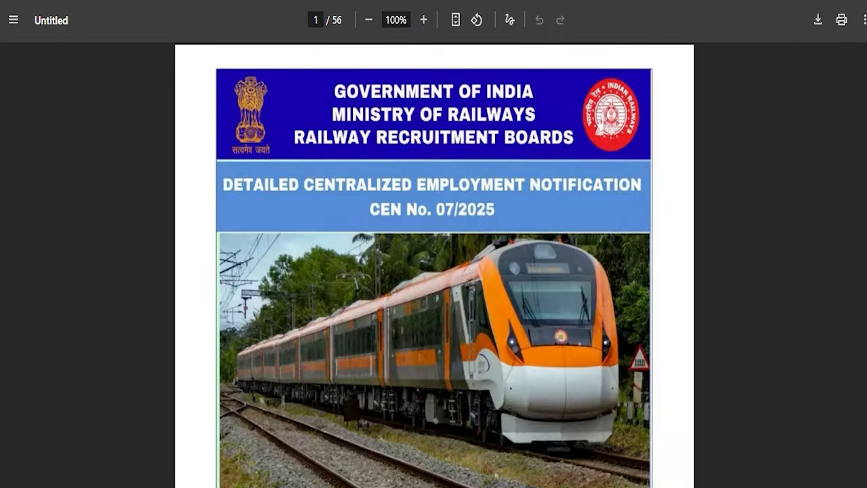
# Skim the contents table of the English CEN No. 07/2025 employment notification and return to its cover page.
pyautogui.scroll(-15, 330, 196)
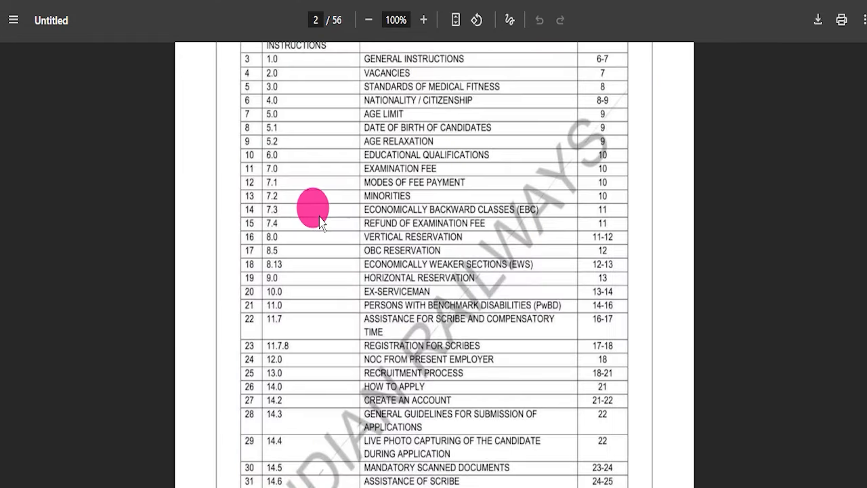
pyautogui.scroll(10, 311, 203)
pyautogui.scroll(5, 321, 224)
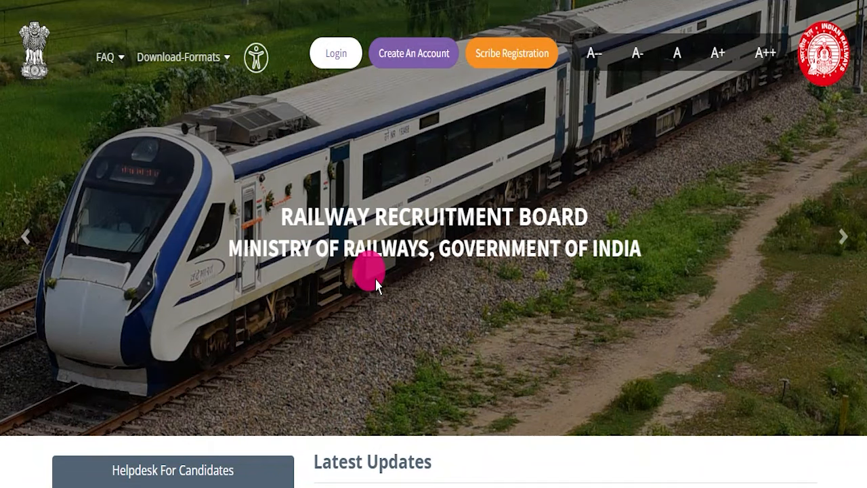
# Look through the banner slides and the Latest Updates section on the Railway Recruitment Board home page.
pyautogui.scroll(-2, 492, 286)
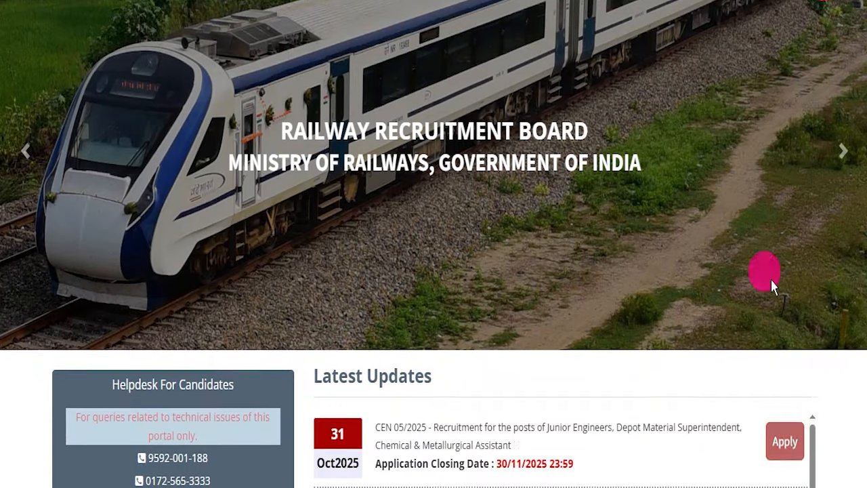
pyautogui.scroll(2, 813, 264)
pyautogui.click(851, 235)
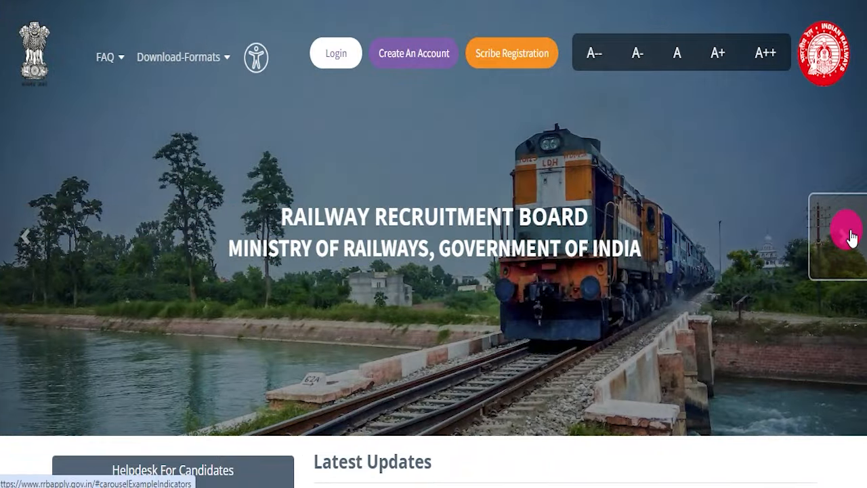
pyautogui.click(851, 235)
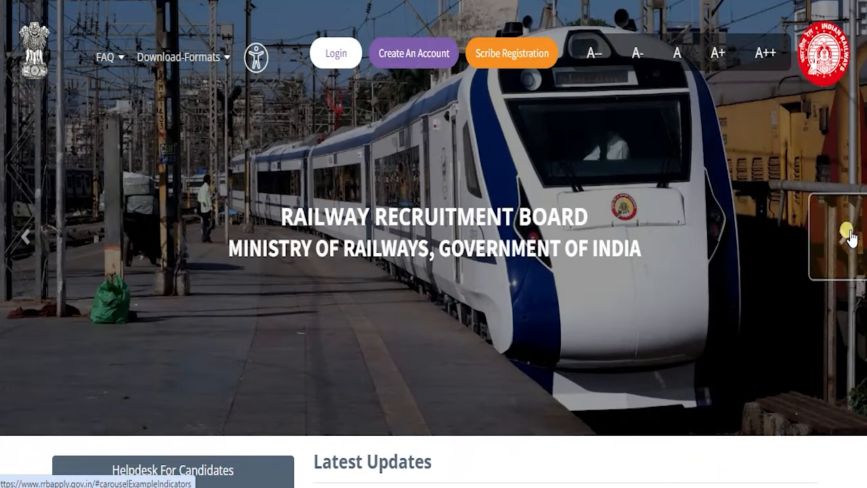
pyautogui.click(851, 235)
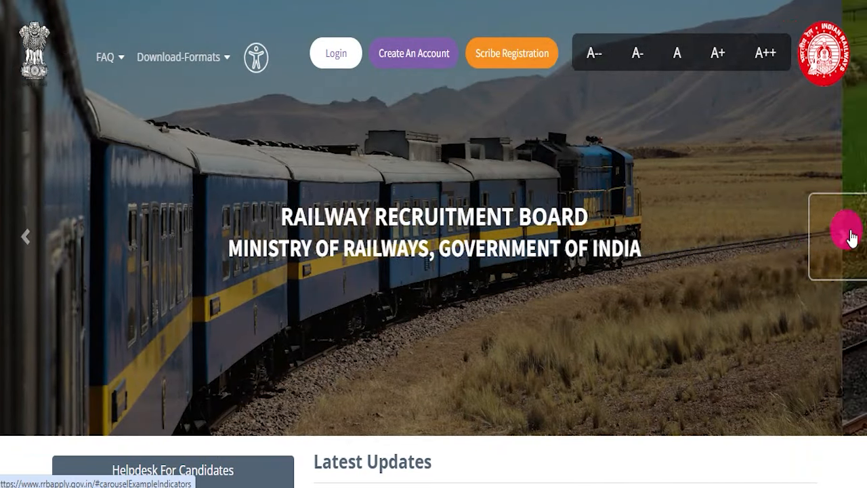
pyautogui.click(851, 235)
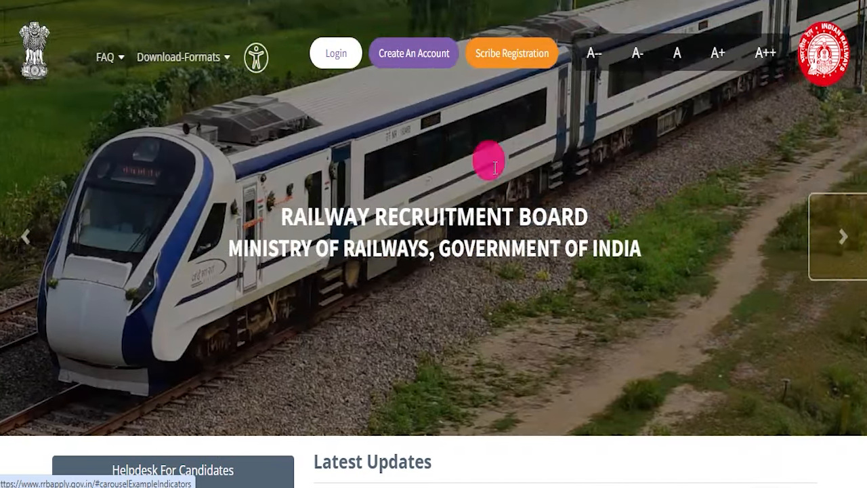
pyautogui.click(834, 234)
pyautogui.click(848, 252)
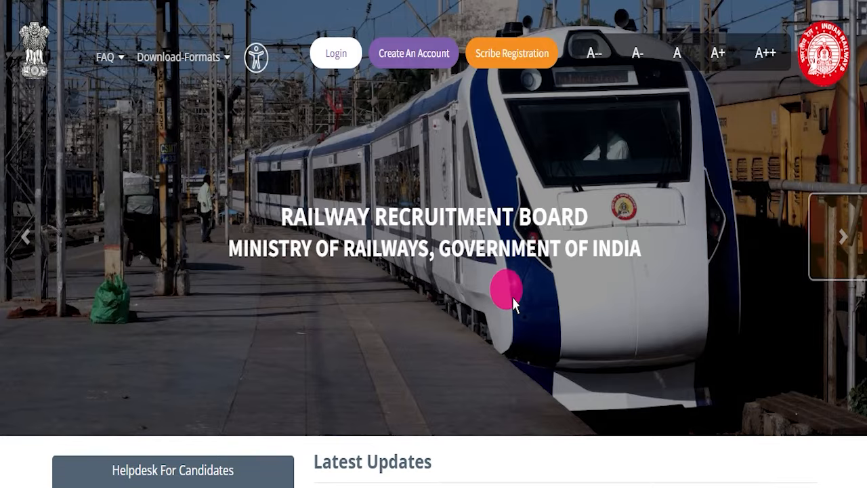
pyautogui.click(834, 237)
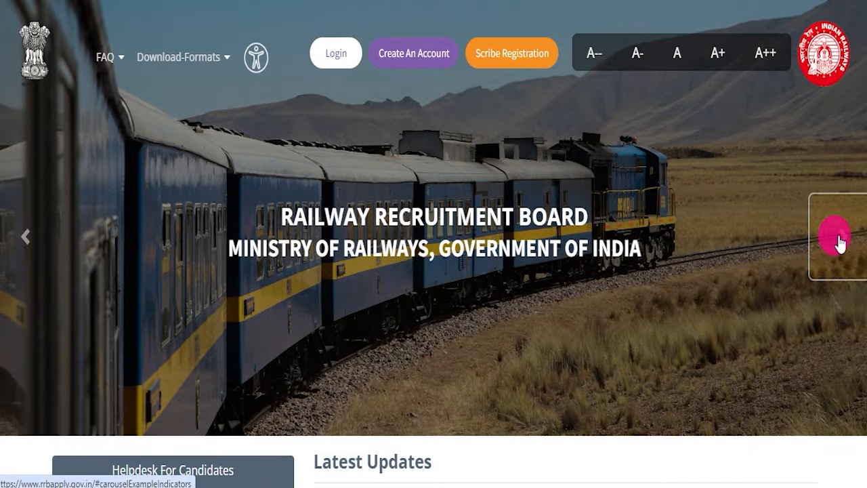
pyautogui.click(838, 243)
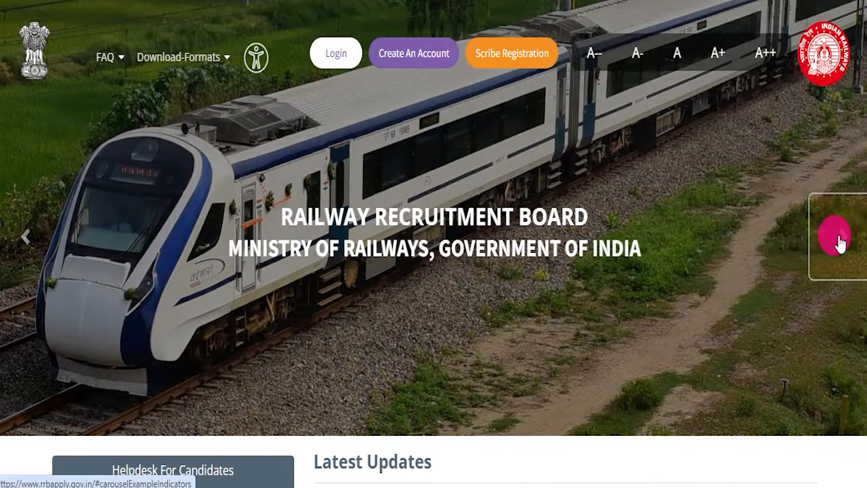
pyautogui.click(838, 242)
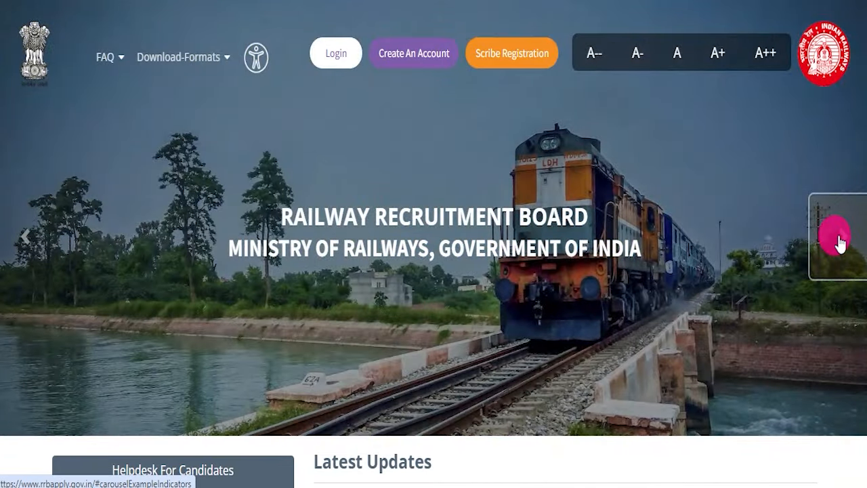
pyautogui.click(839, 242)
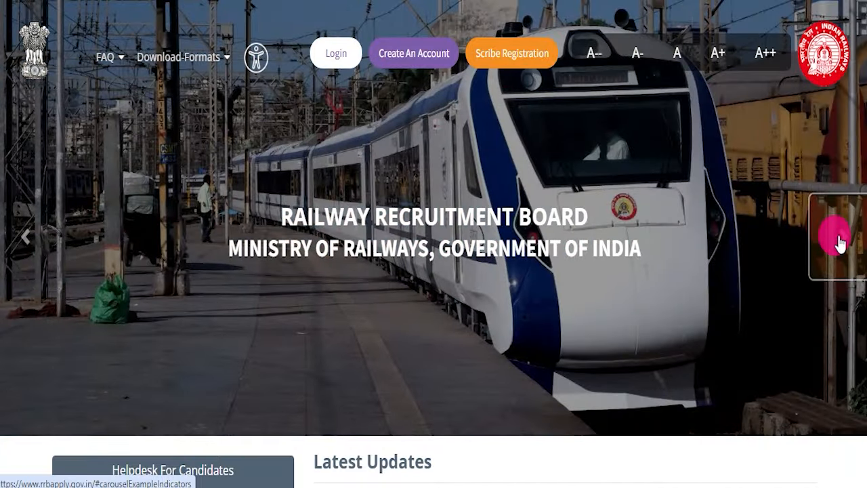
pyautogui.click(838, 243)
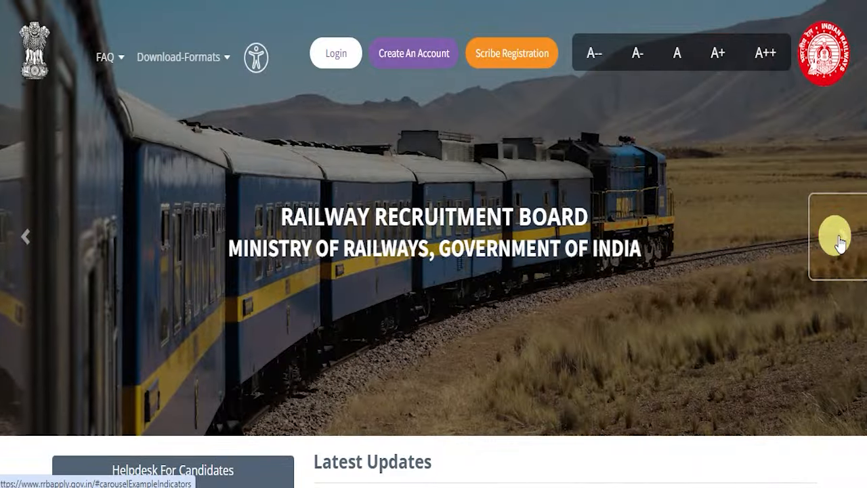
pyautogui.click(838, 242)
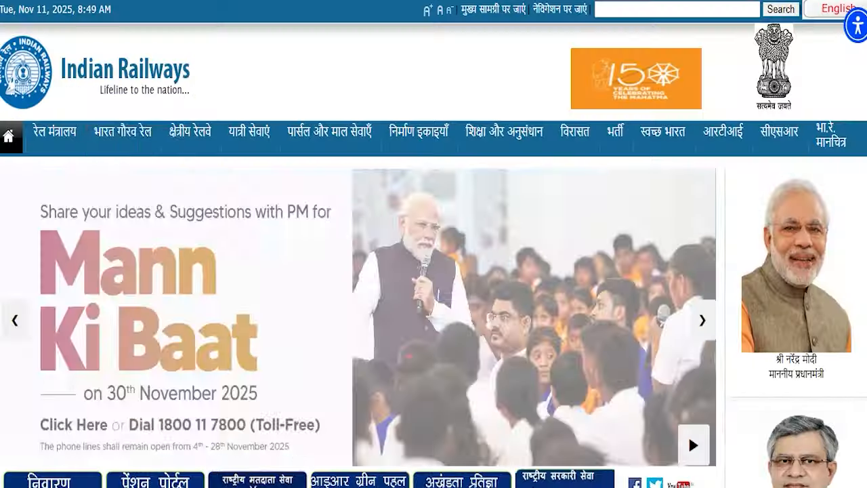
# Skim the Indian Railways home page and return to its beginning.
pyautogui.click(391, 61)
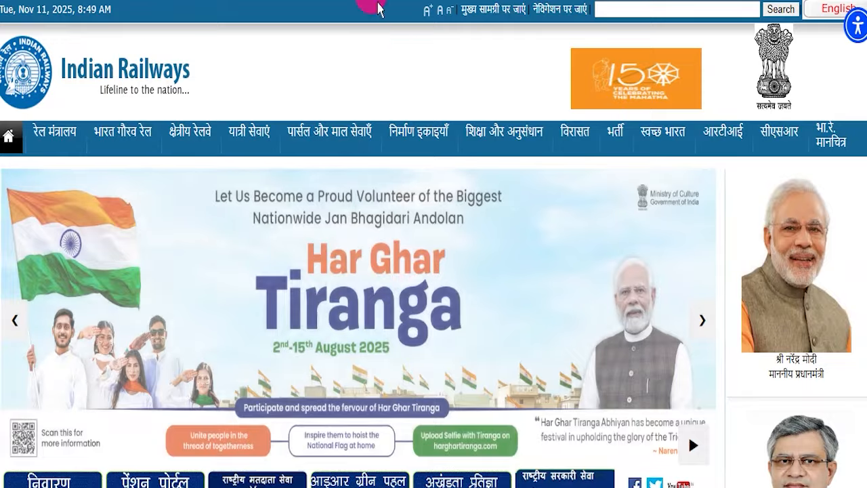
pyautogui.scroll(-10, 386, 330)
pyautogui.scroll(8, 403, 305)
pyautogui.scroll(2, 411, 336)
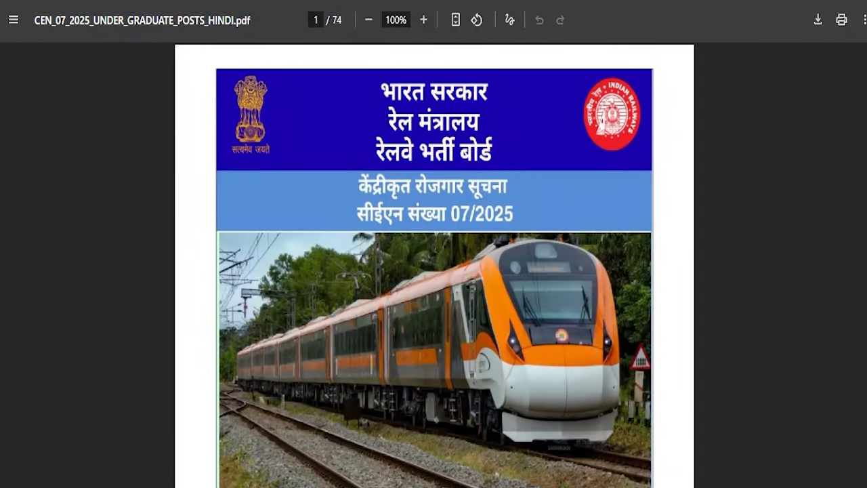
# Skim the opening of the Hindi under-graduate posts notification PDF and return to its cover.
pyautogui.click(382, 310)
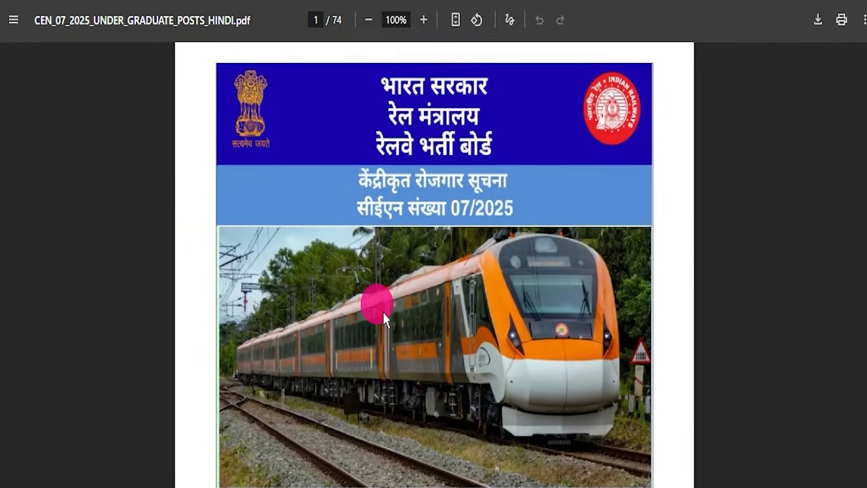
pyautogui.scroll(-5, 383, 319)
pyautogui.scroll(5, 383, 318)
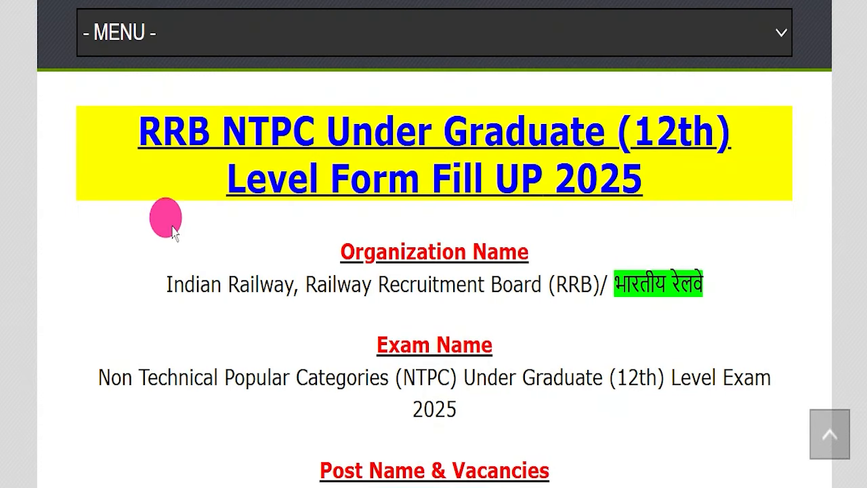
# Highlight the RRB NTPC Under Graduate (12th) Level Form Fill UP 2025 heading and skim the article's introduction.
pyautogui.moveTo(102, 131); pyautogui.dragTo(697, 182)
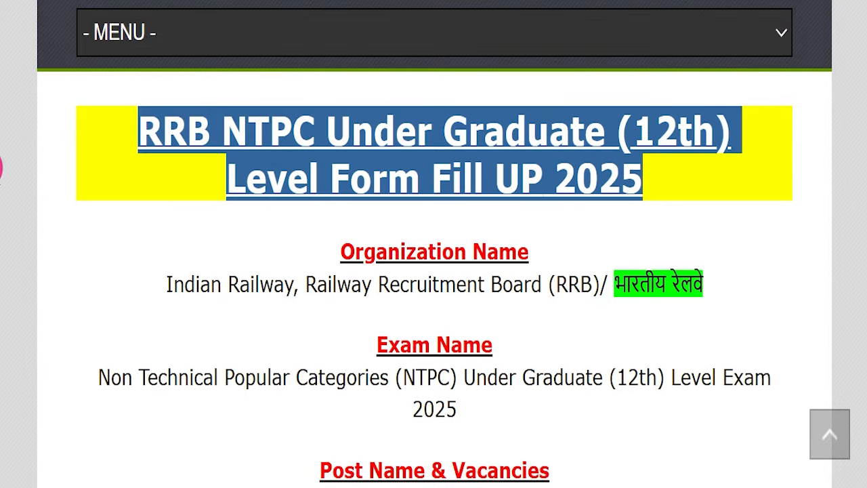
pyautogui.click(471, 226)
pyautogui.scroll(10, 470, 226)
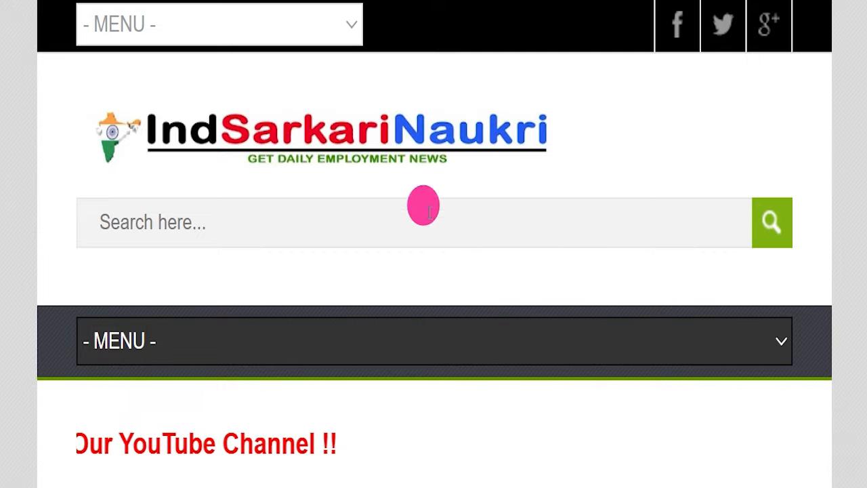
pyautogui.scroll(-6, 504, 286)
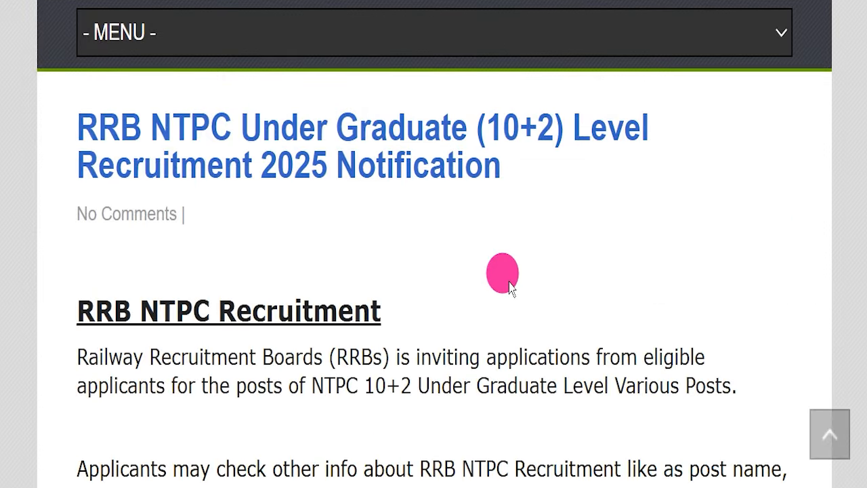
pyautogui.scroll(-2, 510, 287)
pyautogui.scroll(-4, 512, 284)
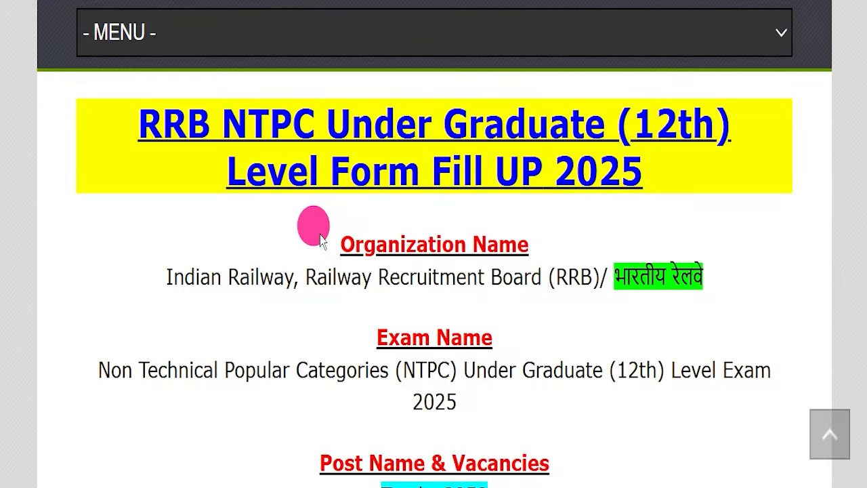
# Highlight the recruitment heading, organization name and exam name while reading them, and clear the selection.
pyautogui.moveTo(101, 116); pyautogui.dragTo(708, 273)
pyautogui.moveTo(110, 370); pyautogui.dragTo(507, 400)
pyautogui.click(421, 429)
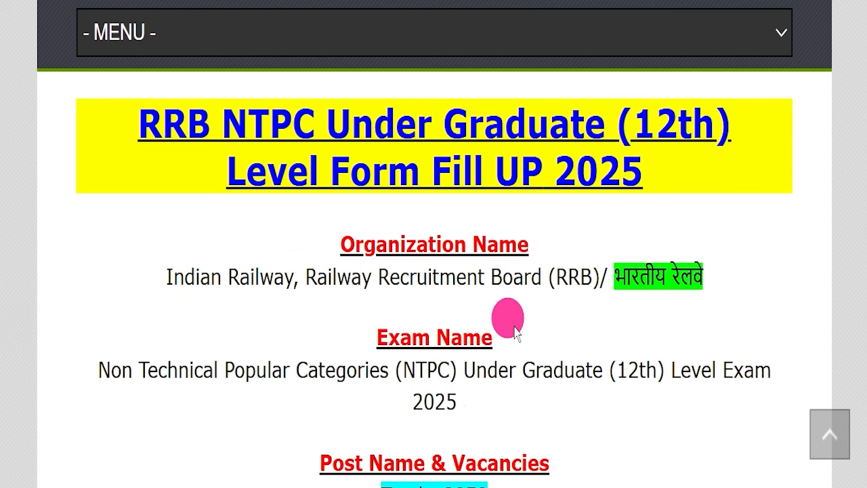
# Review the Post Name & Vacancies section, highlighting the total and each clerk post in turn.
pyautogui.scroll(-3, 522, 339)
pyautogui.moveTo(335, 243); pyautogui.dragTo(540, 257)
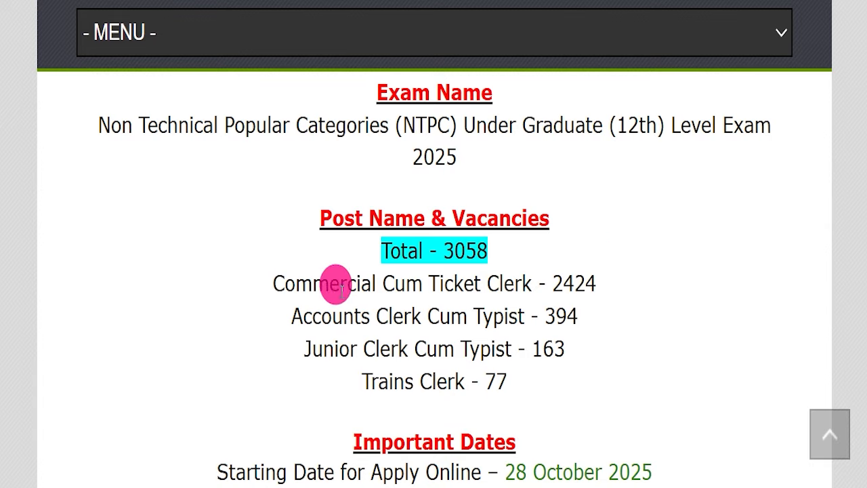
pyautogui.moveTo(270, 290); pyautogui.dragTo(618, 275)
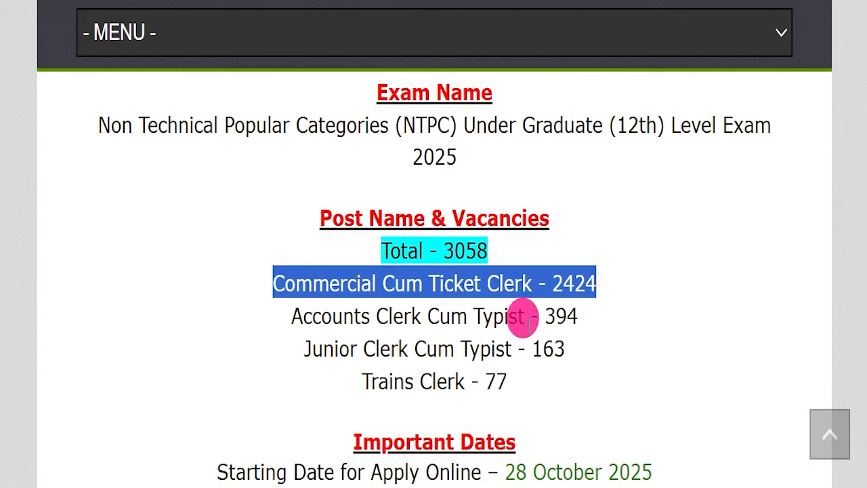
pyautogui.moveTo(261, 309); pyautogui.dragTo(601, 316)
pyautogui.moveTo(279, 351); pyautogui.dragTo(590, 334)
pyautogui.click(373, 359)
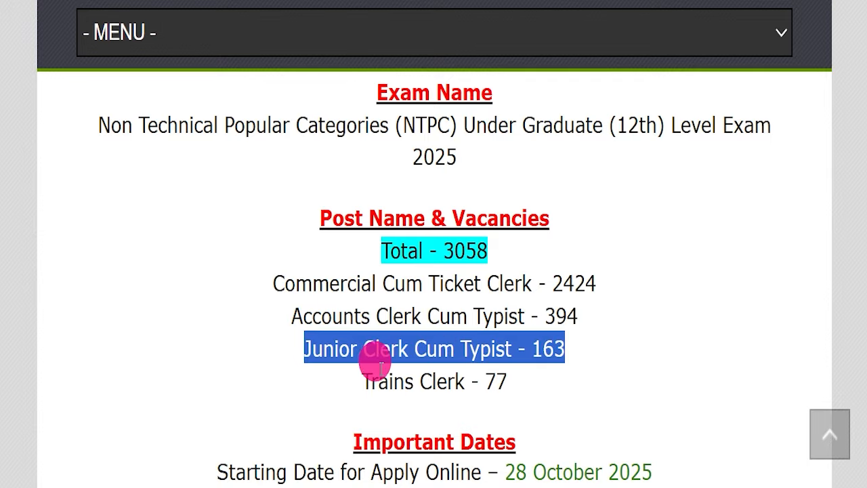
pyautogui.moveTo(363, 381); pyautogui.dragTo(517, 373)
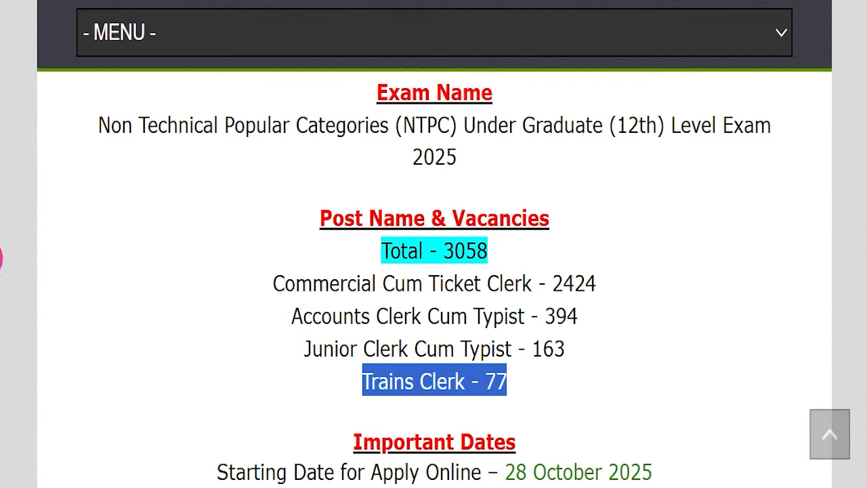
# Review the Important Dates section and highlight the last date for applying online.
pyautogui.scroll(-1, 472, 133)
pyautogui.scroll(-2, 508, 176)
pyautogui.click(465, 258)
pyautogui.scroll(-1, 460, 285)
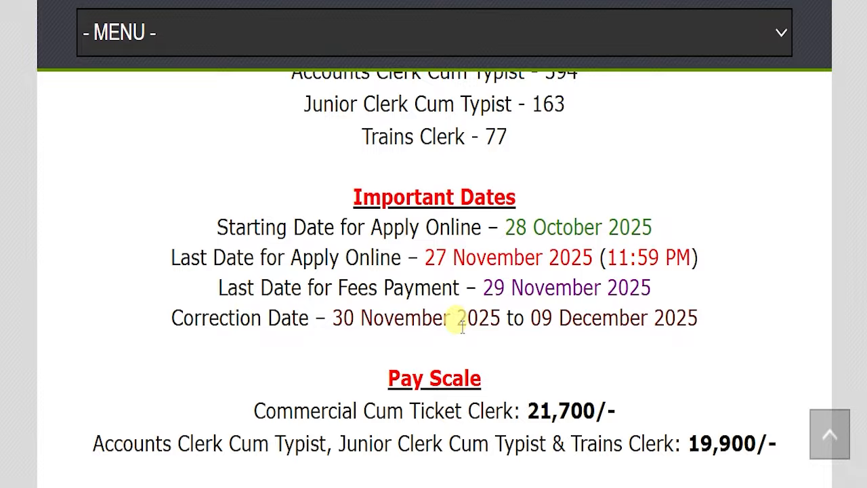
pyautogui.moveTo(425, 257); pyautogui.dragTo(589, 252)
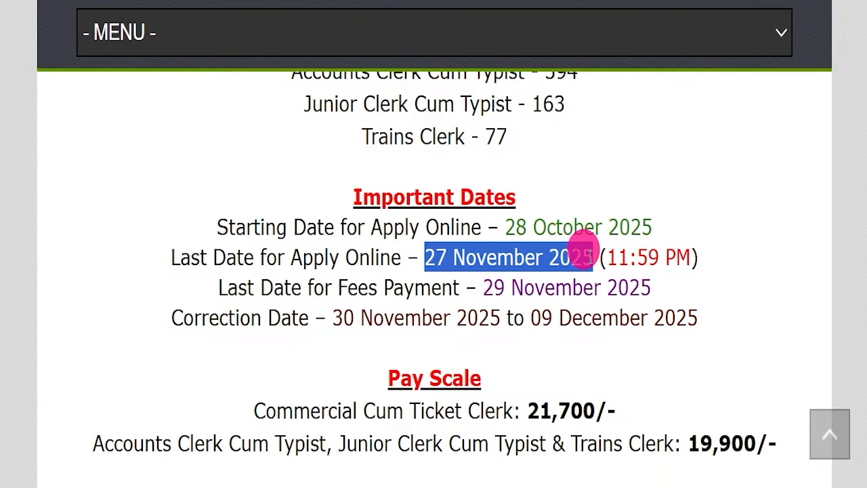
# Highlight the pay scale figures and the required educational qualification while reading them.
pyautogui.scroll(-1, 563, 267)
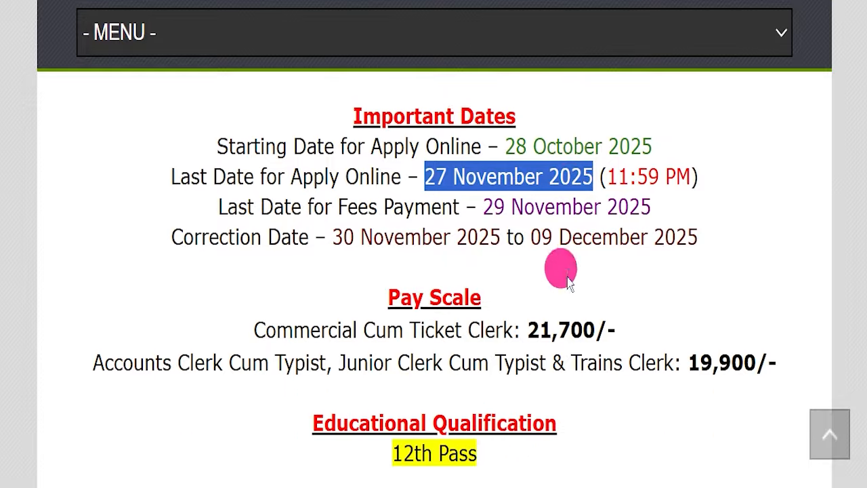
pyautogui.moveTo(527, 330); pyautogui.dragTo(780, 357)
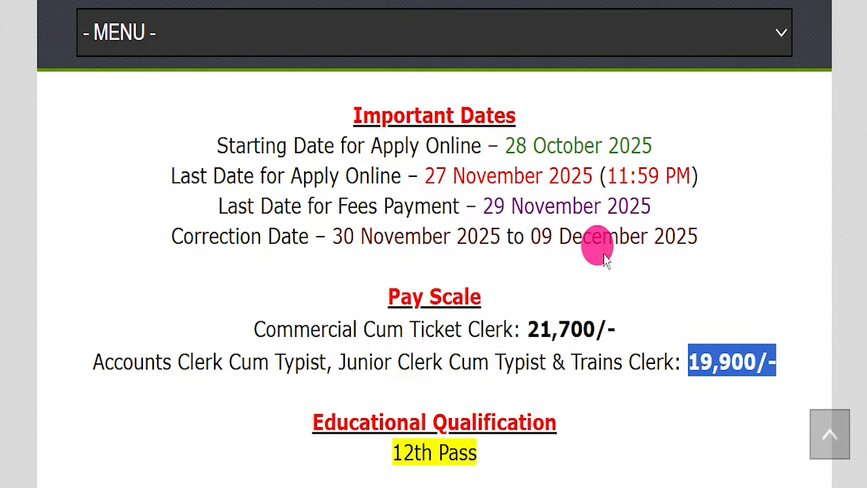
pyautogui.scroll(-1, 596, 242)
pyautogui.moveTo(346, 381); pyautogui.dragTo(538, 361)
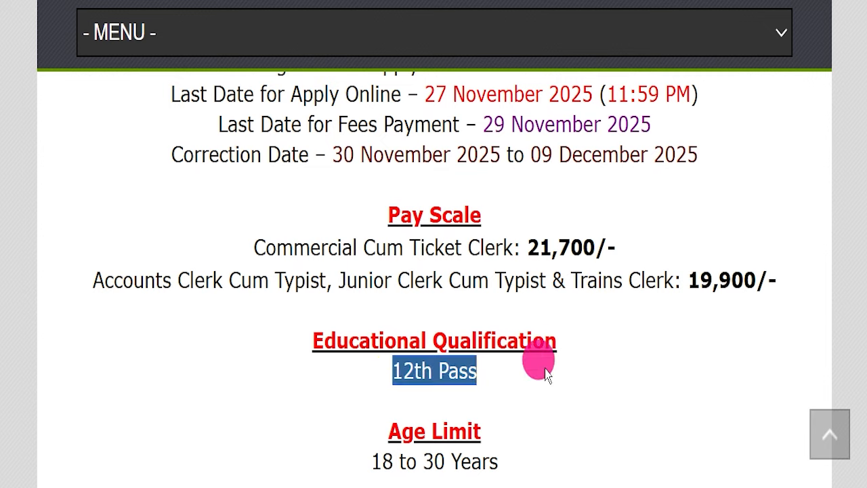
# Review the age limit and application fee details, highlighting each category's fee and the online payment mode.
pyautogui.scroll(-3, 602, 258)
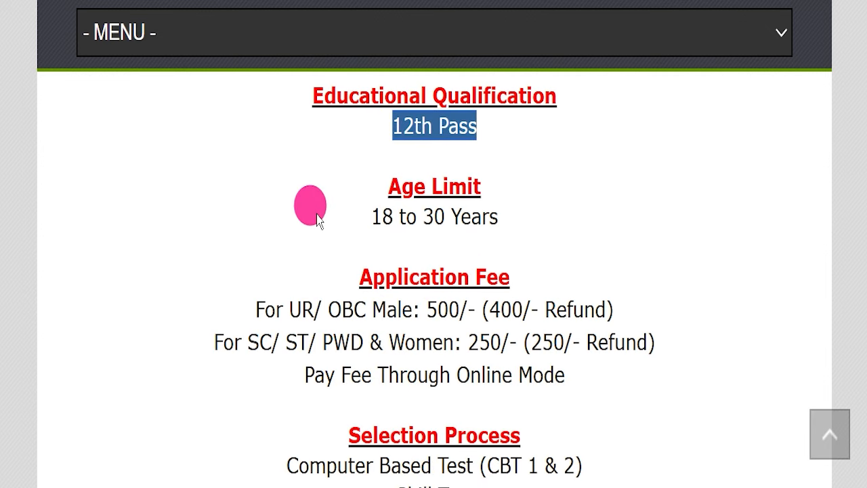
pyautogui.moveTo(312, 210); pyautogui.dragTo(566, 218)
pyautogui.moveTo(252, 308); pyautogui.dragTo(634, 300)
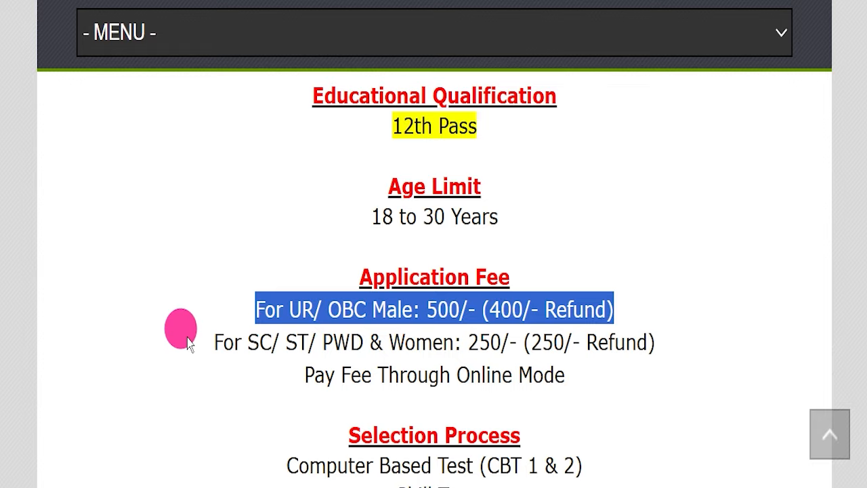
pyautogui.click(224, 340)
pyautogui.moveTo(224, 343); pyautogui.dragTo(666, 336)
pyautogui.moveTo(460, 376); pyautogui.dragTo(581, 390)
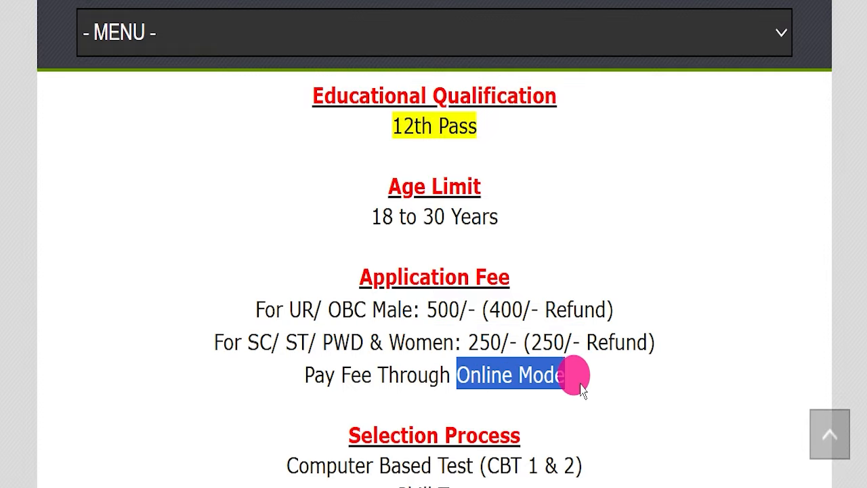
# Review the Selection Process section, highlighting the stages from the computer based test through the medical examination.
pyautogui.scroll(-3, 576, 367)
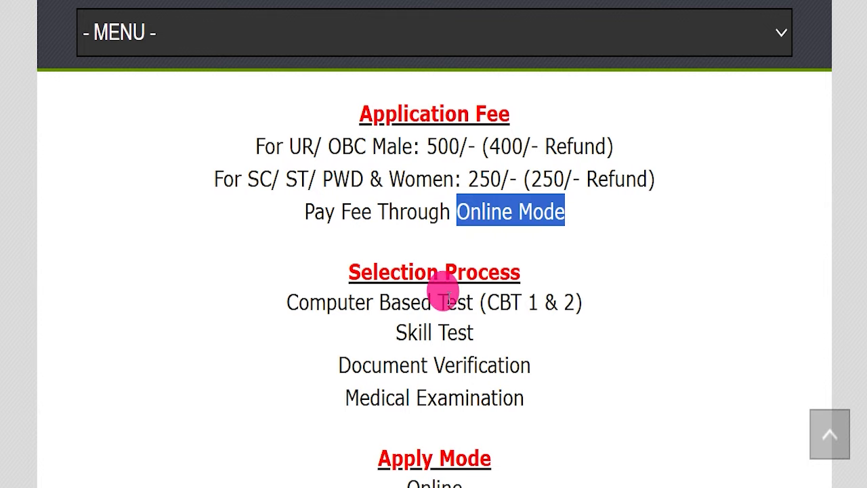
pyautogui.moveTo(264, 315); pyautogui.dragTo(601, 322)
pyautogui.moveTo(359, 325); pyautogui.dragTo(552, 378)
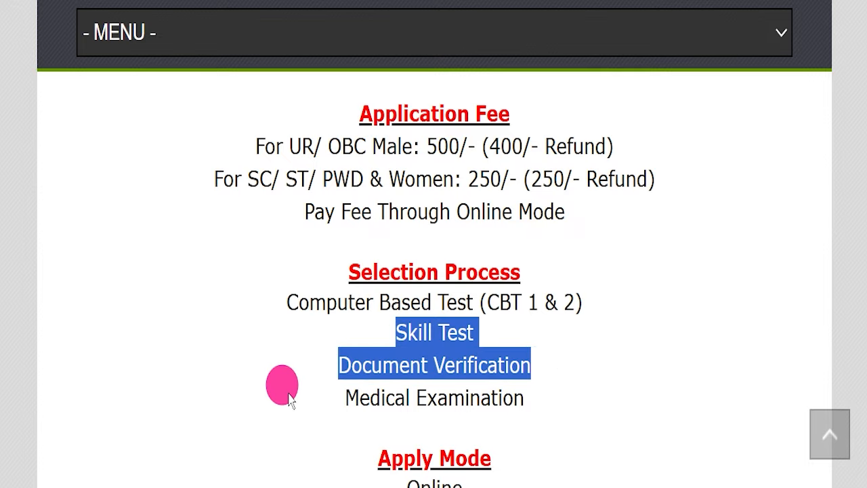
pyautogui.moveTo(284, 397); pyautogui.dragTo(605, 405)
pyautogui.scroll(-3, 310, 314)
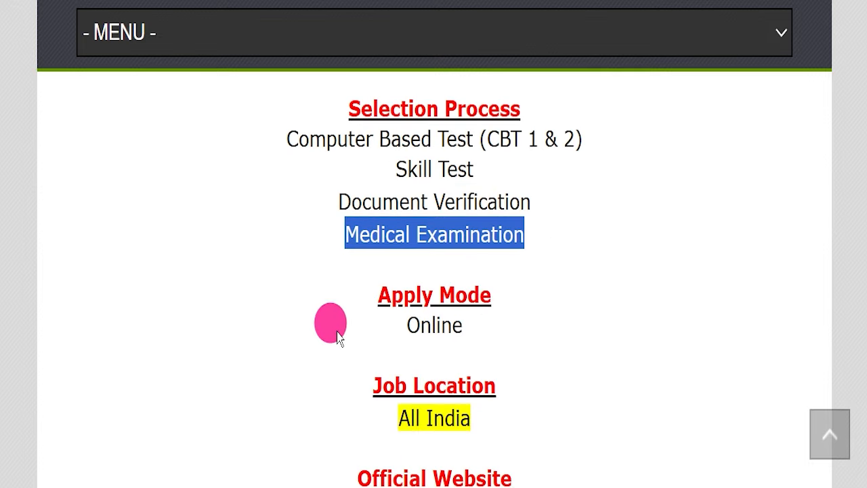
pyautogui.moveTo(350, 321); pyautogui.dragTo(437, 366)
pyautogui.moveTo(356, 421); pyautogui.dragTo(477, 422)
pyautogui.scroll(-5, 590, 348)
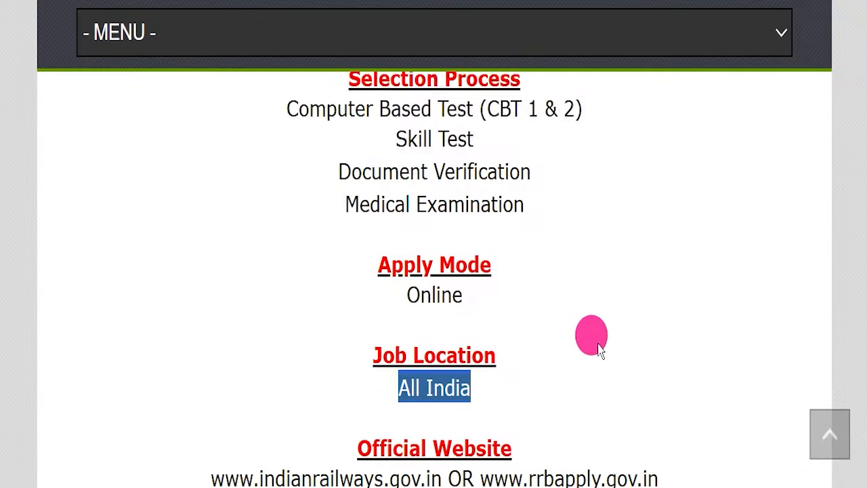
pyautogui.moveTo(481, 264); pyautogui.dragTo(668, 255)
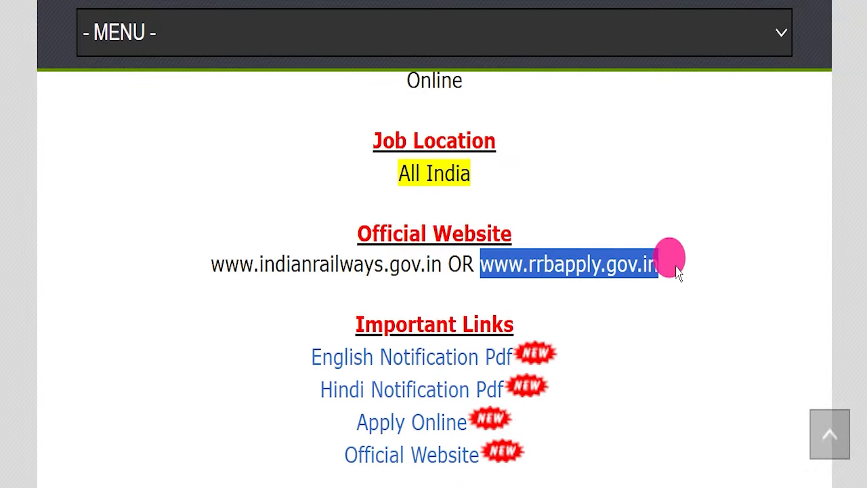
# Review the Important Links section and highlight the English and Hindi notification PDF links.
pyautogui.scroll(-3, 631, 254)
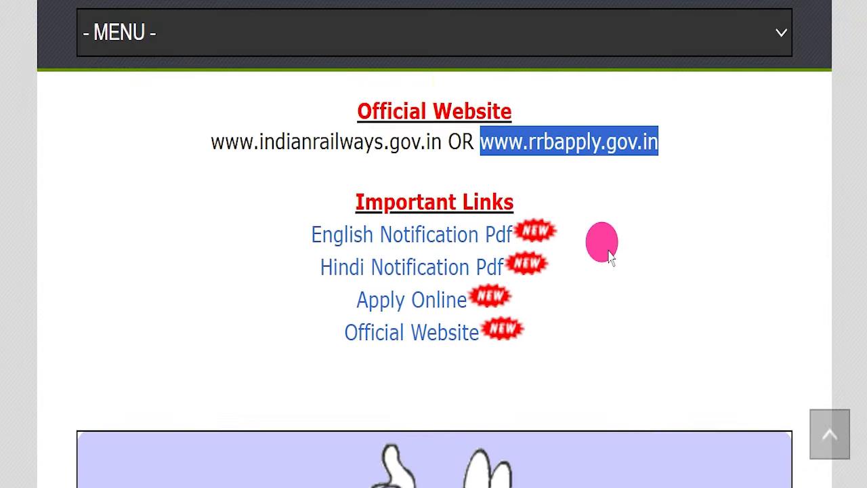
pyautogui.moveTo(356, 161); pyautogui.dragTo(541, 288)
pyautogui.click(544, 281)
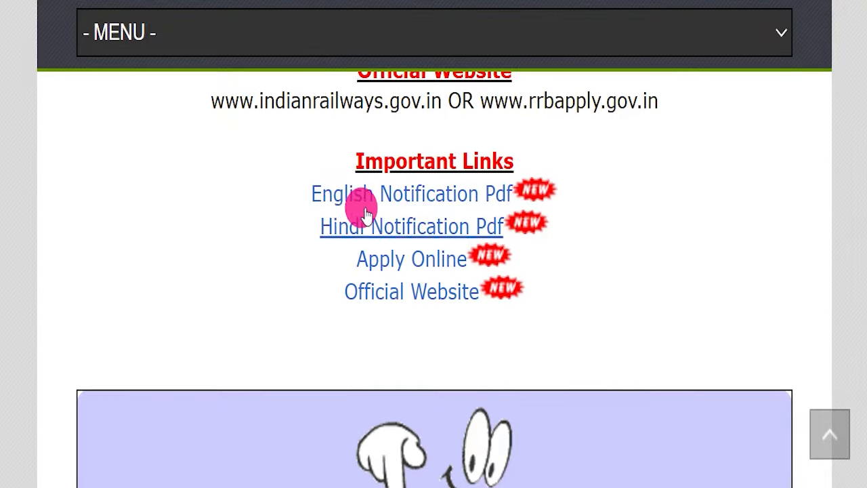
pyautogui.moveTo(304, 183); pyautogui.dragTo(512, 218)
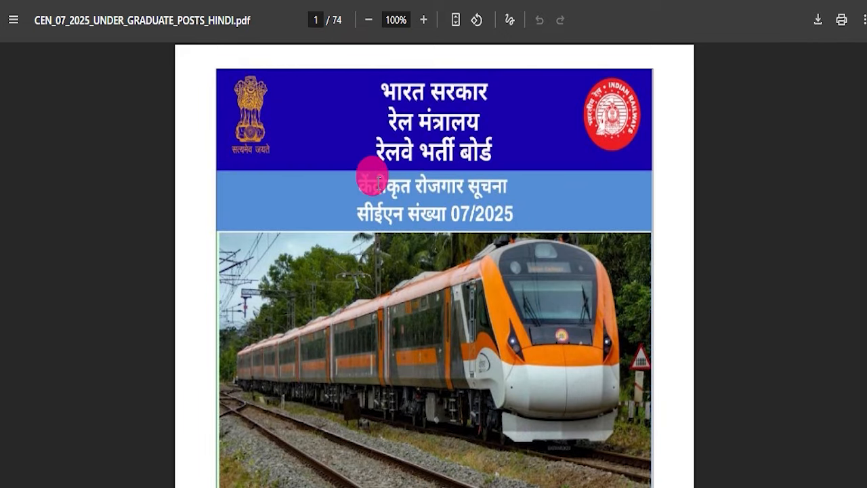
# Look over the opening page of the Hindi notification PDF for CEN 07/2025.
pyautogui.scroll(-4, 374, 196)
pyautogui.scroll(2, 302, 139)
pyautogui.scroll(2, 304, 144)
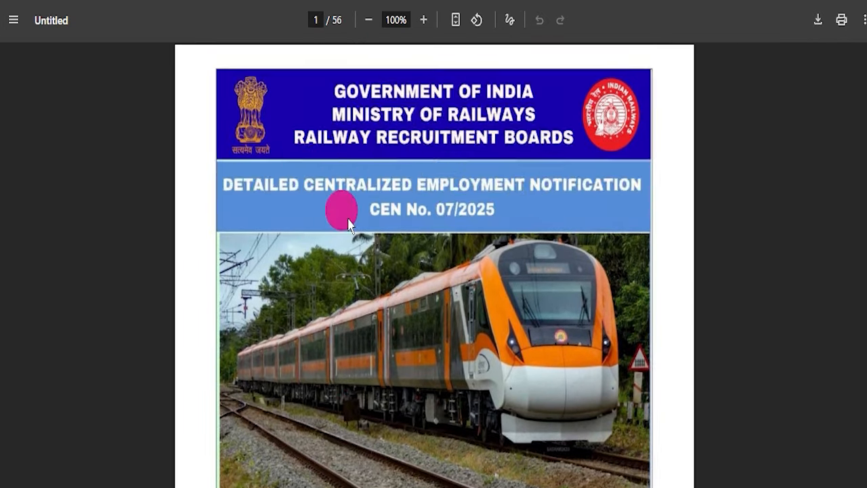
# Look through the English notification PDF from its cover and contents to the important dates and post-wise vacancy table on page 4.
pyautogui.scroll(-15, 363, 236)
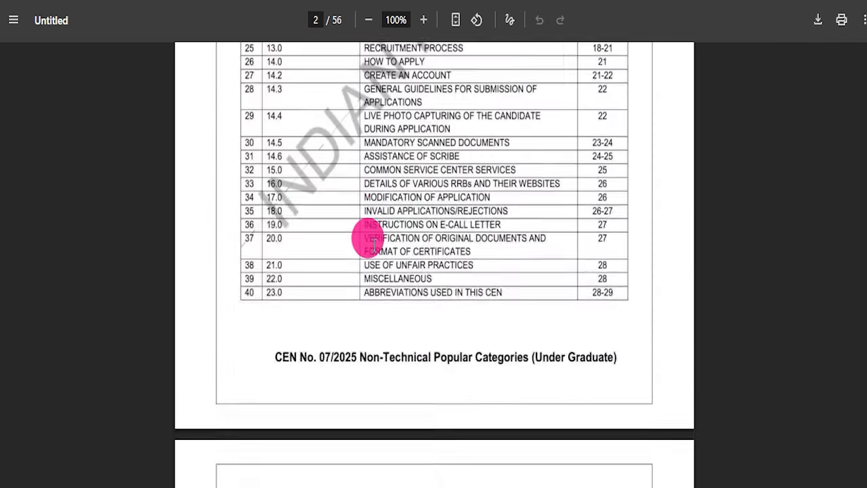
pyautogui.scroll(14, 365, 240)
pyautogui.scroll(-18, 363, 237)
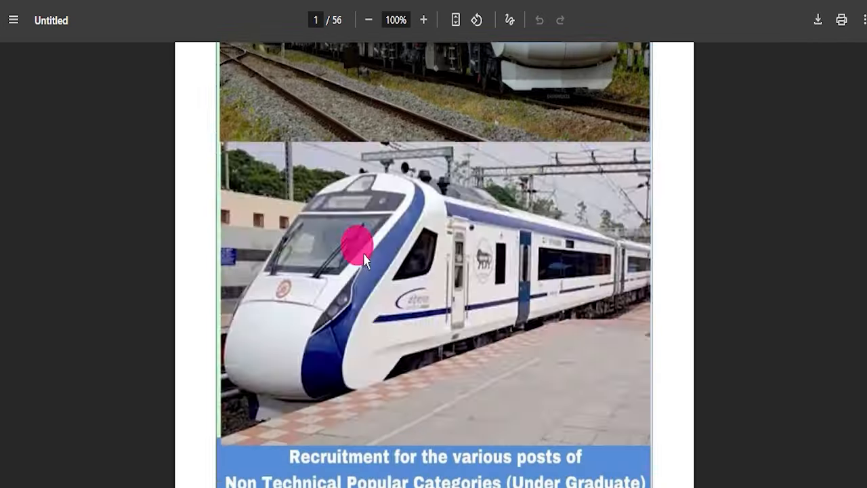
pyautogui.scroll(-12, 389, 271)
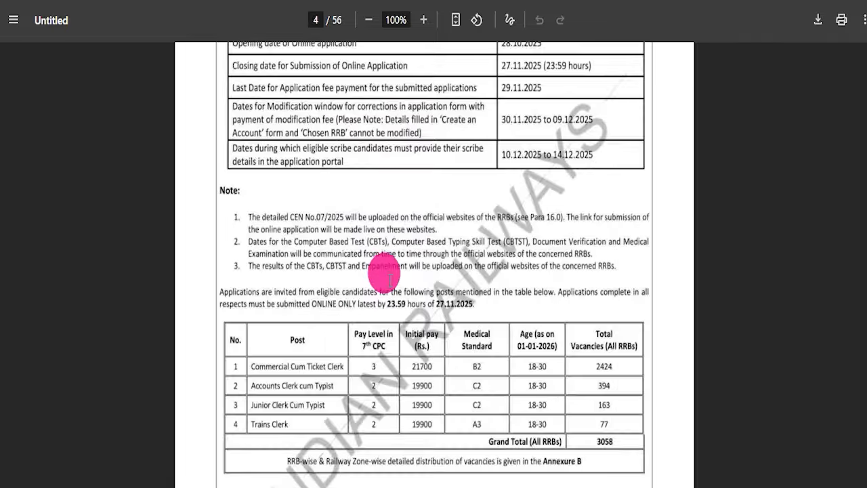
pyautogui.scroll(-3, 389, 278)
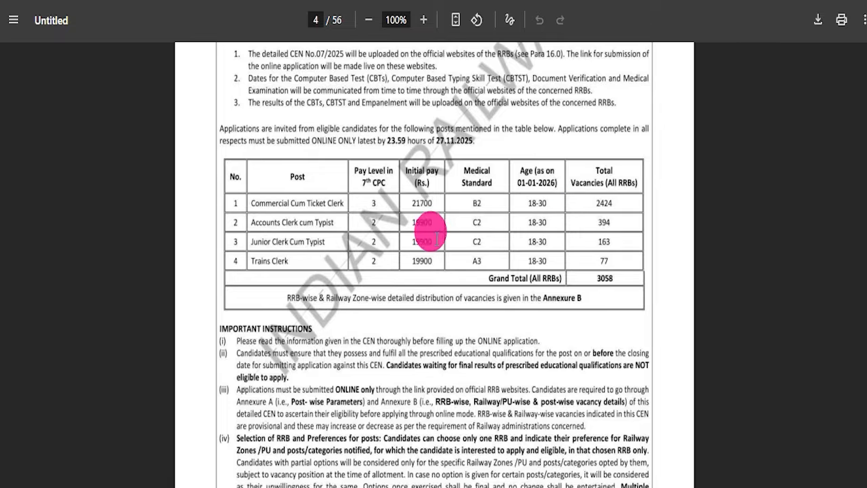
# Skim the important and general instructions, medical standards and nationality rules up to the age limit and age relaxation tables on page 9.
pyautogui.scroll(-15, 458, 251)
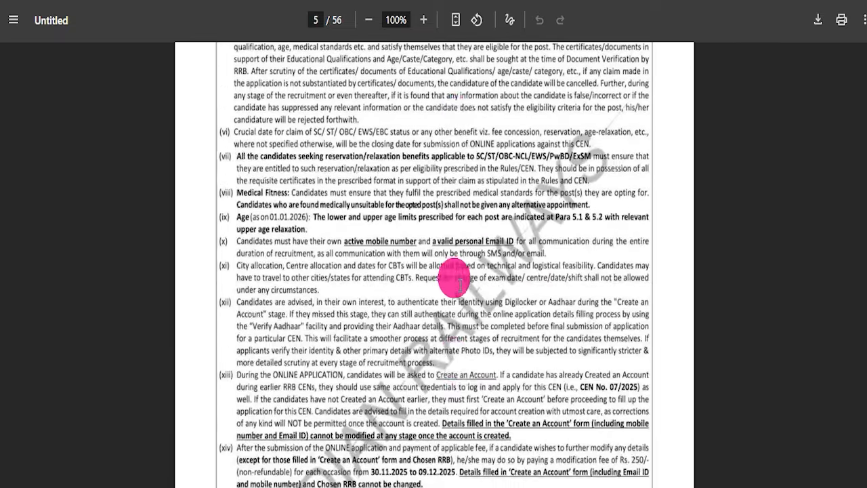
pyautogui.scroll(-8, 459, 279)
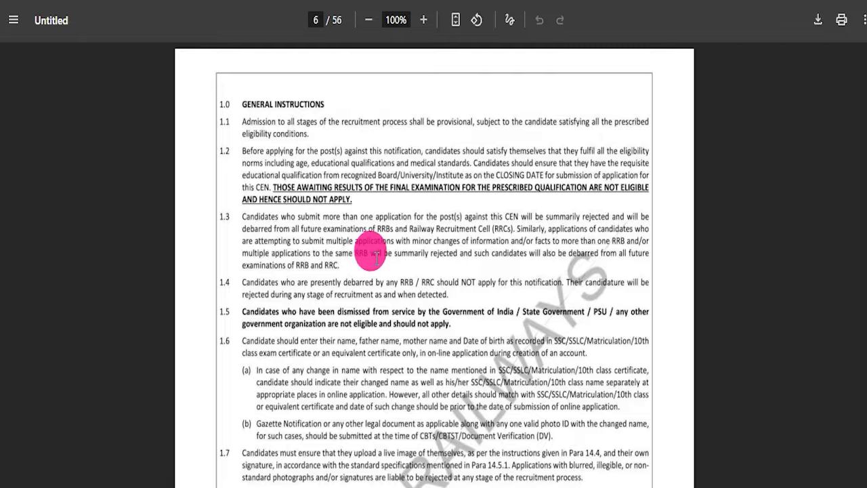
pyautogui.scroll(-8, 374, 257)
pyautogui.scroll(-5, 400, 287)
pyautogui.scroll(-5, 403, 295)
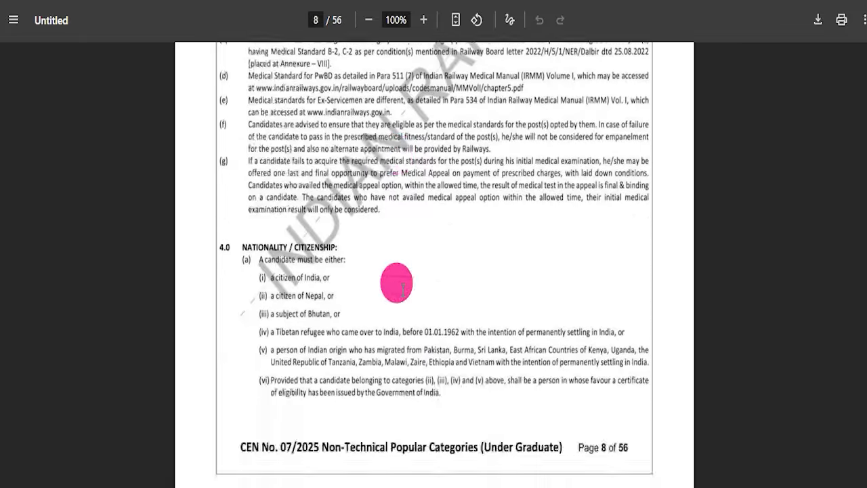
pyautogui.scroll(-4, 390, 290)
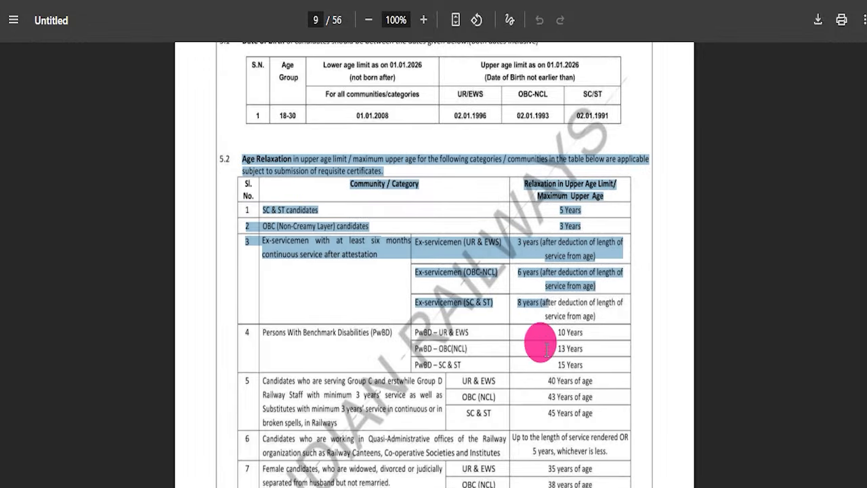
# Skim the examination fee refund and reservation rules through to the definitions of specified disabilities on page 15.
pyautogui.scroll(-5, 400, 321)
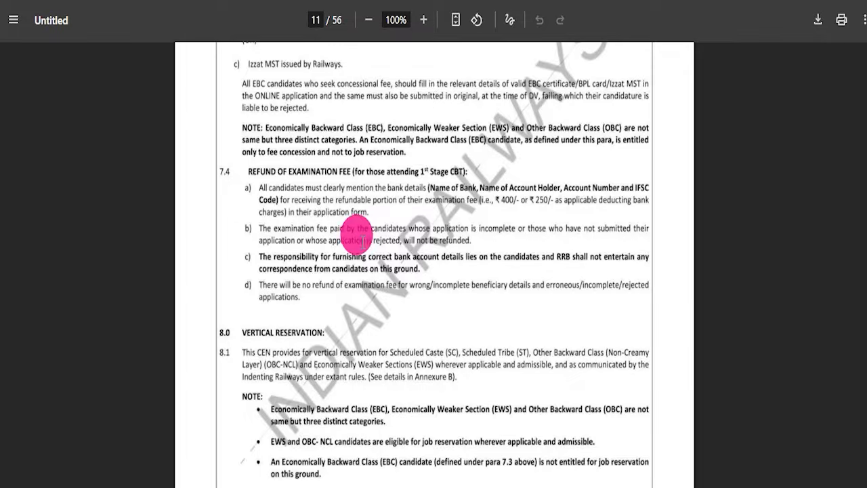
pyautogui.scroll(-2, 375, 270)
pyautogui.scroll(-6, 375, 270)
pyautogui.scroll(-2, 375, 274)
pyautogui.scroll(-3, 376, 274)
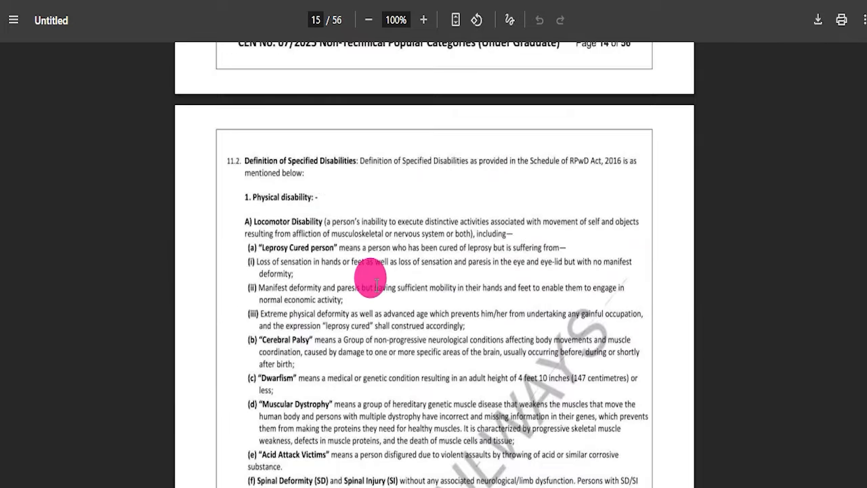
# Examine the 2nd stage CBT exam pattern and the subject syllabus, continuing to the application guidelines on page 22.
pyautogui.scroll(-6, 369, 278)
pyautogui.scroll(3, 371, 290)
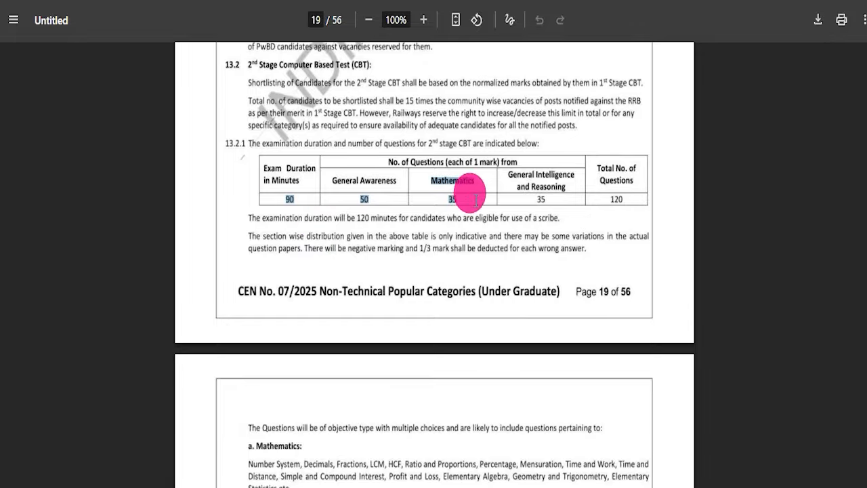
pyautogui.scroll(-7, 431, 231)
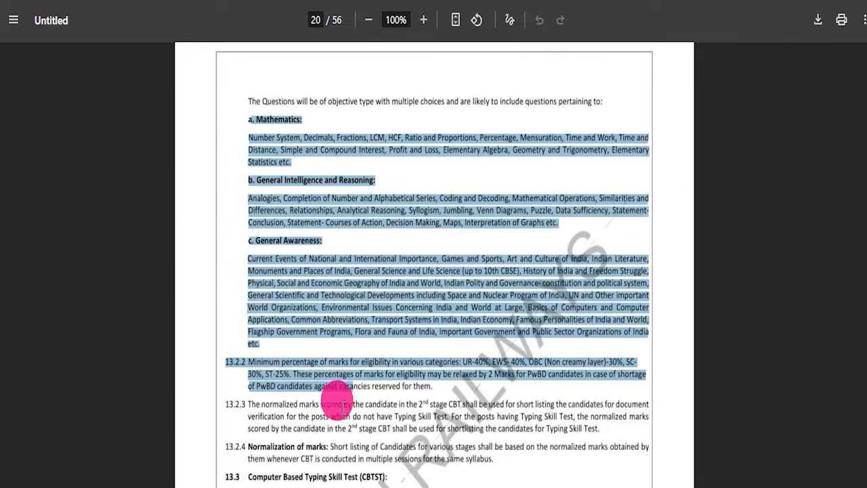
pyautogui.scroll(-10, 420, 325)
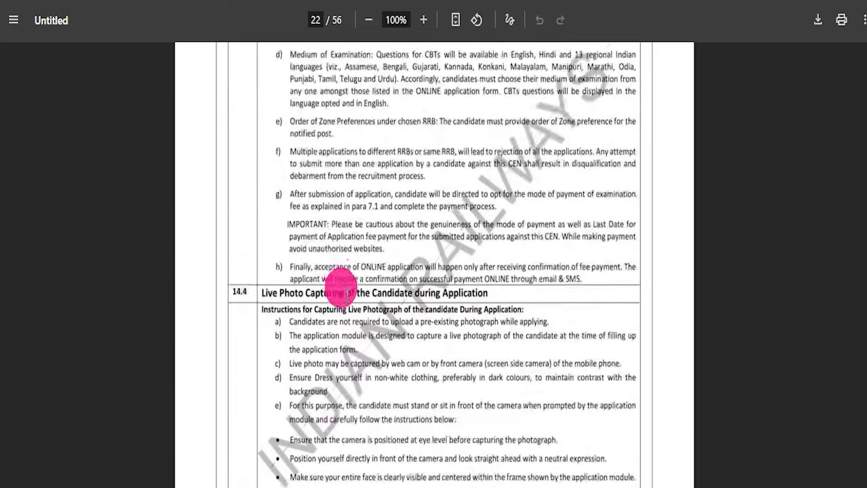
# Skim the live photo, application modification, Common Services Centre and e-call letter instructions through to the abbreviations on page 29.
pyautogui.scroll(-20, 342, 298)
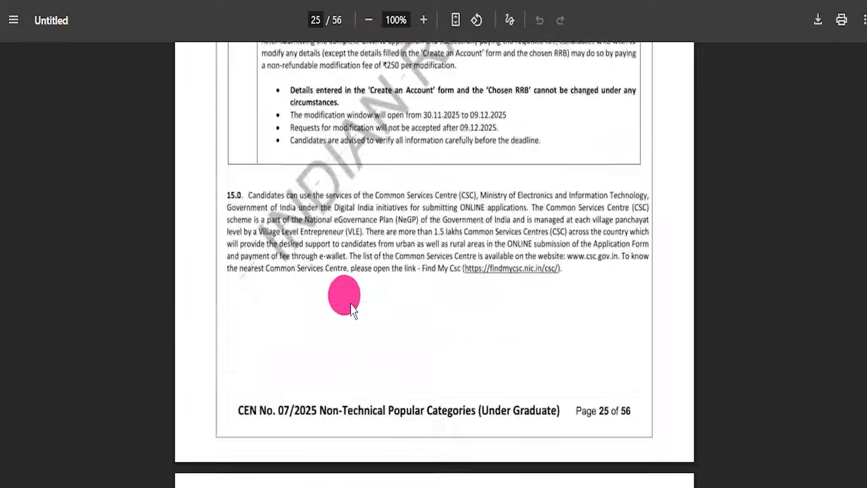
pyautogui.scroll(-12, 350, 308)
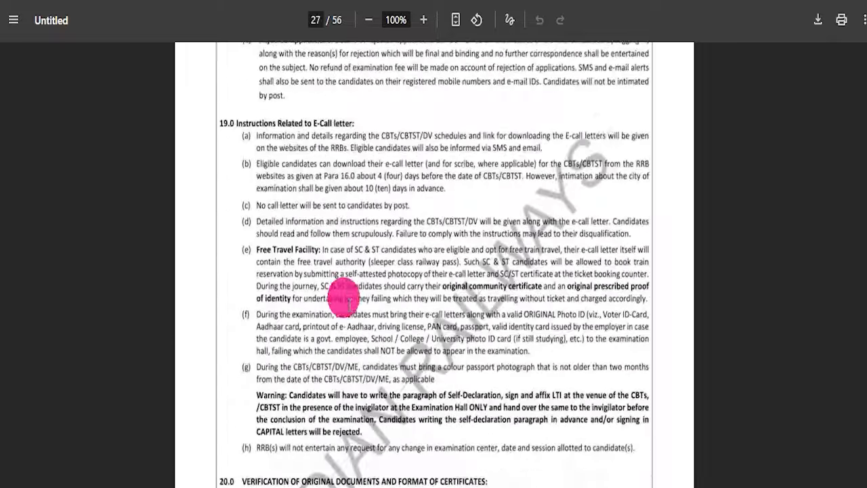
pyautogui.scroll(-5, 346, 310)
pyautogui.scroll(-20, 346, 313)
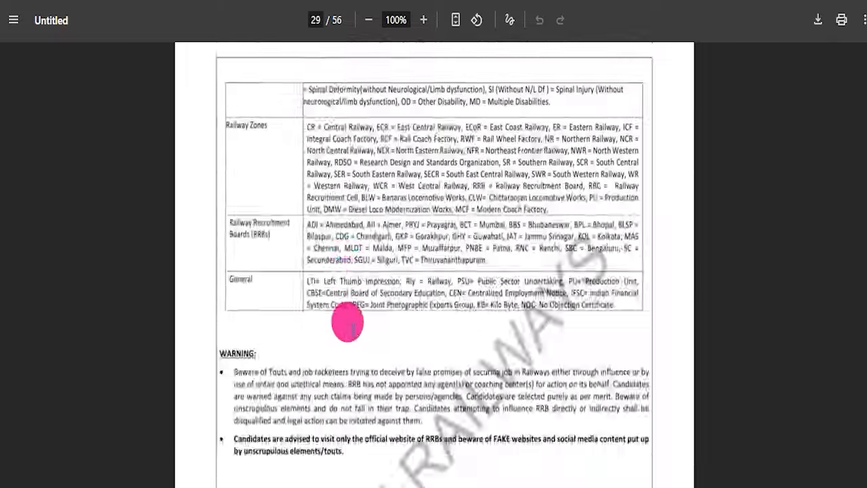
# Examine the post-wise parameters table on page 30, highlighting the clerk posts and their minimum education qualifications.
pyautogui.moveTo(205, 162); pyautogui.dragTo(605, 315)
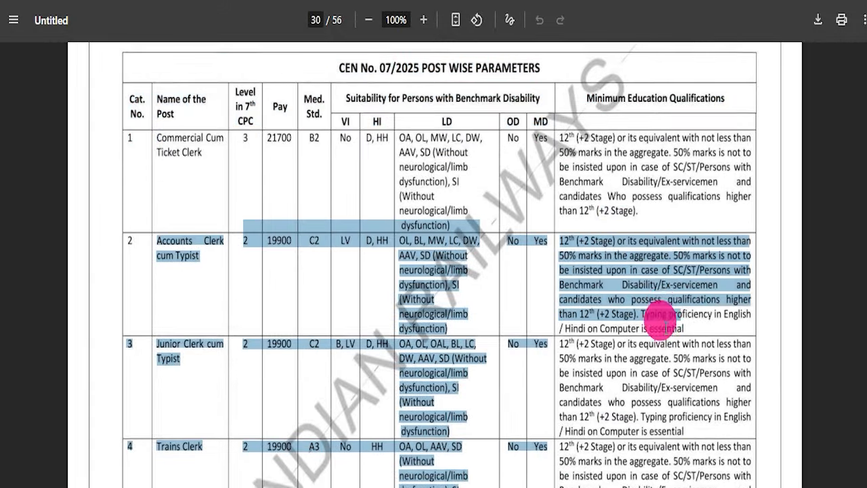
pyautogui.scroll(-8, 287, 267)
pyautogui.scroll(-3, 329, 257)
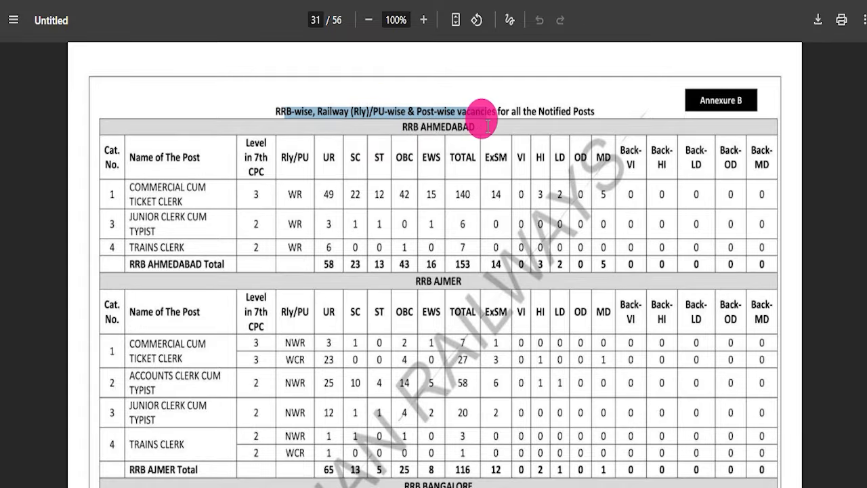
# Browse the RRB-wise vacancy tables in Annexure B from Ahmedabad onward, and return to the start of the notification.
pyautogui.moveTo(476, 133); pyautogui.dragTo(474, 273)
pyautogui.scroll(-11, 384, 265)
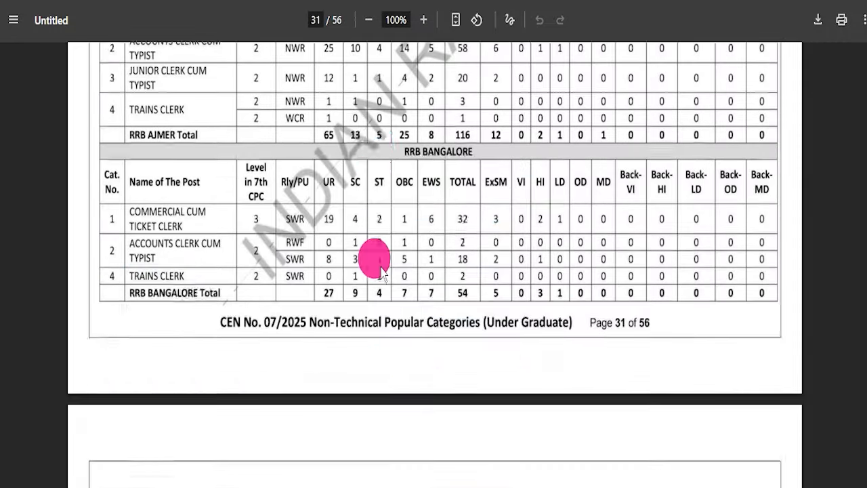
pyautogui.scroll(-20, 381, 271)
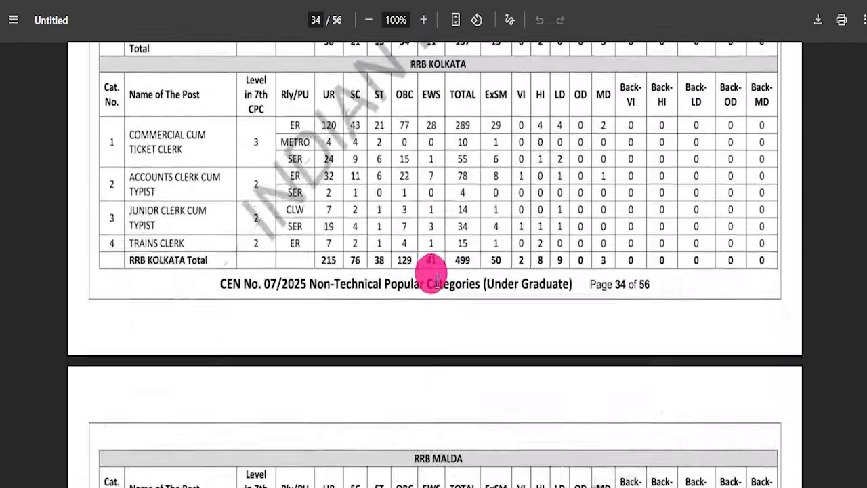
pyautogui.scroll(-20, 438, 279)
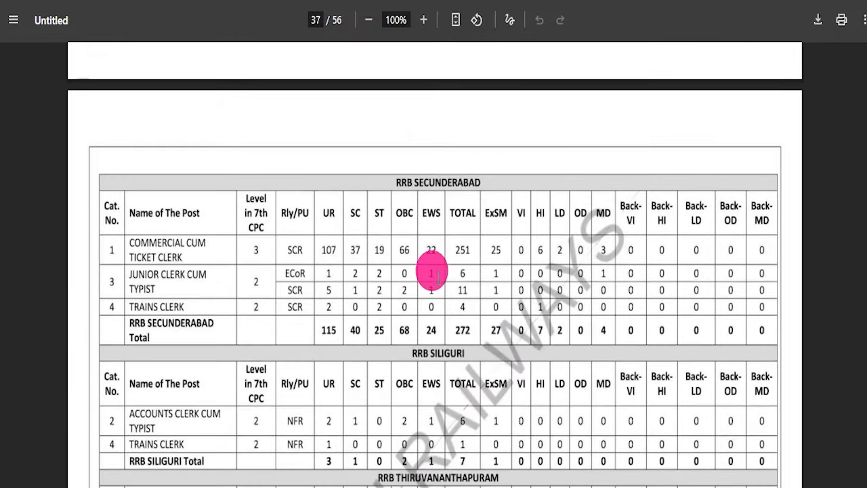
pyautogui.scroll(-15, 431, 273)
pyautogui.moveTo(865, 331); pyautogui.dragTo(865, 35)
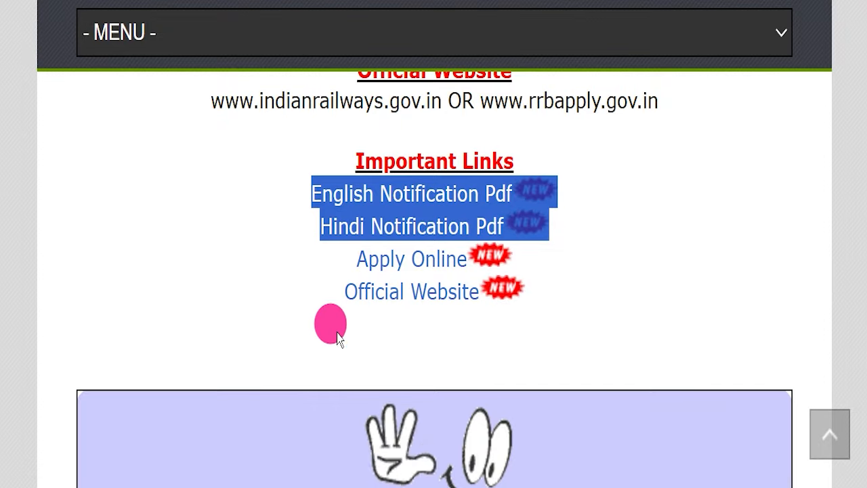
# Go from the Apply Online link to the Railway Recruitment Board application portal and flip through its homepage banner images.
pyautogui.moveTo(355, 259); pyautogui.dragTo(467, 256)
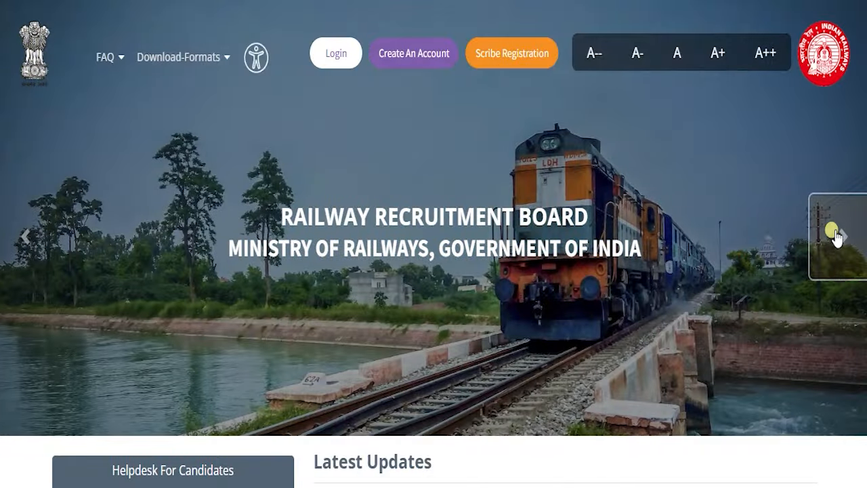
pyautogui.click(837, 238)
pyautogui.click(837, 238)
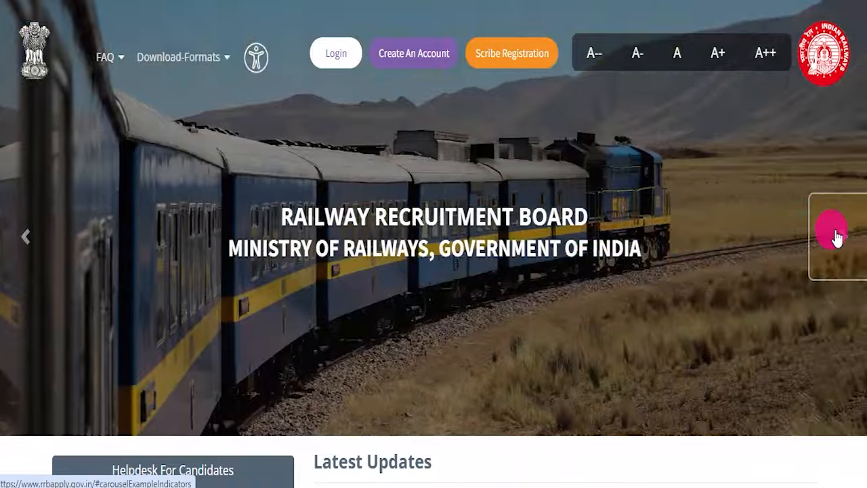
pyautogui.click(837, 238)
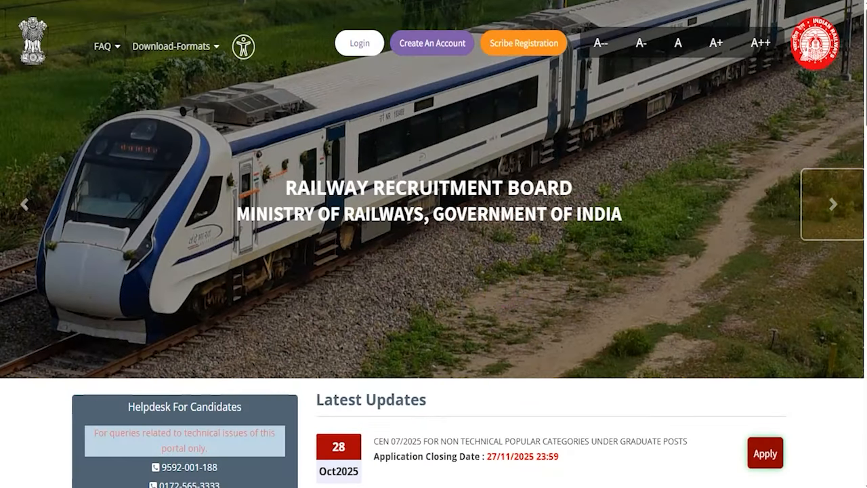
pyautogui.moveTo(228, 124); pyautogui.dragTo(337, 59)
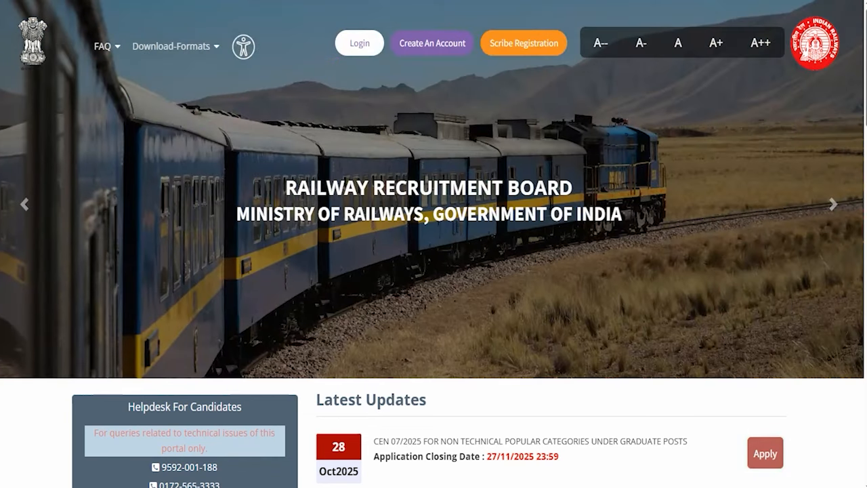
# Open the Login with Aadhaar form, mark its OTP sign-in fields with annotations, and return to the sign-in options.
pyautogui.click(359, 43)
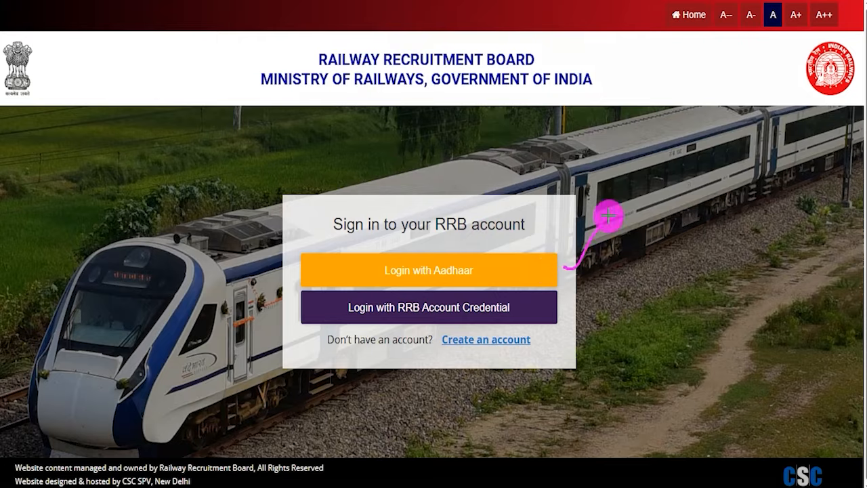
pyautogui.click(429, 270)
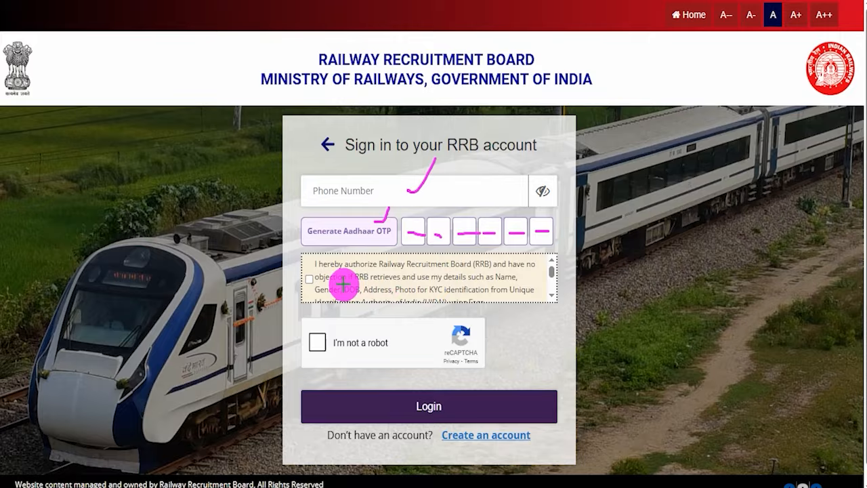
pyautogui.moveTo(321, 342); pyautogui.dragTo(332, 323)
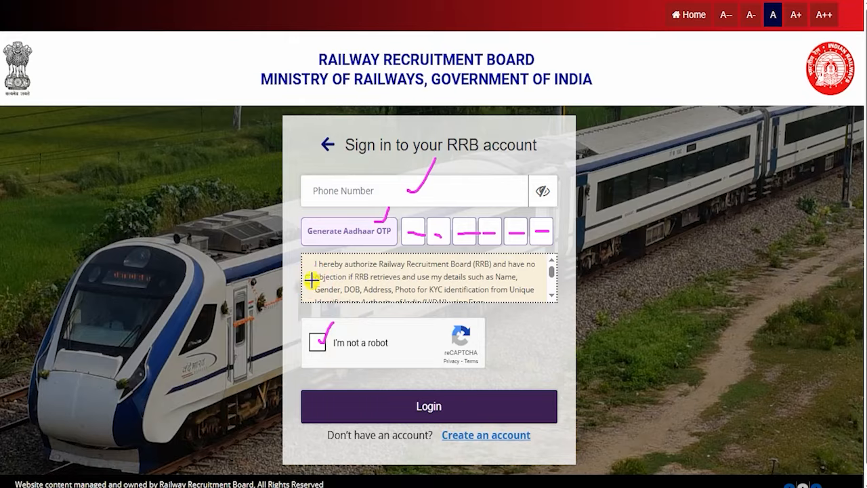
pyautogui.moveTo(309, 279); pyautogui.dragTo(334, 257)
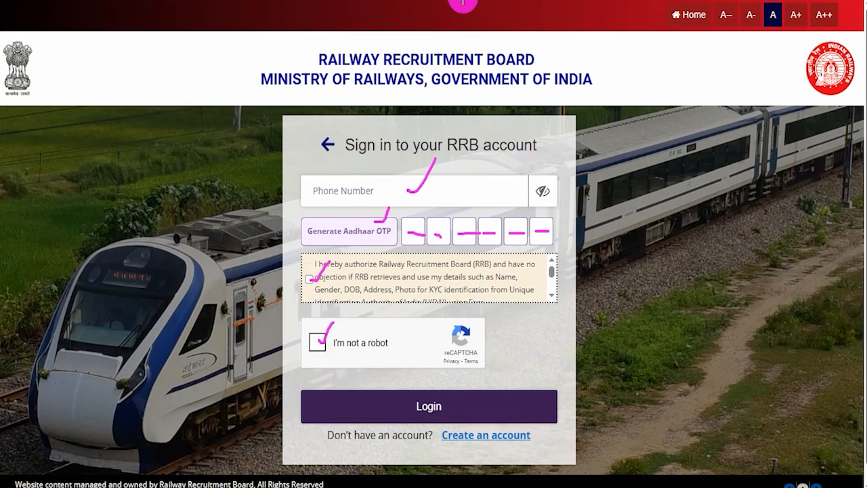
pyautogui.moveTo(676, 232); pyautogui.dragTo(506, 395)
pyautogui.press('Escape')
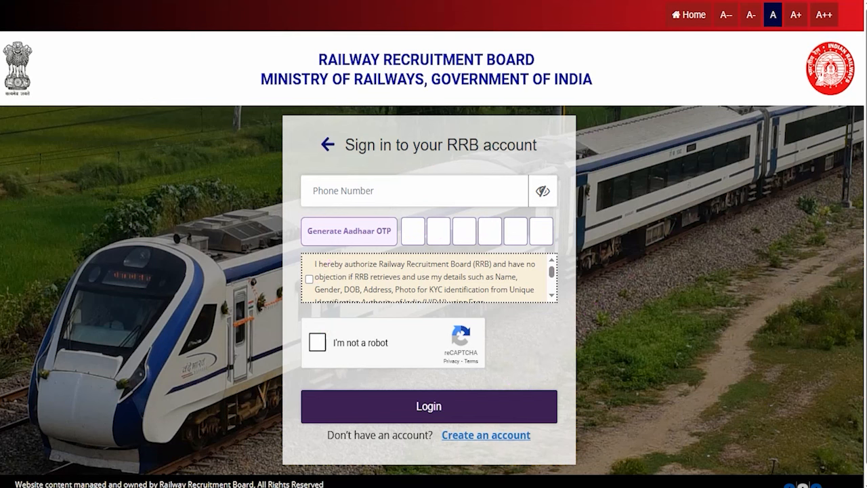
pyautogui.click(323, 143)
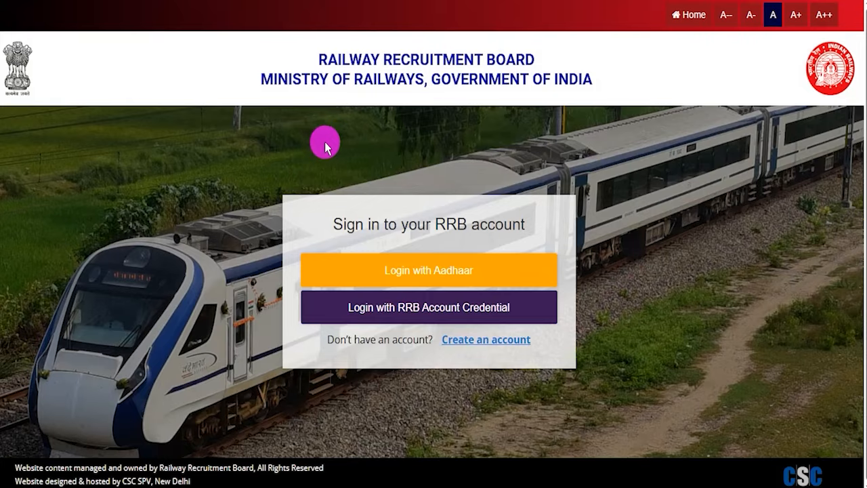
# Open the Login with RRB Account Credential form, mark its fields and Login control with annotations, and return to the sign-in options.
pyautogui.click(459, 313)
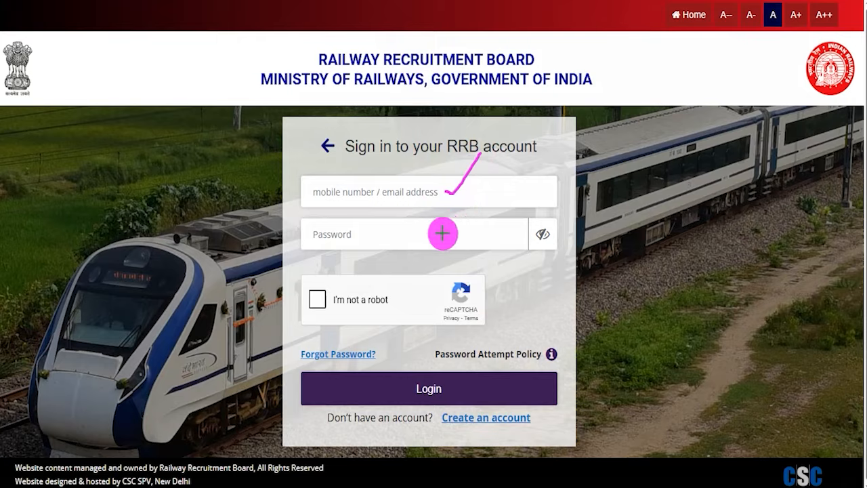
pyautogui.moveTo(435, 233); pyautogui.dragTo(459, 207)
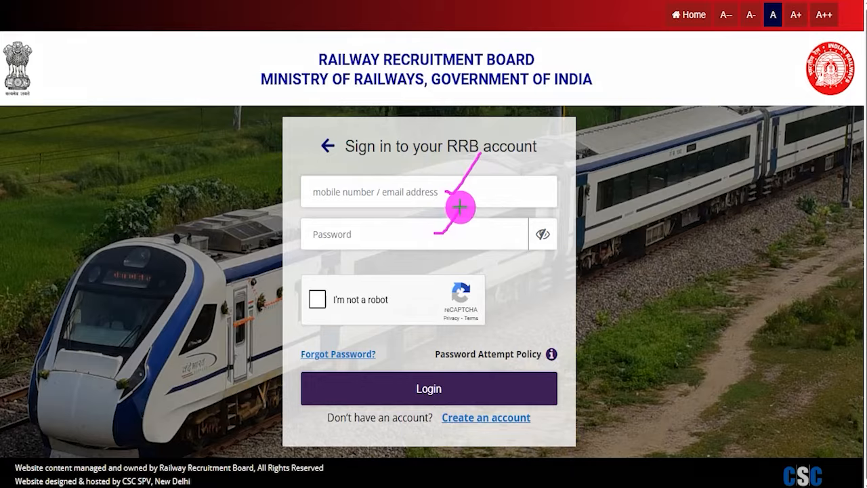
pyautogui.moveTo(322, 299); pyautogui.dragTo(344, 275)
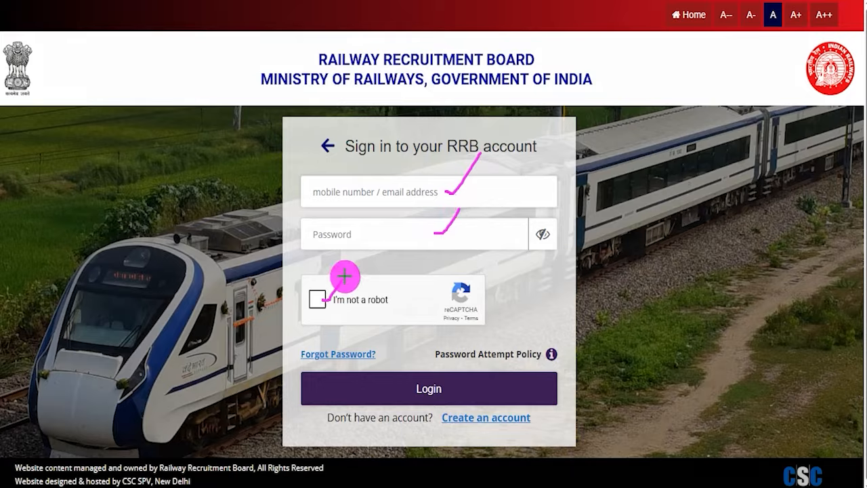
pyautogui.moveTo(658, 203); pyautogui.dragTo(506, 360)
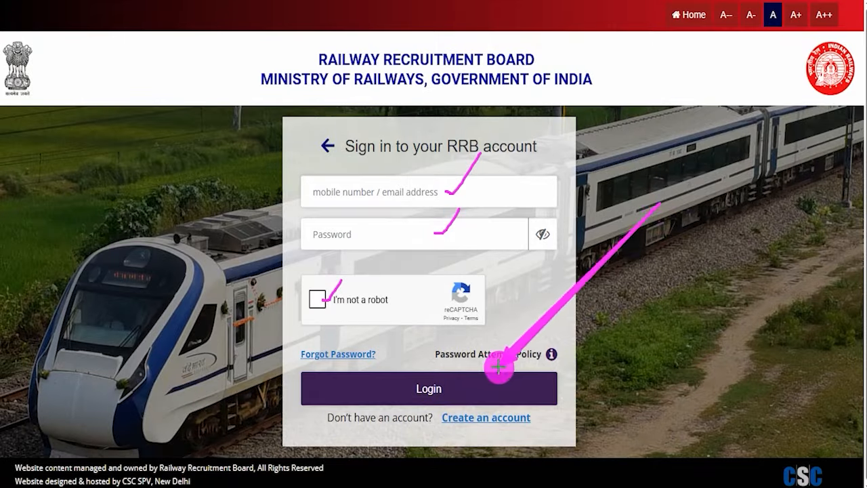
pyautogui.press('Escape')
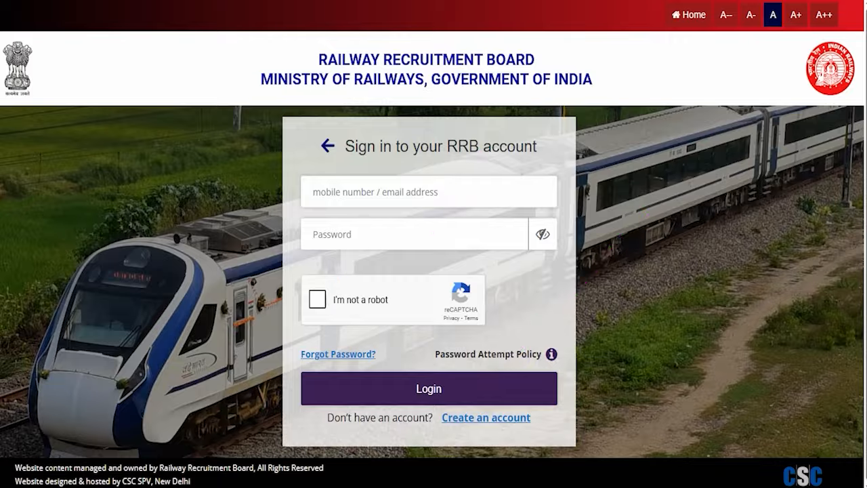
pyautogui.click(326, 145)
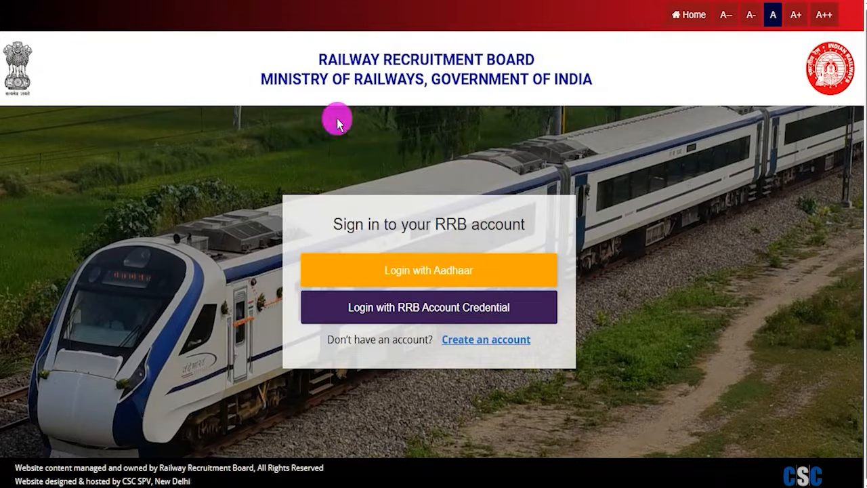
# Go from the portal homepage to the account creation form and dismiss its notice about existing 2024 or 2025 accounts after reading it.
pyautogui.click(684, 15)
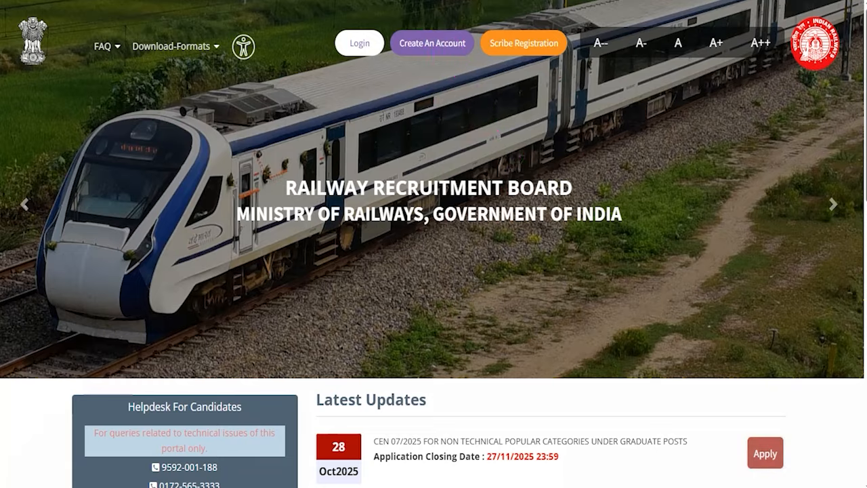
pyautogui.click(427, 49)
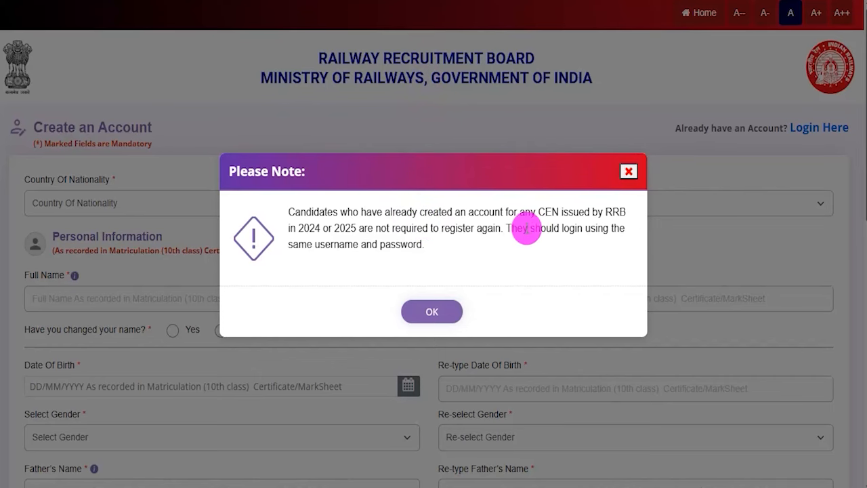
pyautogui.moveTo(305, 224); pyautogui.dragTo(439, 229)
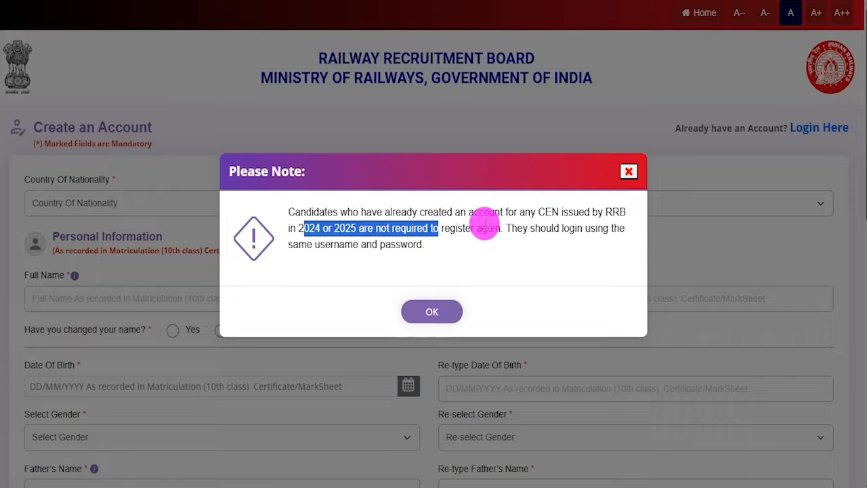
pyautogui.click(628, 171)
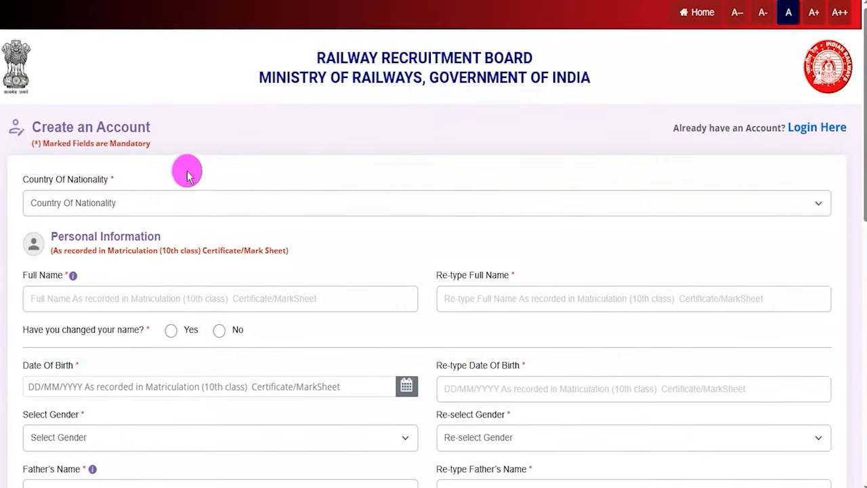
# Set the country of nationality to India and mark the Full Name and Re-type Full Name fields under Personal Information with ticks.
pyautogui.click(146, 202)
pyautogui.click(104, 243)
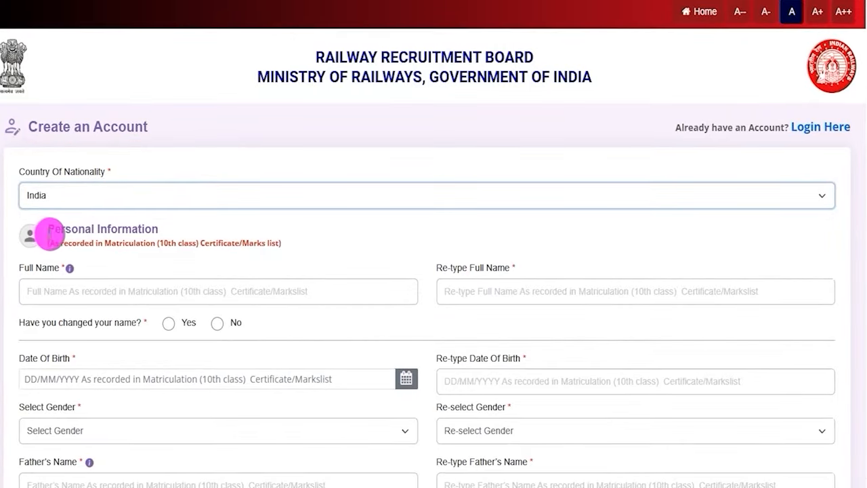
pyautogui.moveTo(65, 229); pyautogui.dragTo(139, 228)
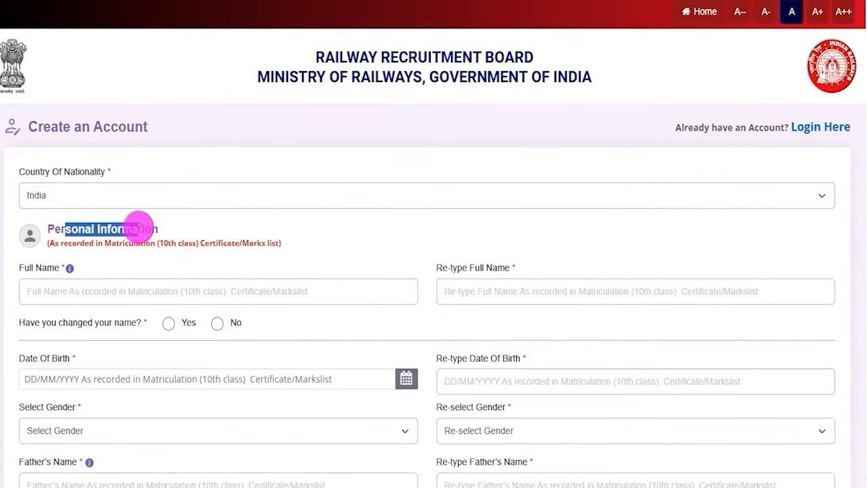
pyautogui.scroll(-2, 140, 227)
pyautogui.scroll(-1, 139, 227)
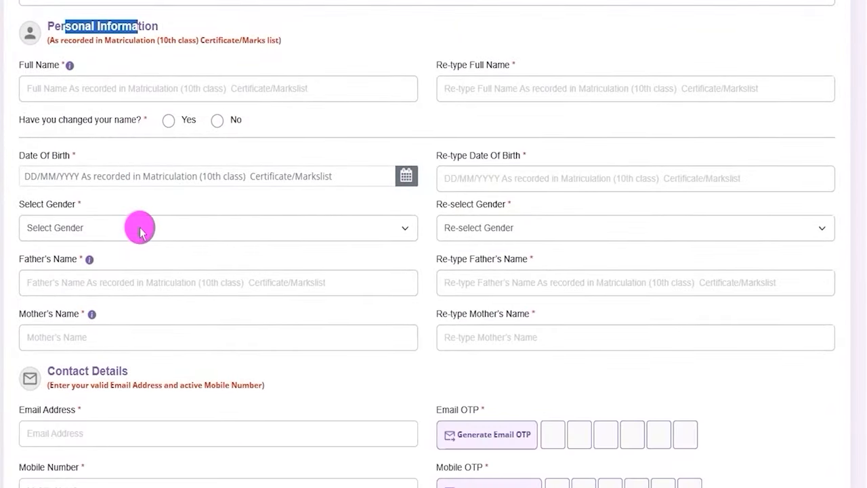
pyautogui.moveTo(251, 87); pyautogui.dragTo(296, 62)
pyautogui.moveTo(567, 84); pyautogui.dragTo(612, 66)
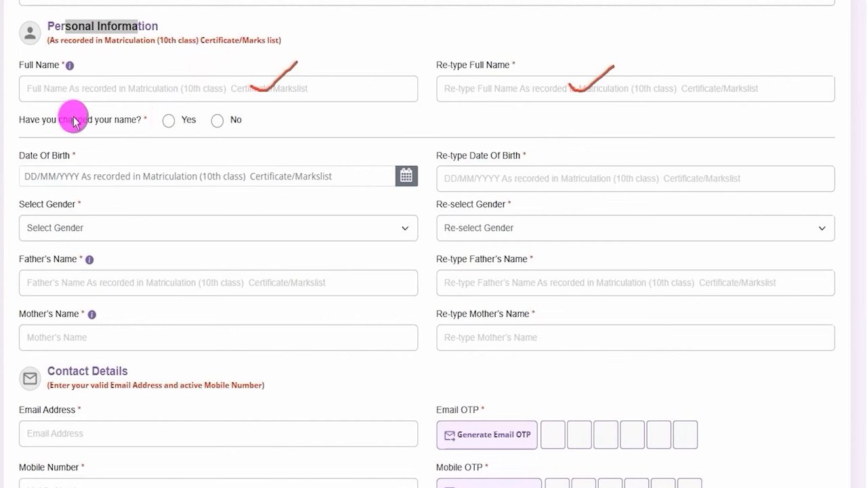
# Review the Gazette Notification requirement for a changed name, and answer the name-change question with No.
pyautogui.moveTo(59, 120); pyautogui.dragTo(104, 120)
pyautogui.click(167, 122)
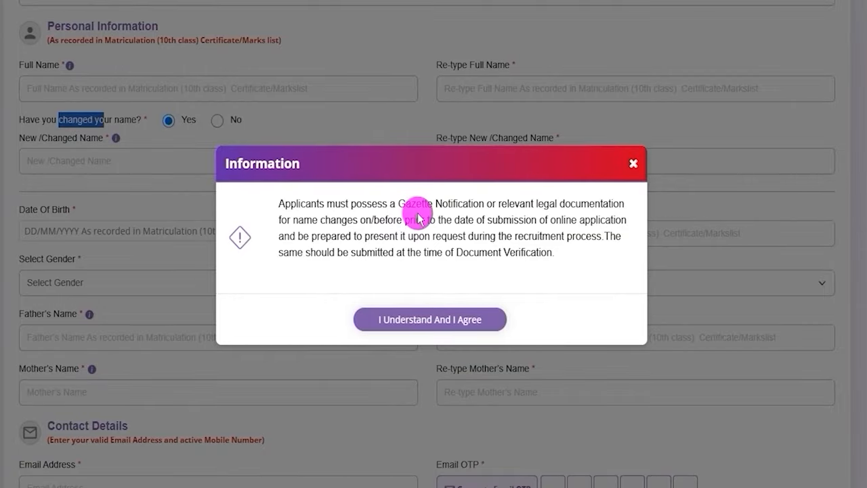
pyautogui.moveTo(404, 204); pyautogui.dragTo(582, 198)
pyautogui.click(634, 163)
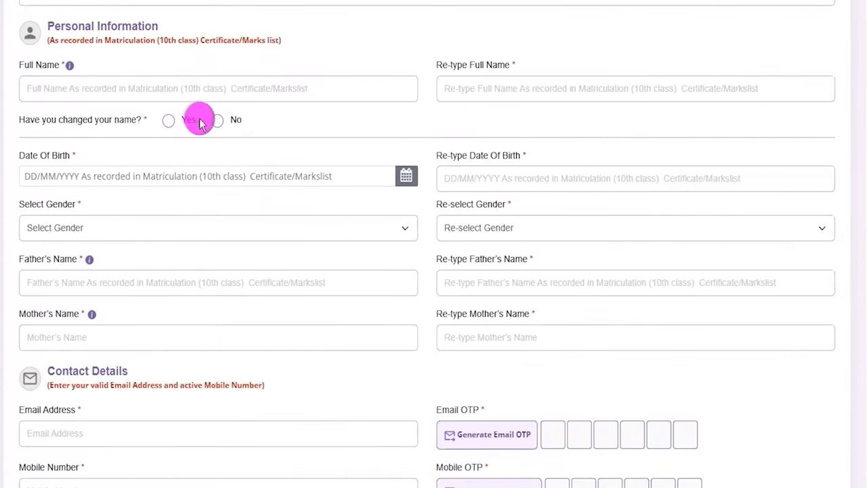
pyautogui.click(218, 126)
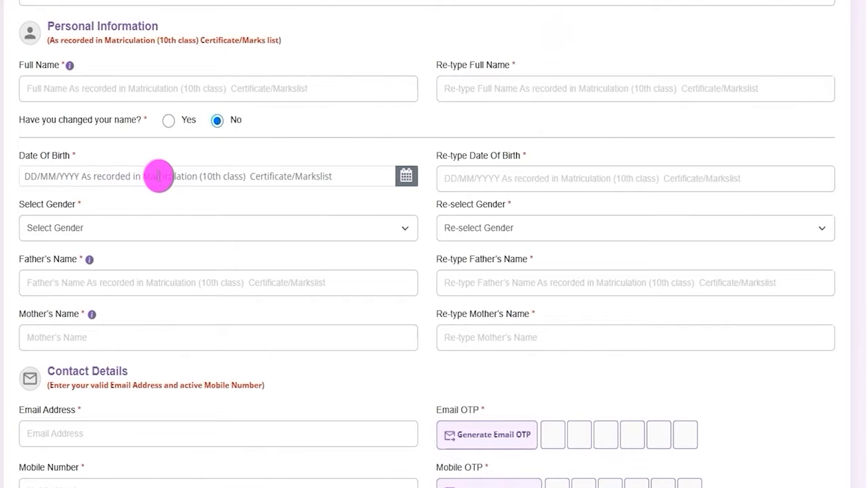
# Examine the Date Of Birth field with its calendar and the Re-type Date Of Birth field without entering a date.
pyautogui.moveTo(20, 155); pyautogui.dragTo(100, 169)
pyautogui.click(228, 174)
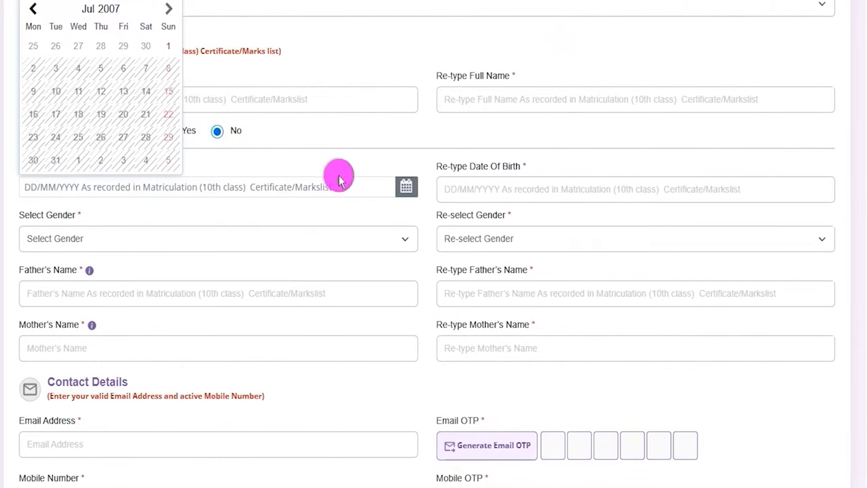
pyautogui.click(451, 182)
pyautogui.moveTo(443, 167); pyautogui.dragTo(493, 168)
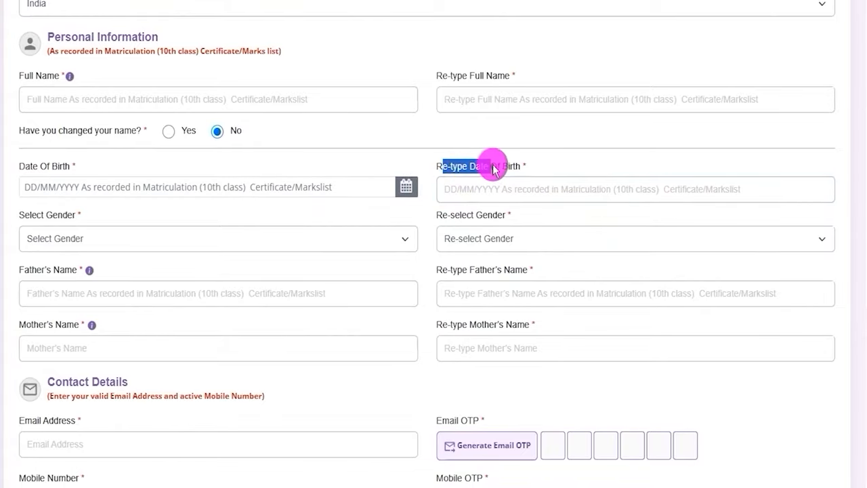
pyautogui.click(473, 193)
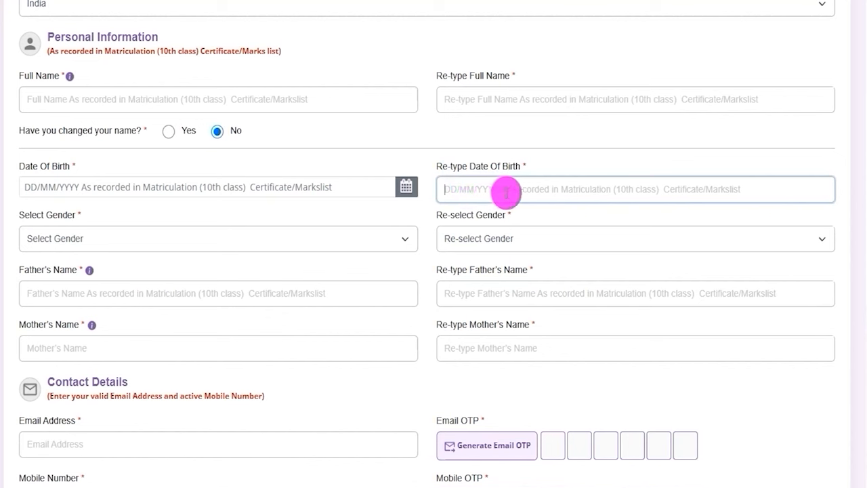
pyautogui.click(131, 190)
pyautogui.click(460, 192)
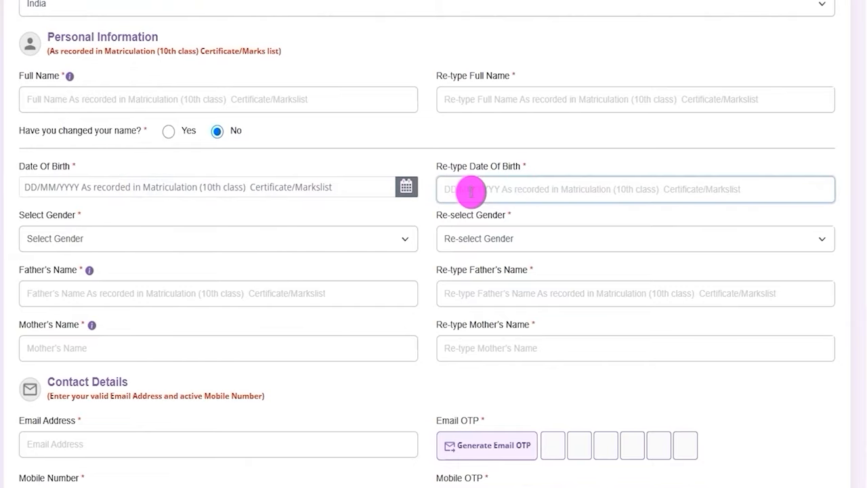
# Set both Select Gender and Re-select Gender to Male.
pyautogui.moveTo(29, 215); pyautogui.dragTo(75, 216)
pyautogui.click(226, 248)
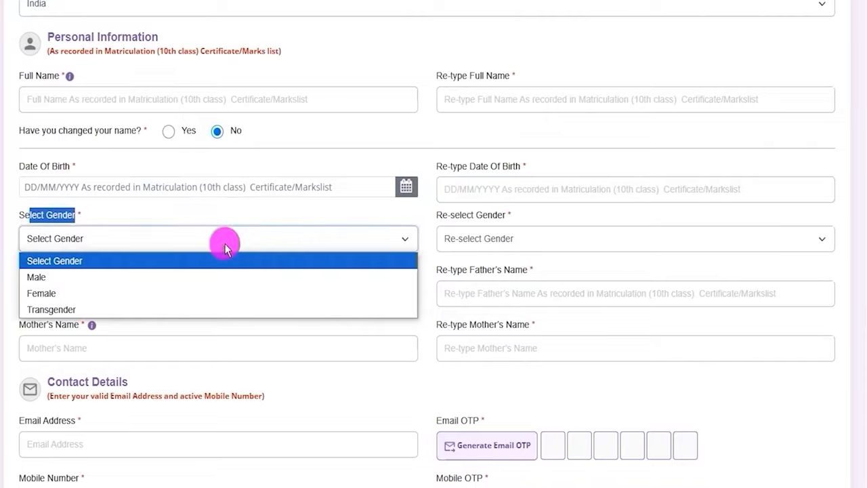
pyautogui.click(61, 277)
pyautogui.click(503, 239)
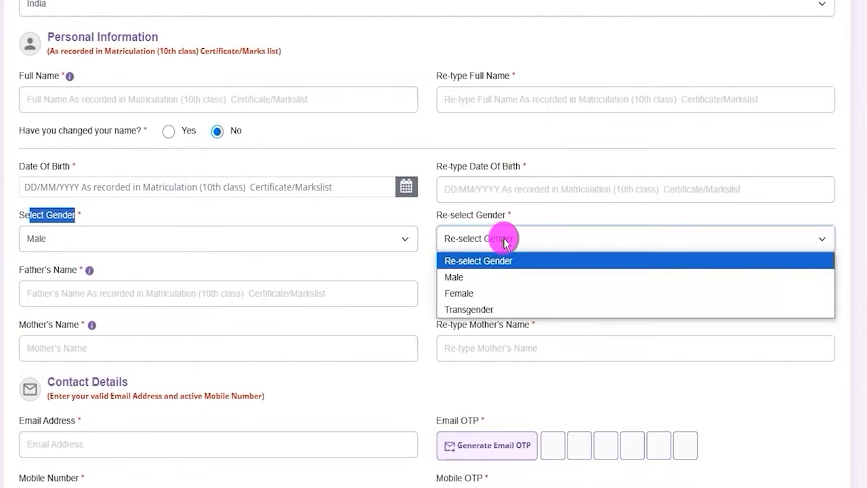
pyautogui.click(477, 277)
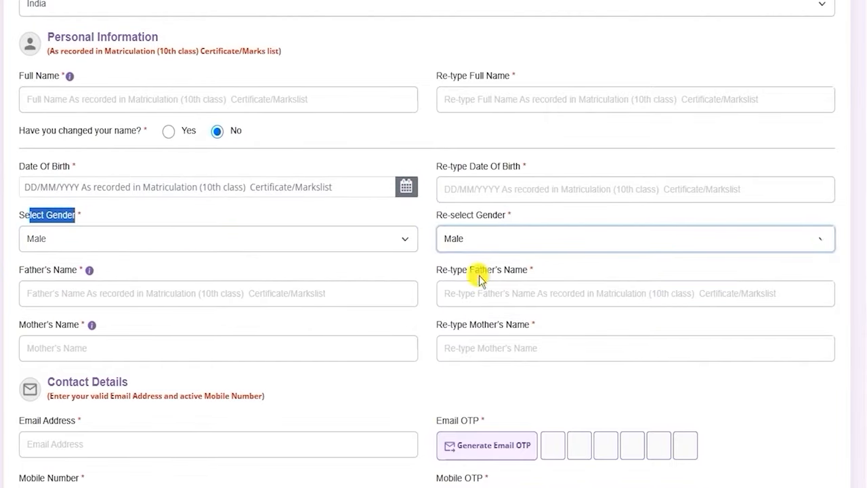
# Go through the Father's Name and Mother's Name fields and their re-type fields, leaving them empty.
pyautogui.moveTo(27, 271); pyautogui.dragTo(74, 273)
pyautogui.click(104, 291)
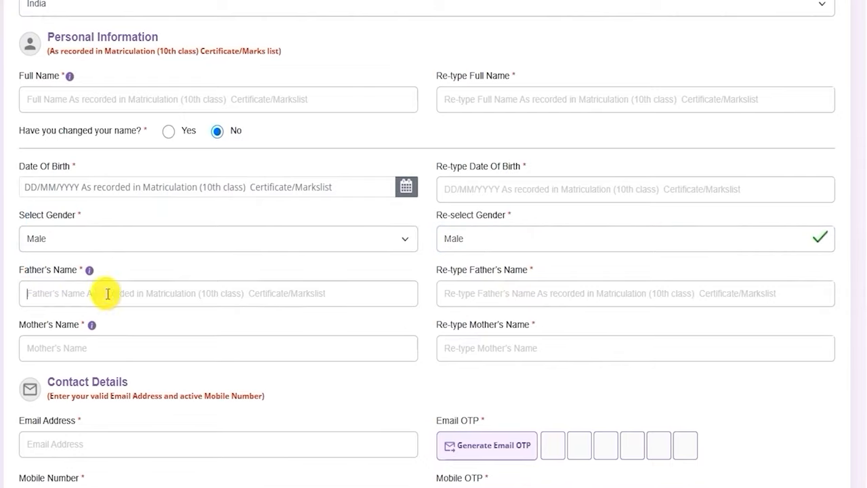
pyautogui.moveTo(440, 269); pyautogui.dragTo(490, 294)
pyautogui.click(490, 294)
pyautogui.moveTo(26, 325); pyautogui.dragTo(74, 328)
pyautogui.click(89, 348)
pyautogui.moveTo(449, 325); pyautogui.dragTo(501, 328)
pyautogui.click(498, 347)
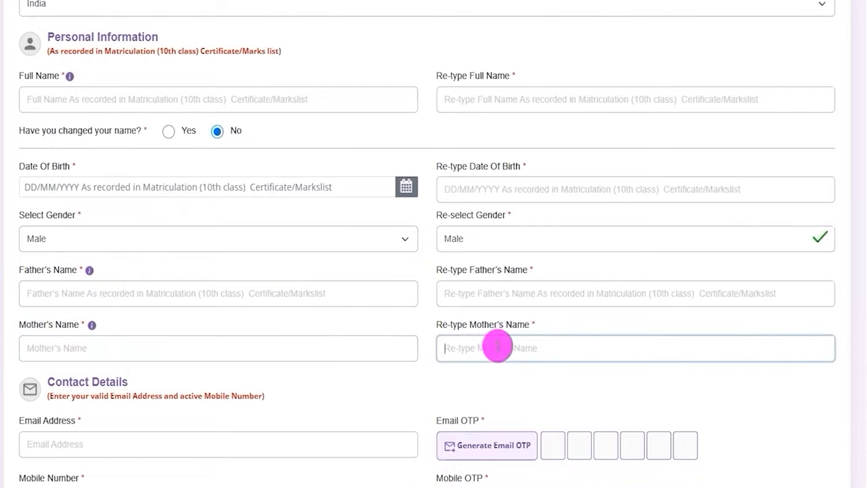
# Review the Contact Details section, drawing red ticks beside the Email Address and Mobile Number fields and their OTP generation options.
pyautogui.scroll(-5, 381, 369)
pyautogui.scroll(-1, 406, 265)
pyautogui.scroll(1, 406, 265)
pyautogui.moveTo(55, 43); pyautogui.dragTo(117, 43)
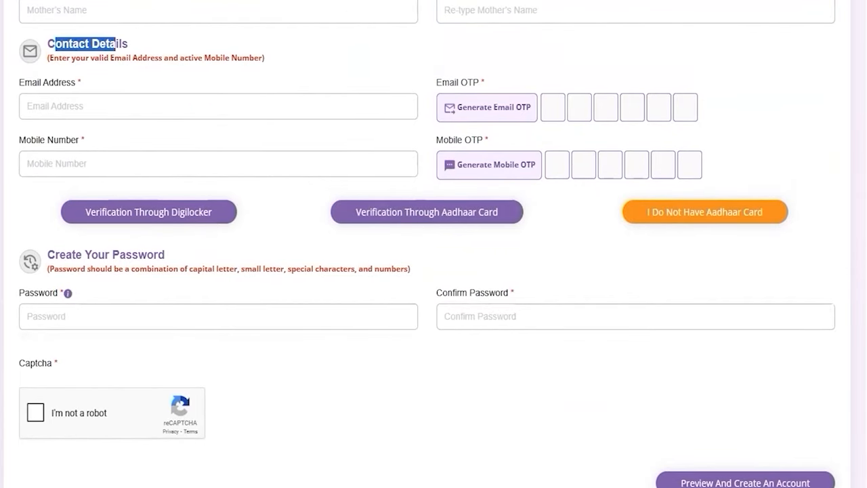
pyautogui.hotkey('ctrl', '2')
pyautogui.moveTo(187, 106)
pyautogui.mouseDown()
pyautogui.moveTo(206, 105)
pyautogui.moveTo(227, 85)
pyautogui.mouseUp()
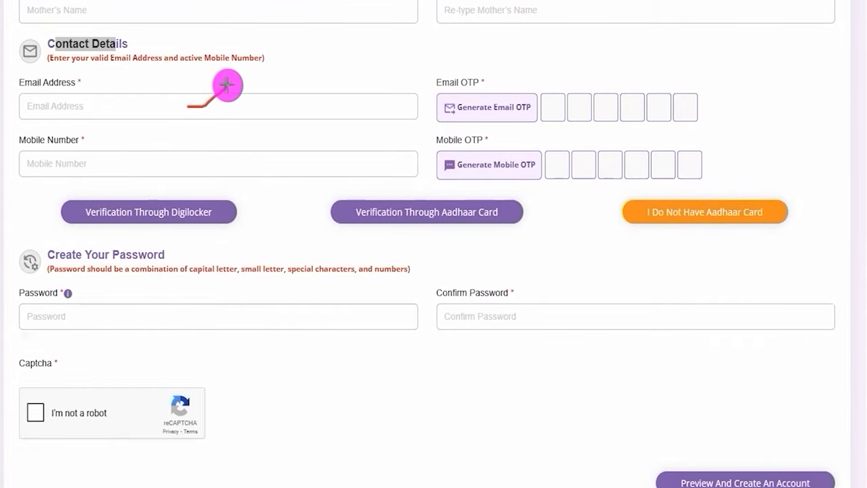
pyautogui.moveTo(185, 162); pyautogui.dragTo(234, 137)
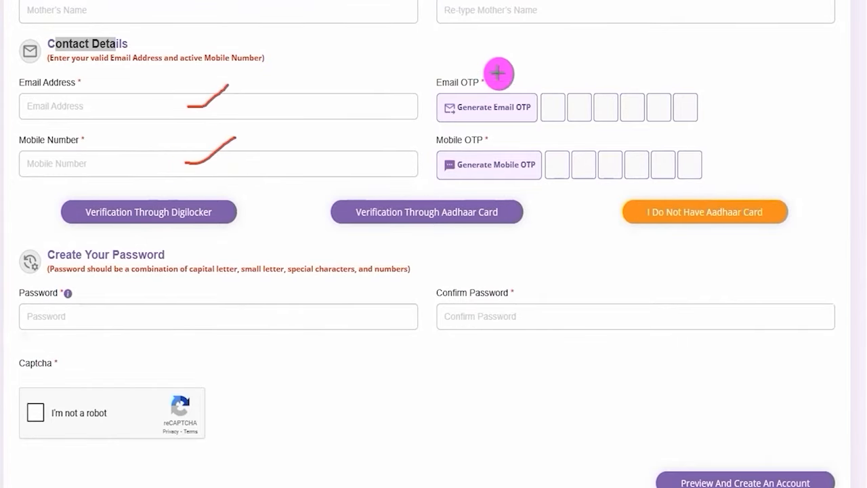
pyautogui.moveTo(509, 99); pyautogui.dragTo(542, 76)
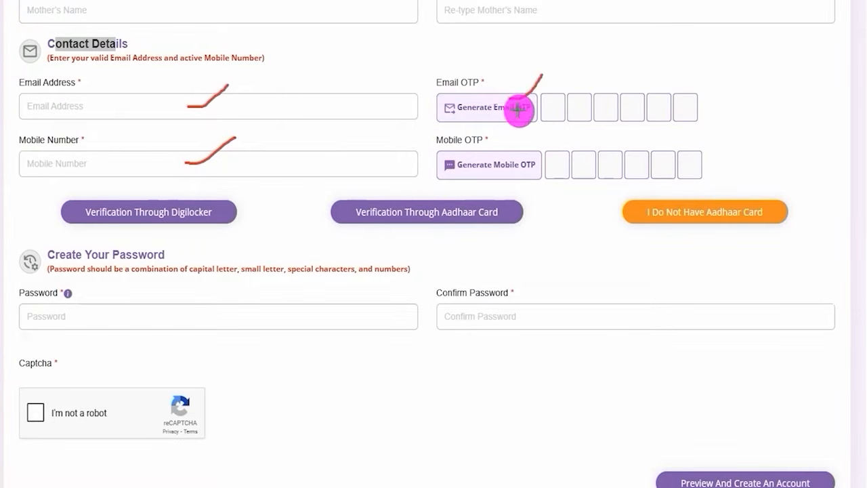
pyautogui.moveTo(520, 157); pyautogui.dragTo(544, 139)
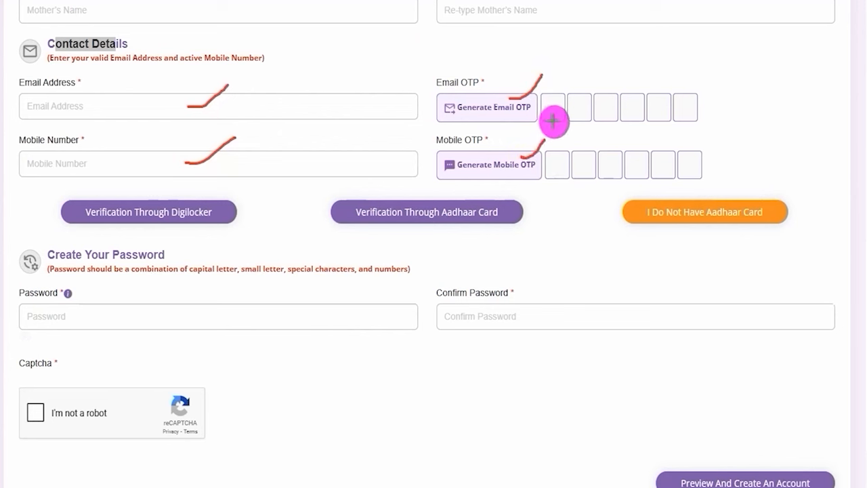
# Draw small red marks in the six Email OTP and six Mobile OTP digit boxes, and clear the annotations.
pyautogui.moveTo(554, 111); pyautogui.dragTo(637, 108)
pyautogui.click(603, 107)
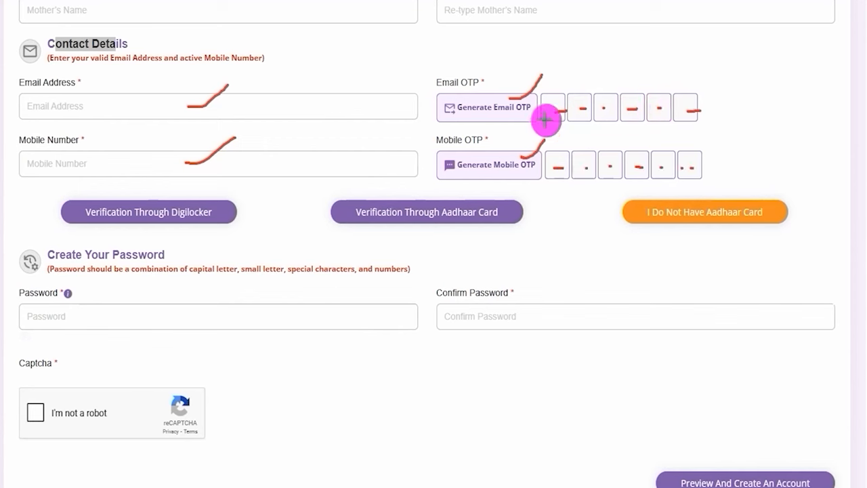
pyautogui.moveTo(604, 160); pyautogui.dragTo(692, 166)
pyautogui.click(660, 160)
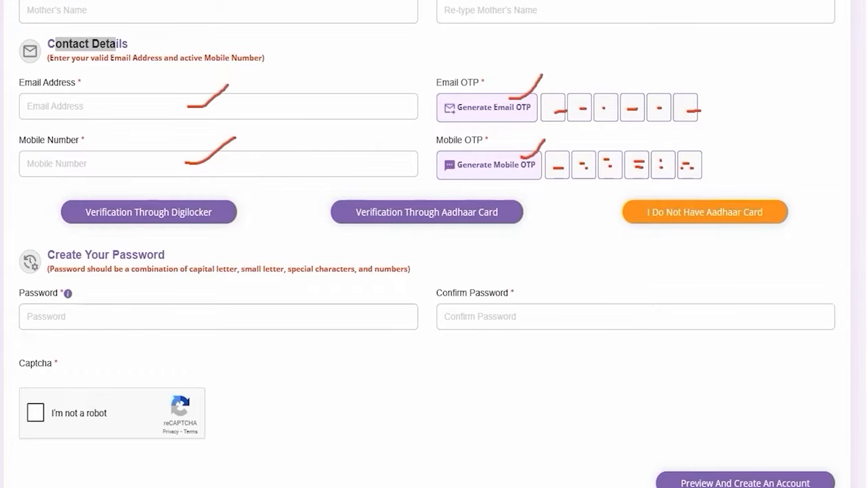
pyautogui.press('Escape')
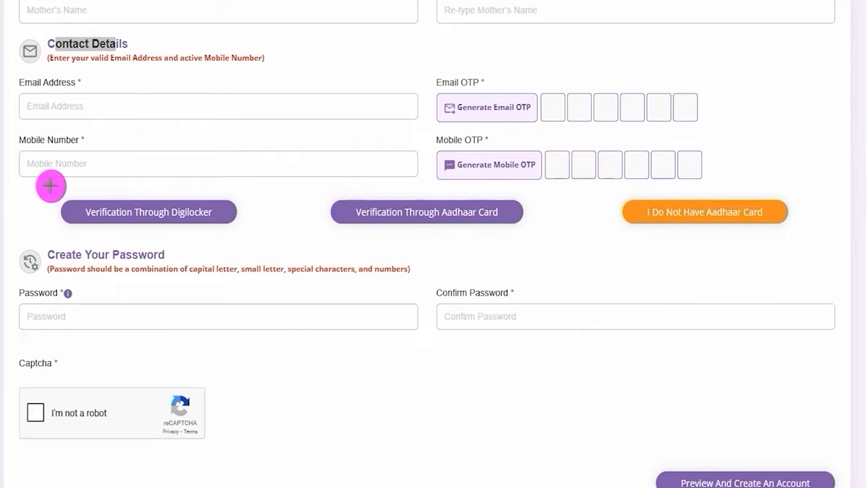
# Outline the Digilocker, Aadhaar Card and I Do Not Have Aadhaar Card verification options in red, blue and magenta, and clear the outlines.
pyautogui.moveTo(43, 185); pyautogui.dragTo(258, 235)
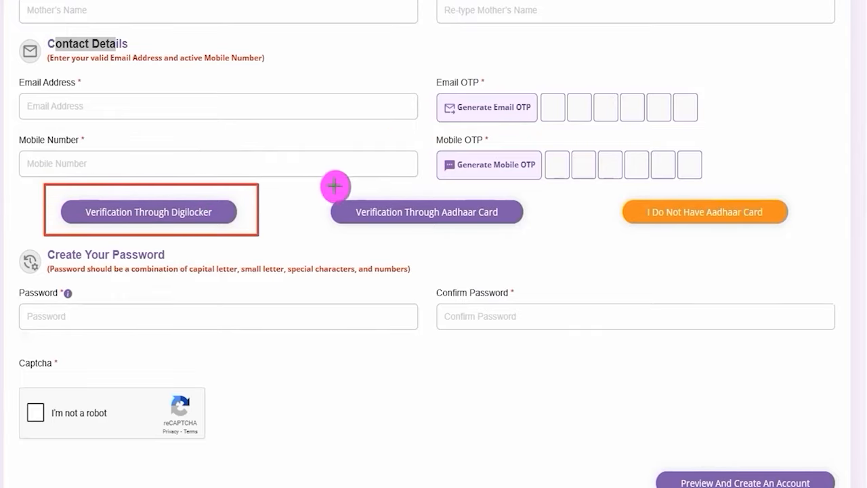
pyautogui.moveTo(306, 183); pyautogui.dragTo(538, 239)
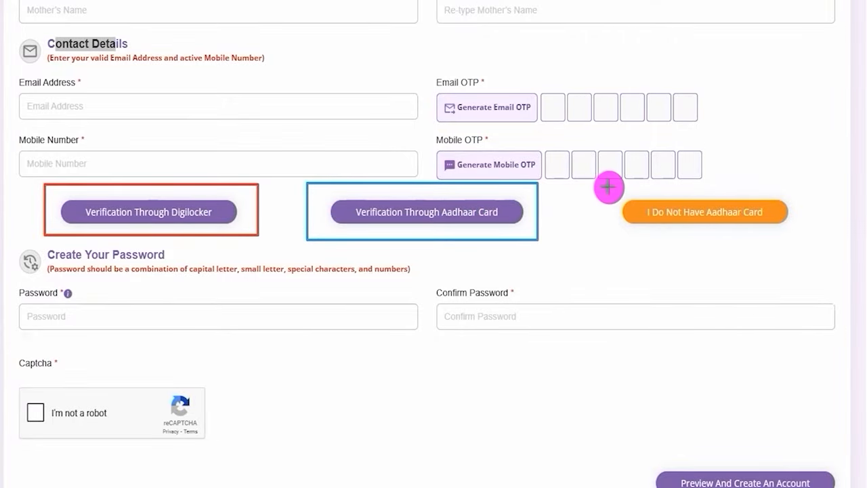
pyautogui.moveTo(608, 187); pyautogui.dragTo(806, 238)
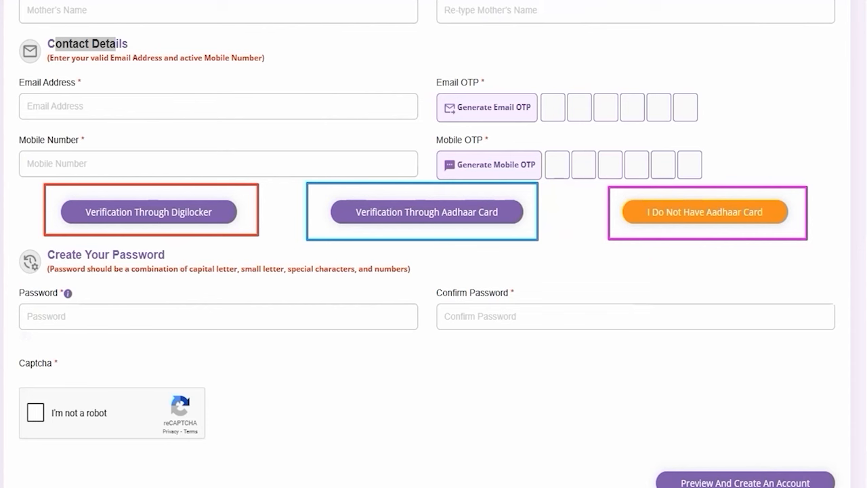
pyautogui.press('Escape')
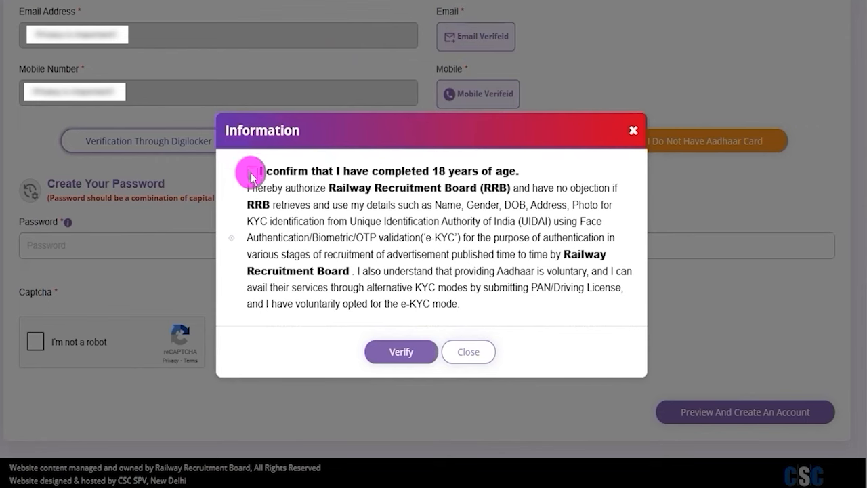
# Confirm completion of 18 years of age with the e-KYC authorization, and proceed with the DigiLocker verification.
pyautogui.click(251, 172)
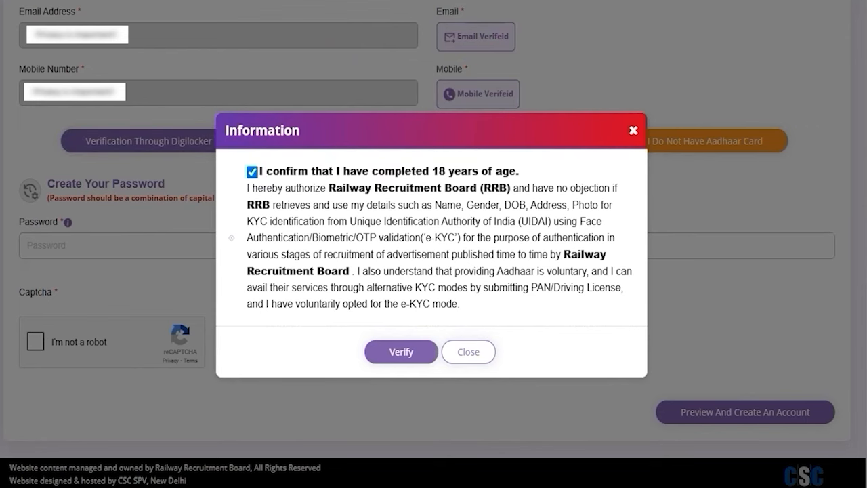
pyautogui.moveTo(250, 351); pyautogui.dragTo(352, 351)
pyautogui.click(369, 351)
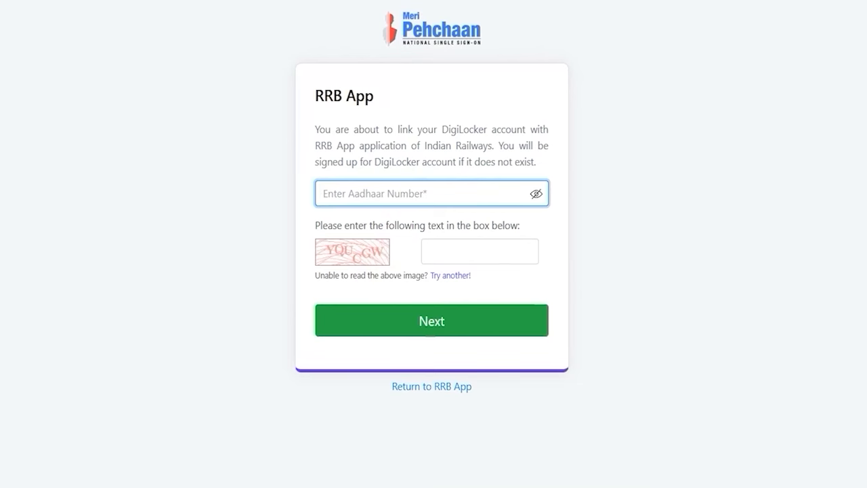
# Mark the Aadhaar number field, captcha image and captcha text box with magenta ticks, and point an arrow at Next.
pyautogui.moveTo(451, 194); pyautogui.dragTo(492, 159)
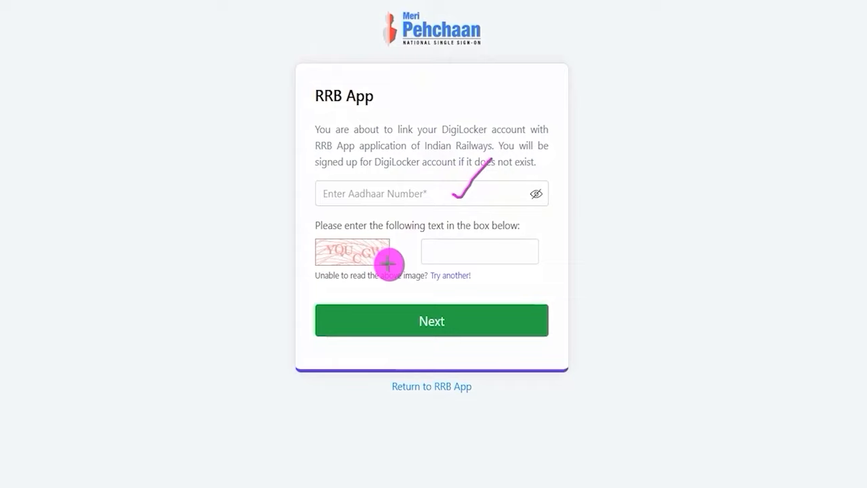
pyautogui.moveTo(385, 258); pyautogui.dragTo(414, 236)
pyautogui.moveTo(505, 252); pyautogui.dragTo(540, 232)
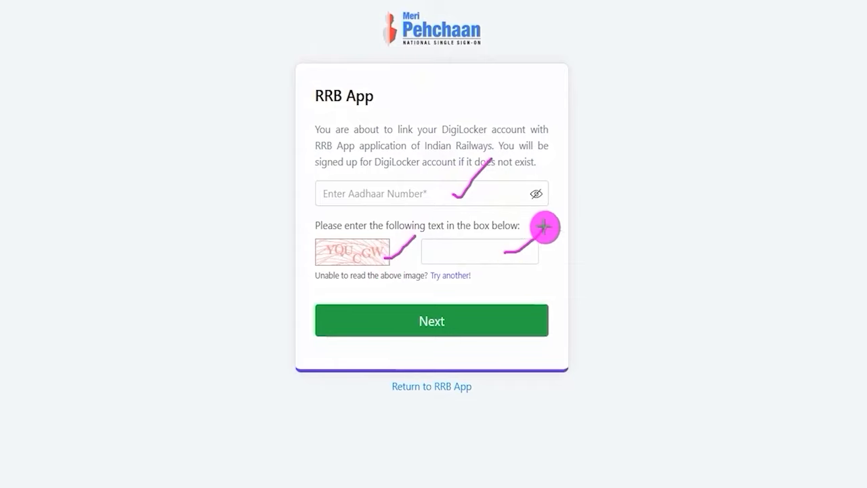
pyautogui.moveTo(748, 306); pyautogui.dragTo(532, 323)
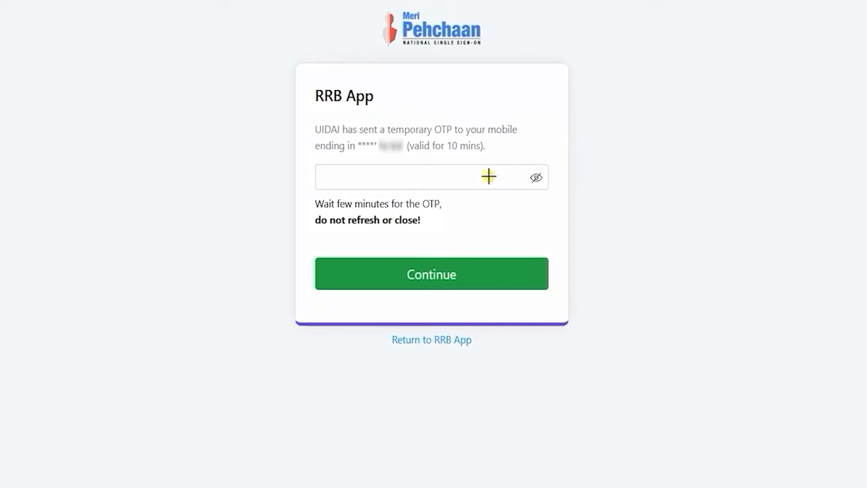
# Mark the UIDAI OTP field and Continue on the OTP page, and tick the DigiLocker security PIN field without entering a PIN.
pyautogui.moveTo(489, 177); pyautogui.dragTo(526, 140)
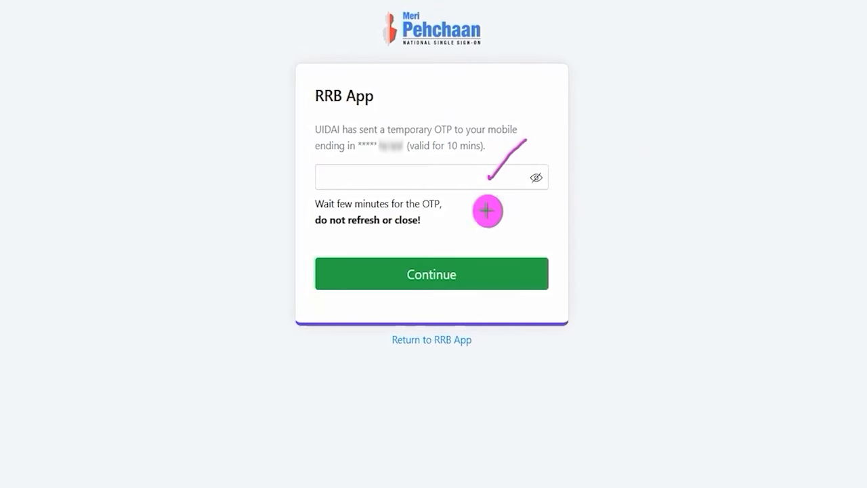
pyautogui.moveTo(748, 251); pyautogui.dragTo(520, 275)
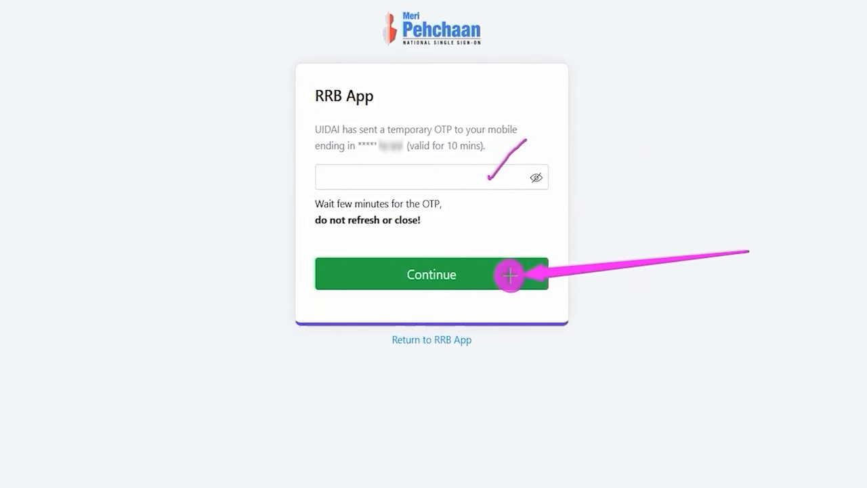
pyautogui.click(480, 275)
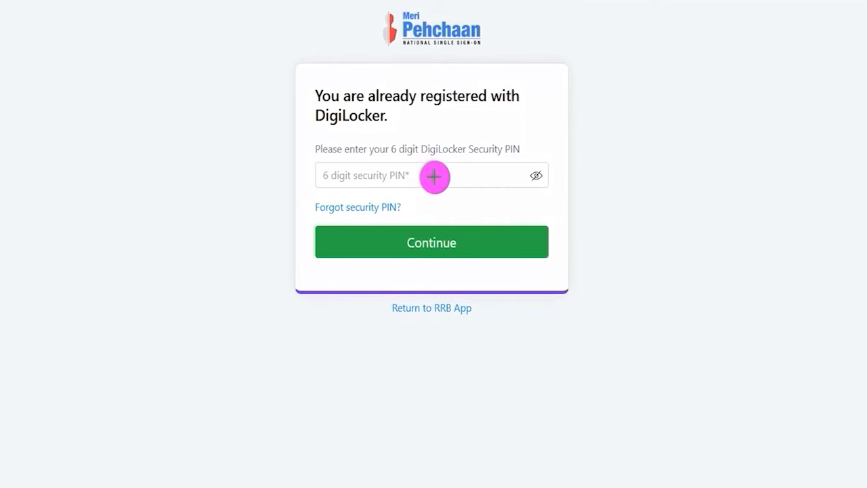
pyautogui.moveTo(442, 178); pyautogui.dragTo(478, 149)
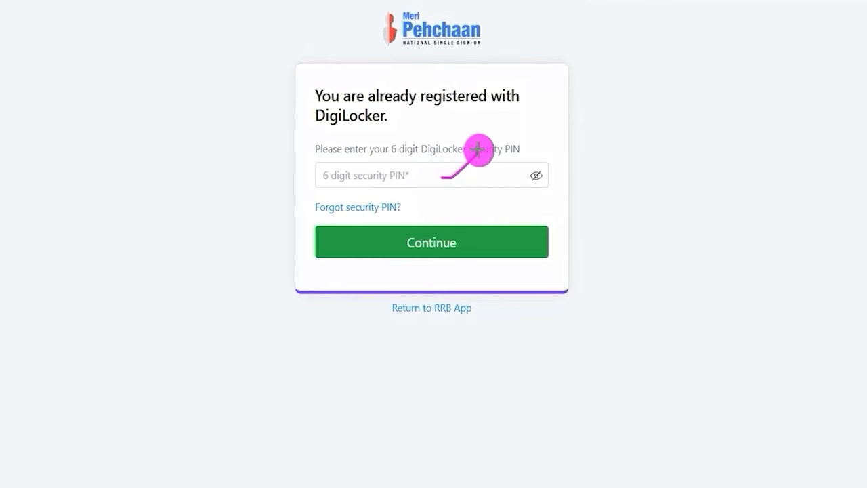
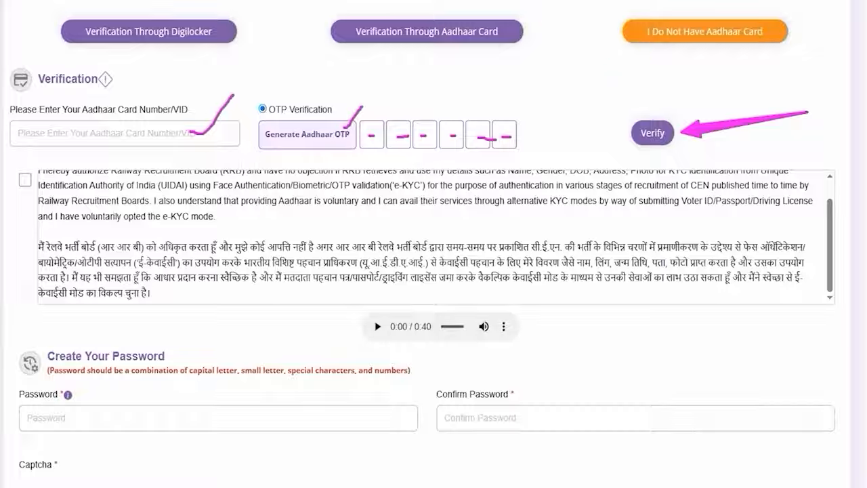
# Point an arrow at Verification Through Aadhaar Card, outline I Do Not Have Aadhaar Card in magenta, and clear the annotations.
pyautogui.moveTo(556, 103); pyautogui.dragTo(489, 46)
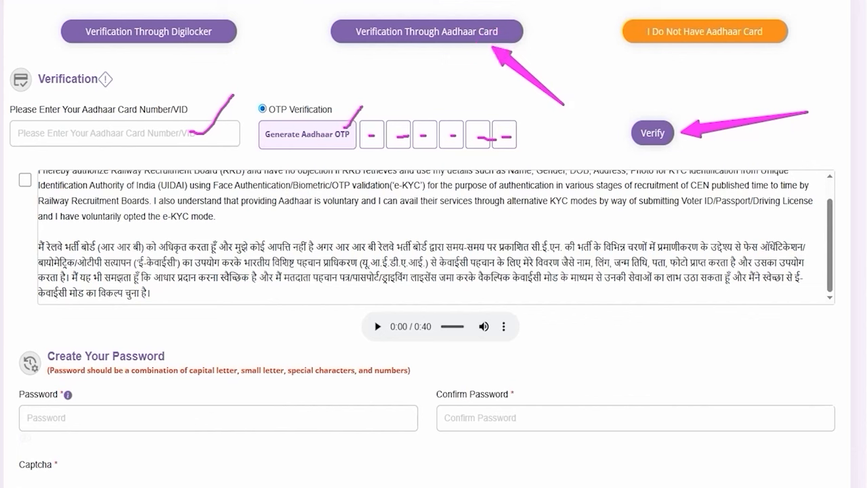
pyautogui.press('Escape')
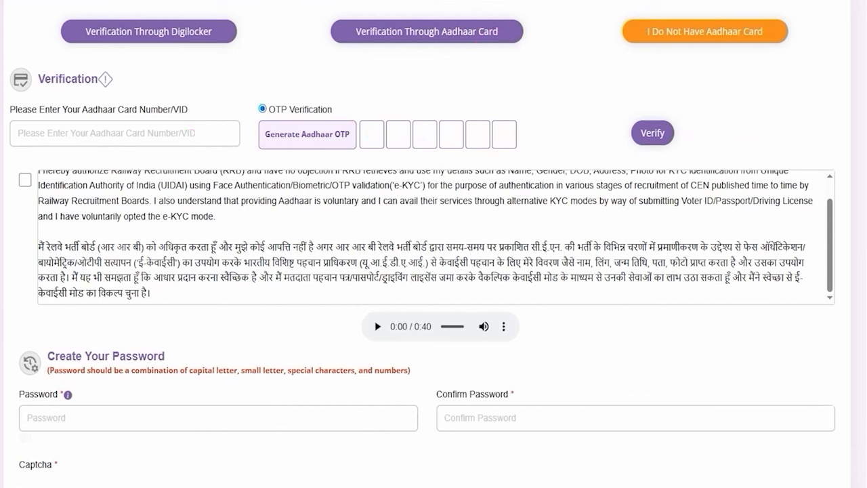
pyautogui.moveTo(609, 5); pyautogui.dragTo(778, 57)
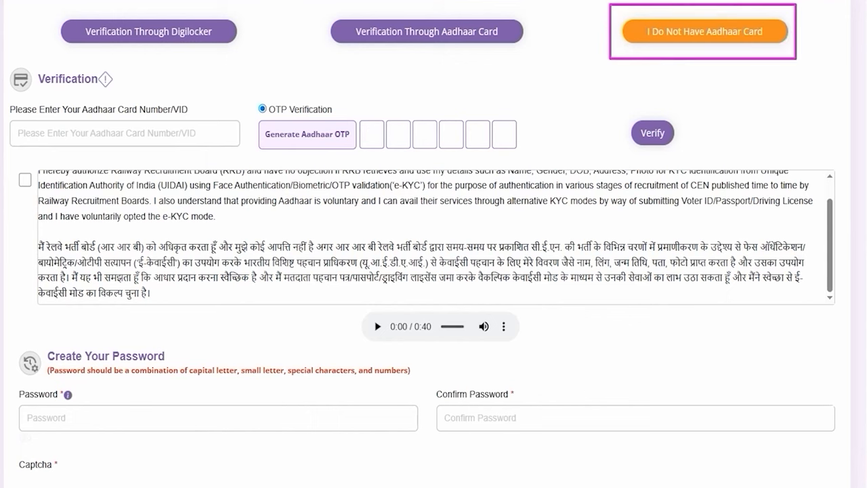
pyautogui.press('Escape')
# Choose the verification route for candidates without an Aadhaar card, and confirm that choice in the Information dialog.
pyautogui.click(682, 29)
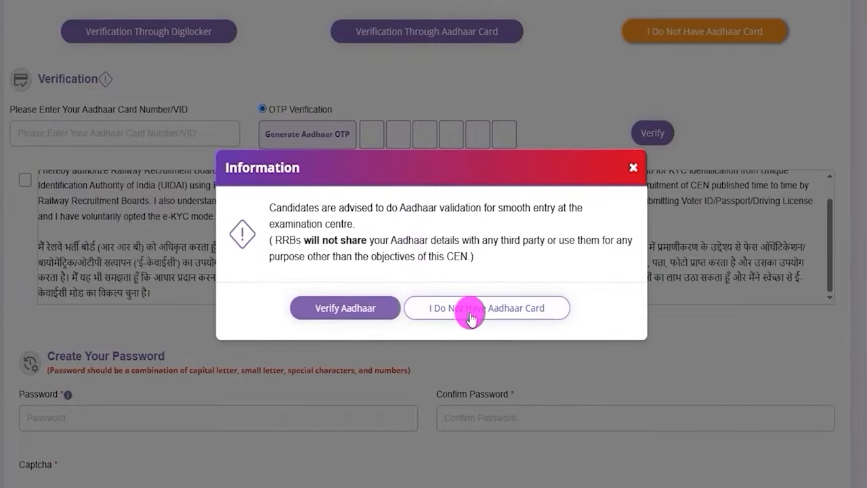
pyautogui.click(497, 308)
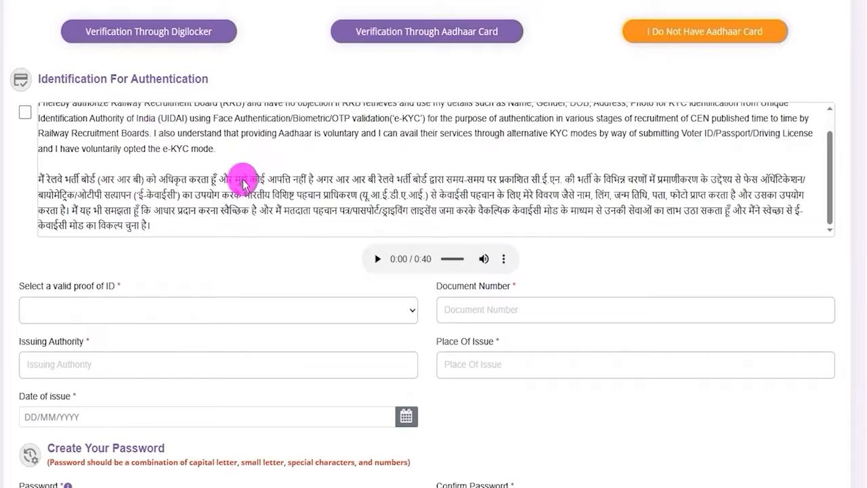
# Accept the authorization declaration under Identification For Authentication, and set the valid proof of ID to PAN.
pyautogui.click(25, 111)
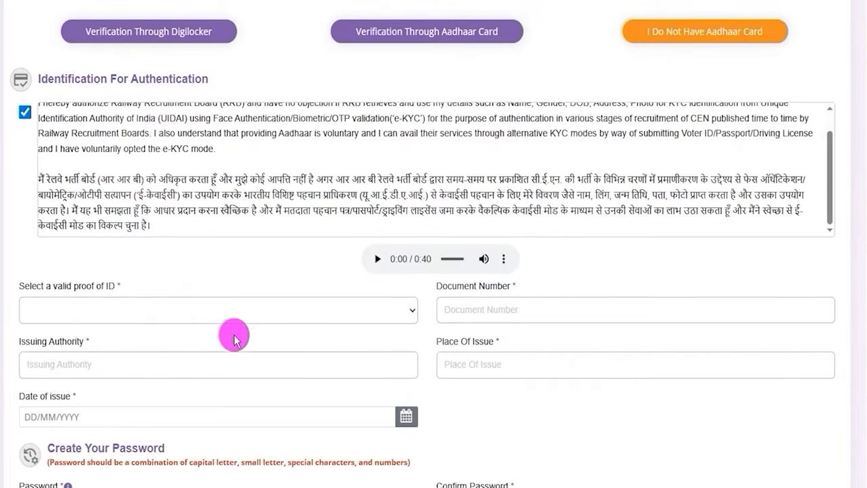
pyautogui.click(141, 313)
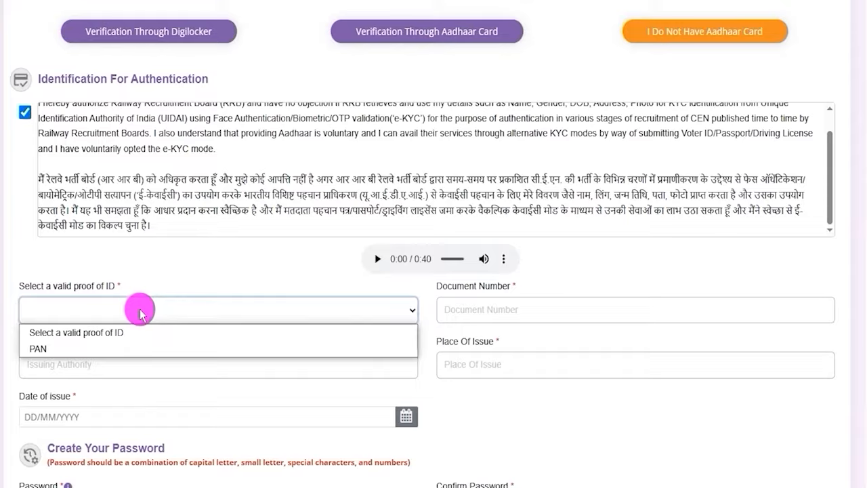
pyautogui.click(66, 352)
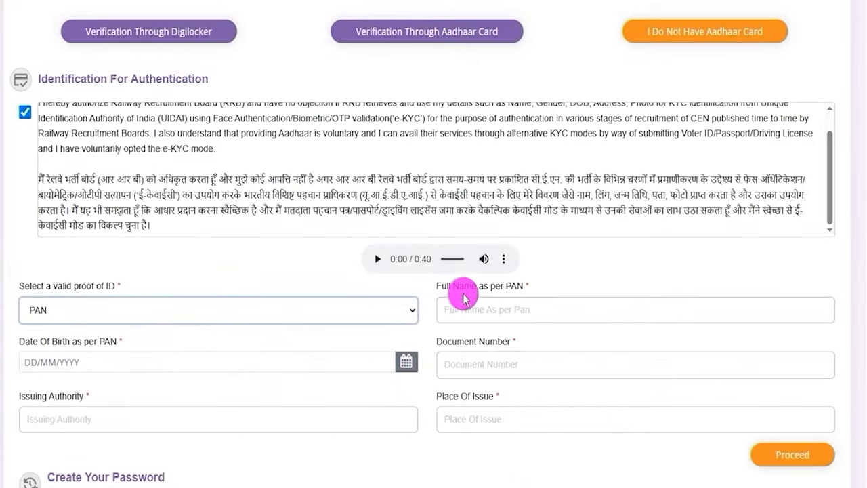
# Go through the PAN name, date of birth, document number, issuing authority and place of issue fields without filling them, and point an arrow at Proceed.
pyautogui.moveTo(452, 288); pyautogui.dragTo(492, 309)
pyautogui.click(492, 309)
pyautogui.moveTo(27, 339); pyautogui.dragTo(387, 361)
pyautogui.click(306, 361)
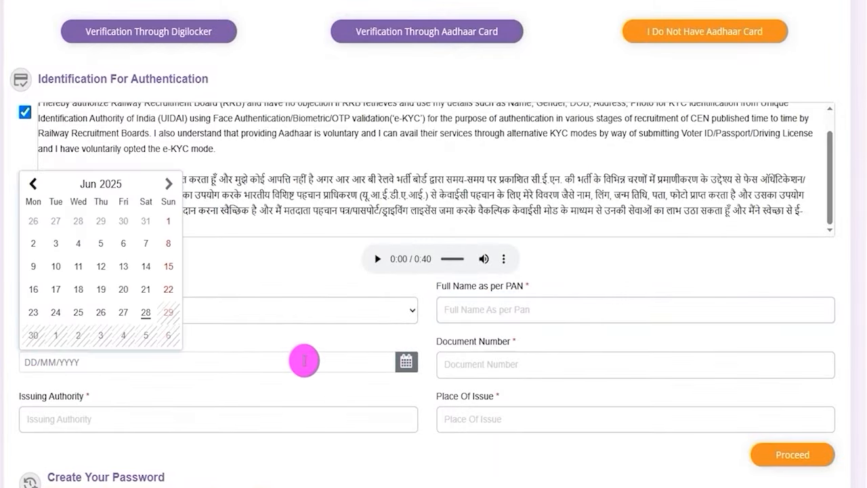
pyautogui.click(493, 361)
pyautogui.moveTo(464, 348); pyautogui.dragTo(503, 346)
pyautogui.click(76, 418)
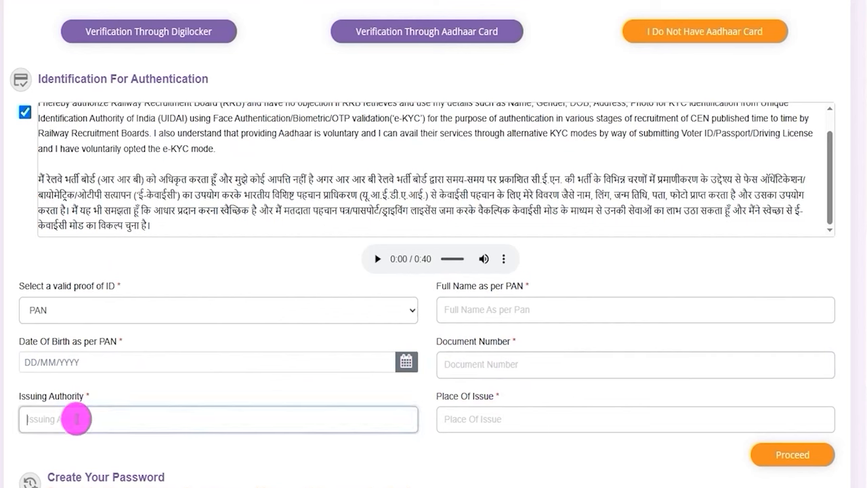
pyautogui.click(518, 413)
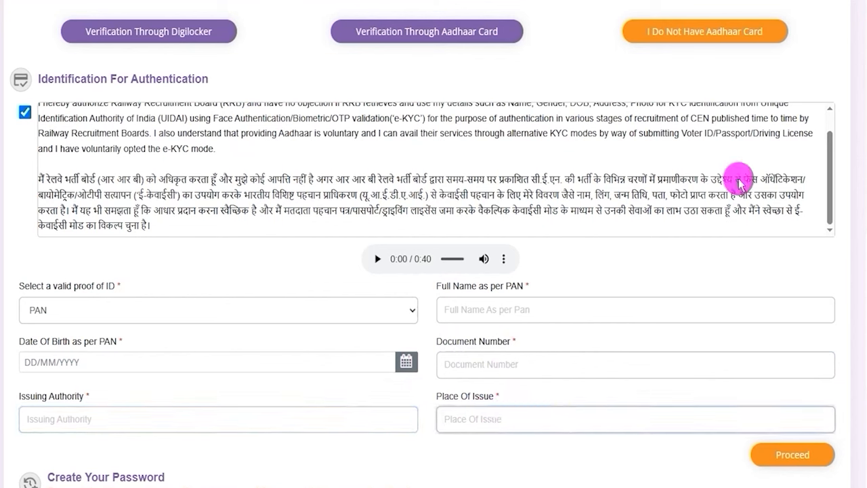
pyautogui.moveTo(562, 454); pyautogui.dragTo(737, 455)
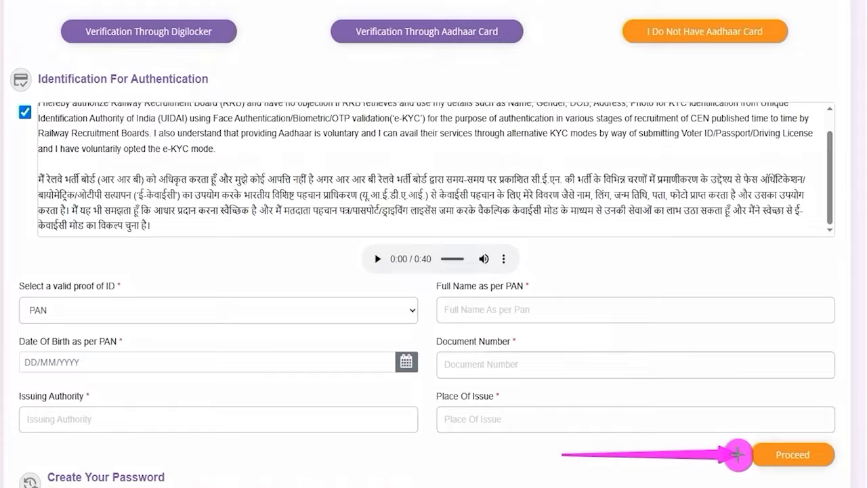
pyautogui.moveTo(737, 455); pyautogui.dragTo(738, 456)
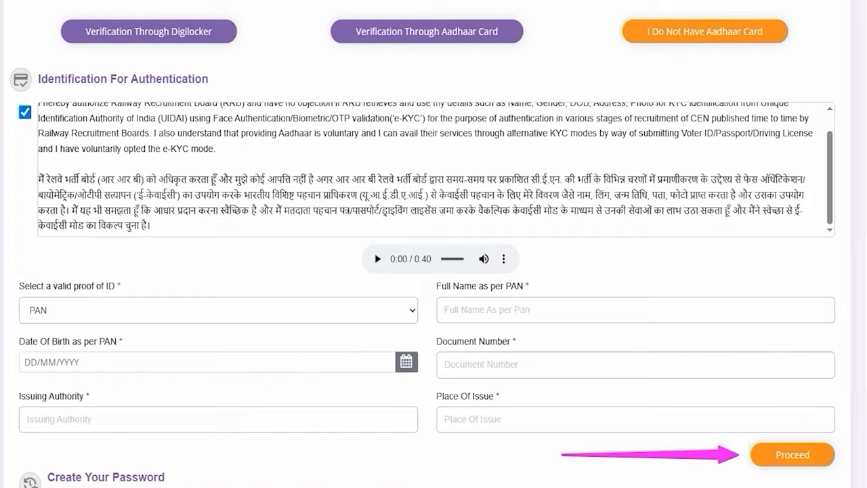
# Outline the three verification options in magenta and point an arrow at Verification Through Aadhaar Card.
pyautogui.moveTo(599, 2); pyautogui.dragTo(796, 55)
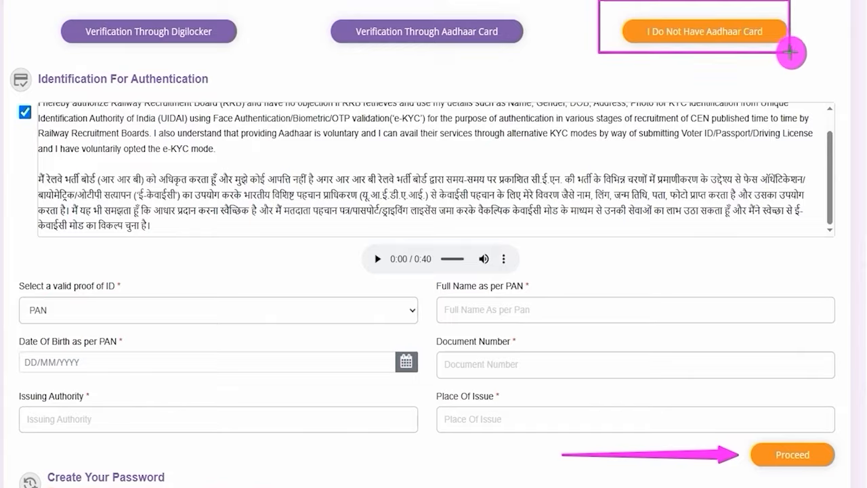
pyautogui.moveTo(298, 4); pyautogui.dragTo(548, 54)
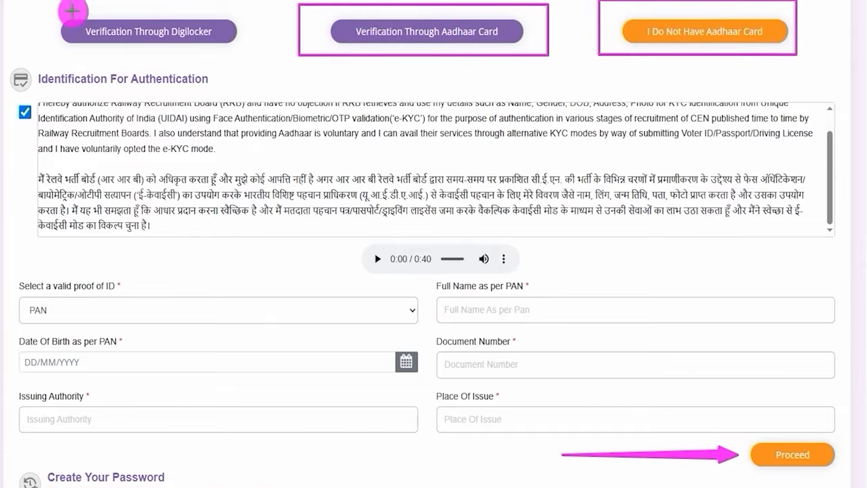
pyautogui.moveTo(42, 10)
pyautogui.mouseDown()
pyautogui.moveTo(137, 21)
pyautogui.moveTo(252, 52)
pyautogui.mouseUp()
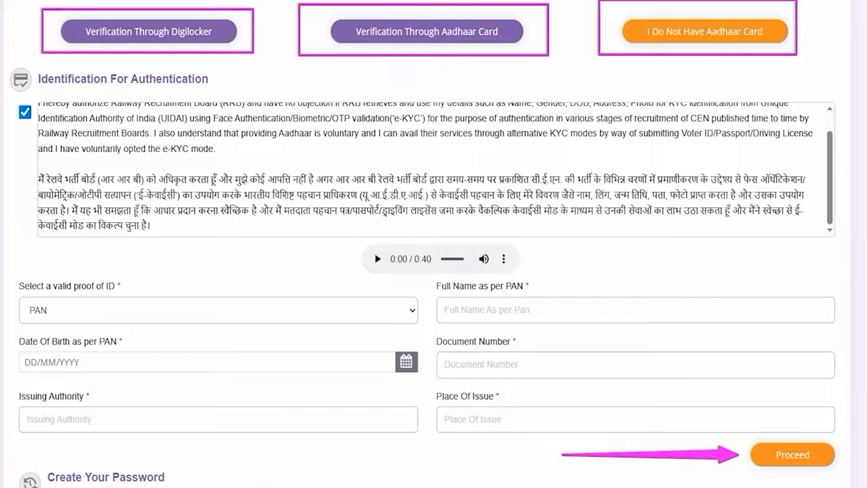
pyautogui.moveTo(556, 153); pyautogui.dragTo(489, 62)
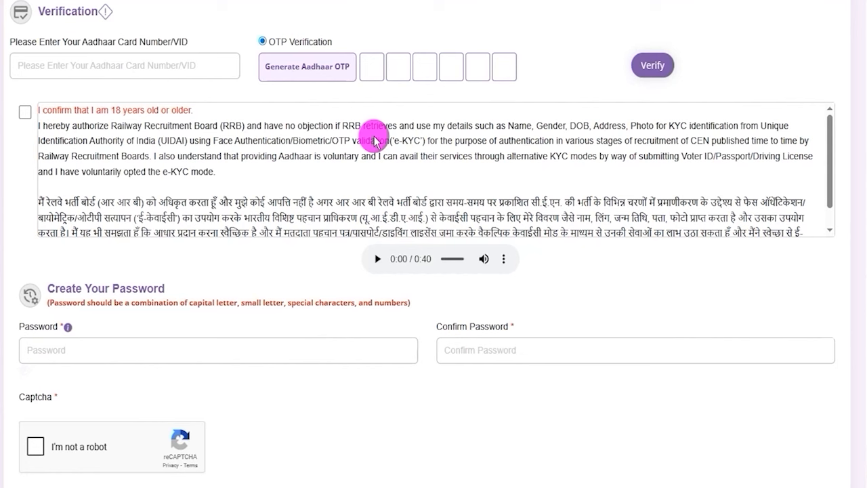
# Accept the age and authorization declaration under Verification, and highlight the Create Your Password heading and the sample password in Notepad.
pyautogui.click(25, 112)
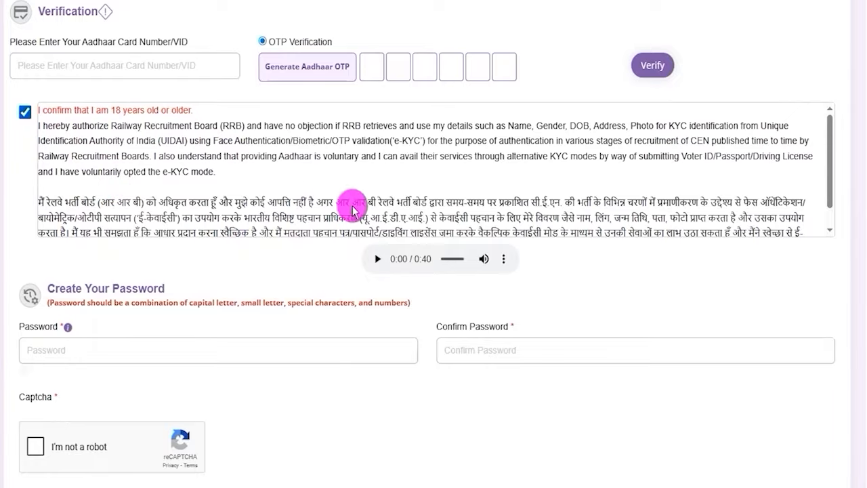
pyautogui.scroll(-2, 259, 273)
pyautogui.moveTo(40, 185); pyautogui.dragTo(153, 183)
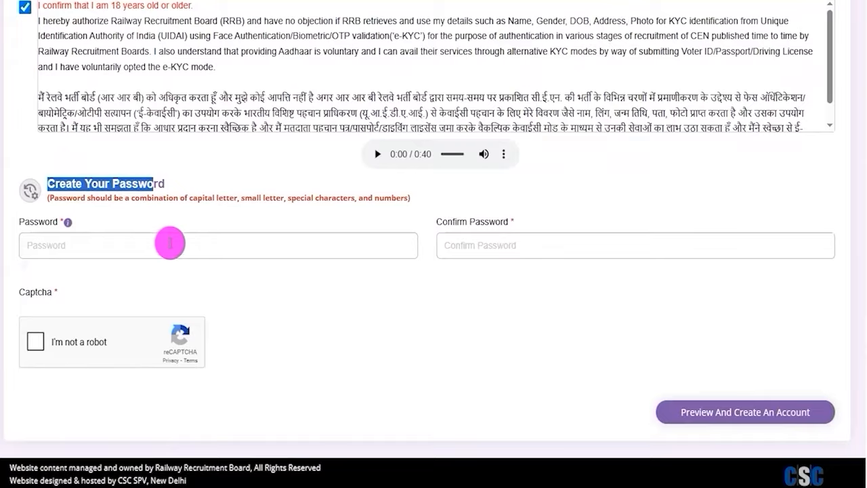
pyautogui.click(143, 245)
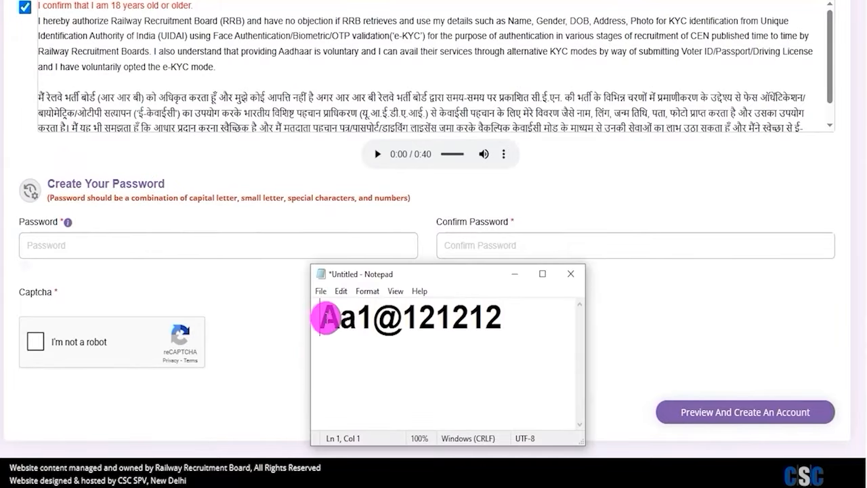
pyautogui.moveTo(325, 315); pyautogui.dragTo(507, 319)
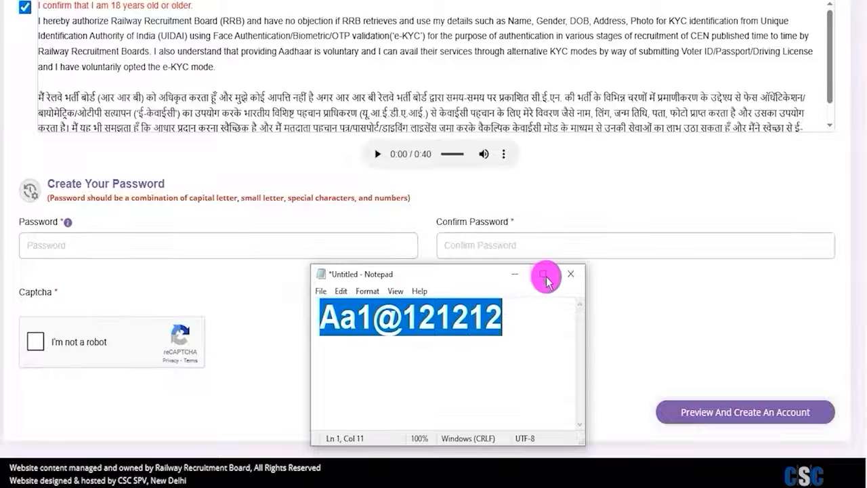
# Complete the I'm not a robot check, leaving Confirm Password empty, and point an arrow at Preview And Create An Account.
pyautogui.click(488, 245)
pyautogui.moveTo(444, 223); pyautogui.dragTo(499, 223)
pyautogui.click(475, 245)
pyautogui.click(36, 344)
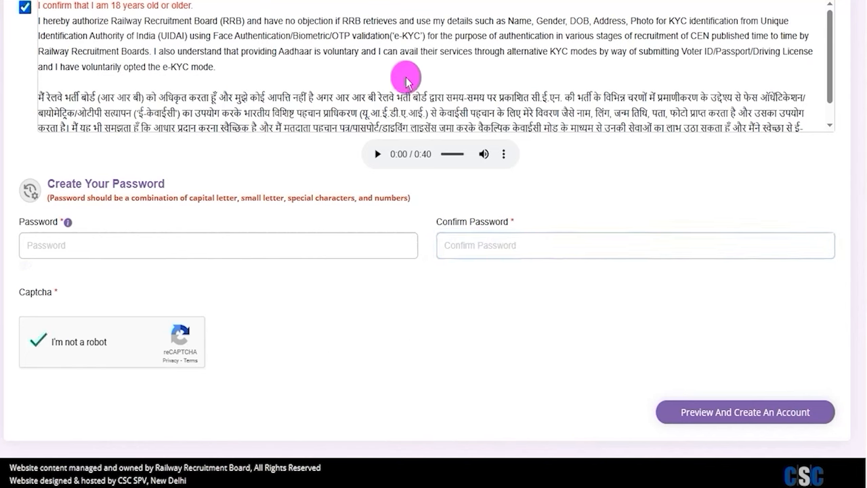
pyautogui.moveTo(381, 346); pyautogui.dragTo(652, 408)
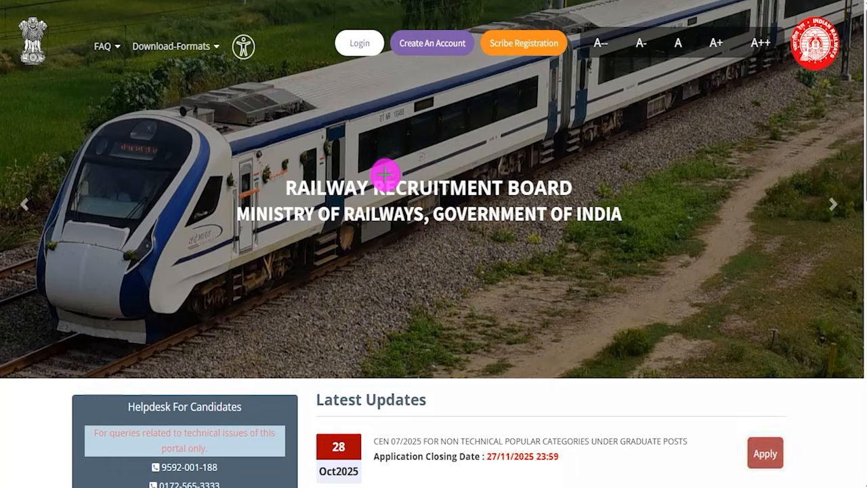
# Open the RRB login page, mark Login with Aadhaar and Login with RRB Account Credential with magenta ticks, and clear the marks.
pyautogui.click(360, 43)
pyautogui.moveTo(562, 272); pyautogui.dragTo(587, 241)
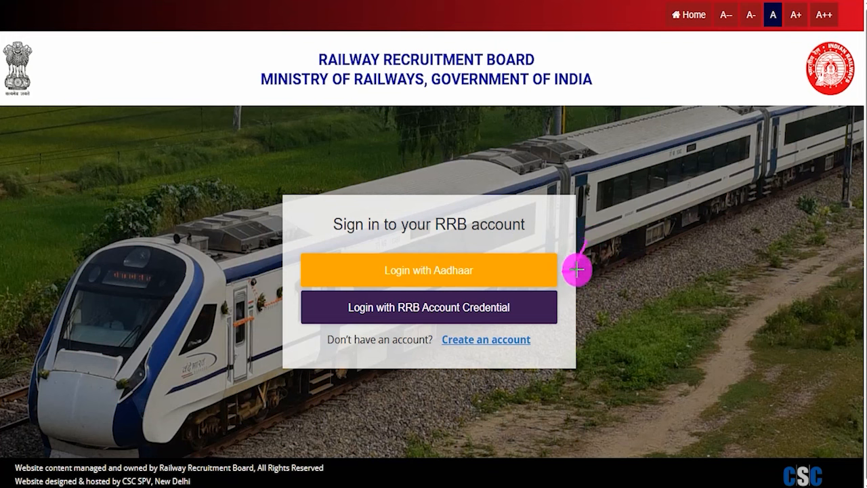
pyautogui.moveTo(561, 312); pyautogui.dragTo(586, 283)
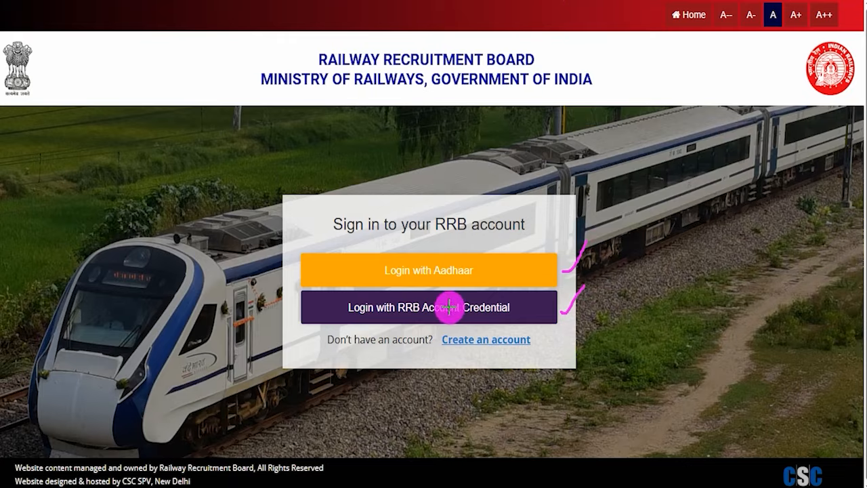
pyautogui.press('Escape')
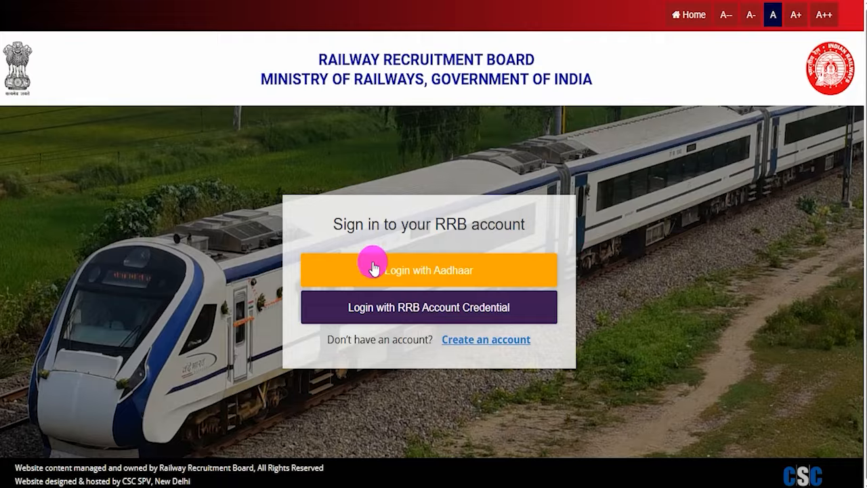
# Choose login with RRB account credentials, tick-mark the mobile/email, password and captcha fields, and draw an arrow toward Login.
pyautogui.click(457, 305)
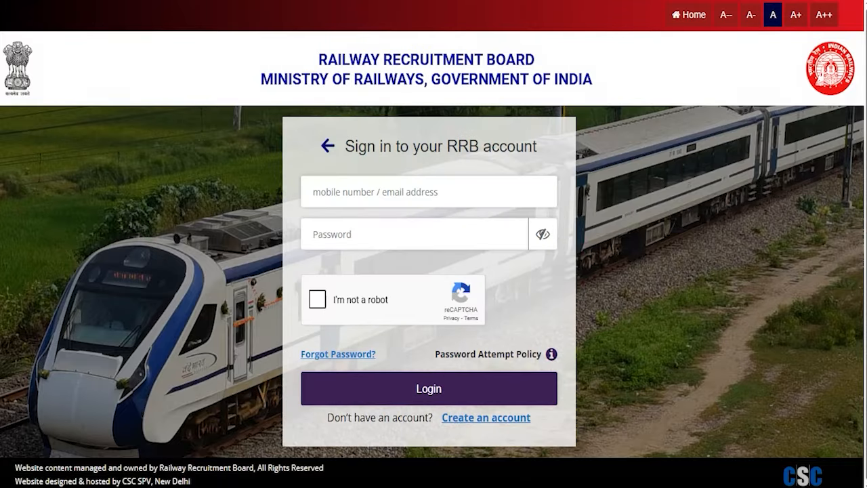
pyautogui.moveTo(438, 192); pyautogui.dragTo(469, 155)
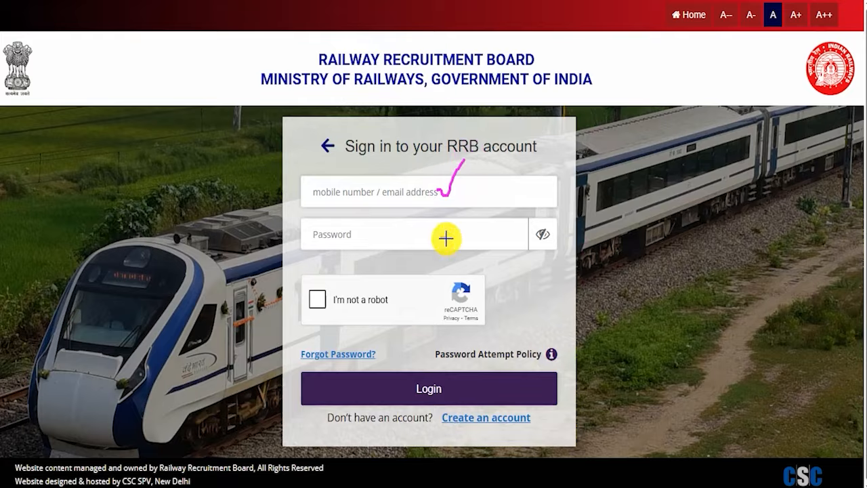
pyautogui.moveTo(444, 237); pyautogui.dragTo(467, 216)
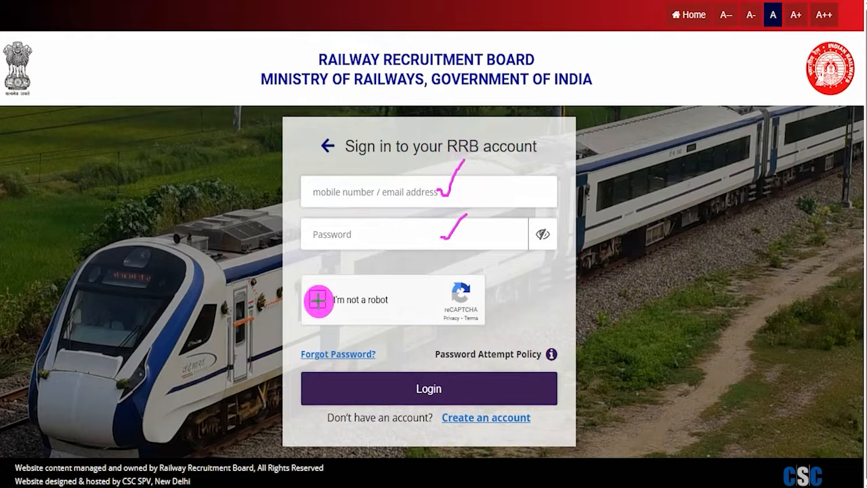
pyautogui.moveTo(318, 299); pyautogui.dragTo(357, 258)
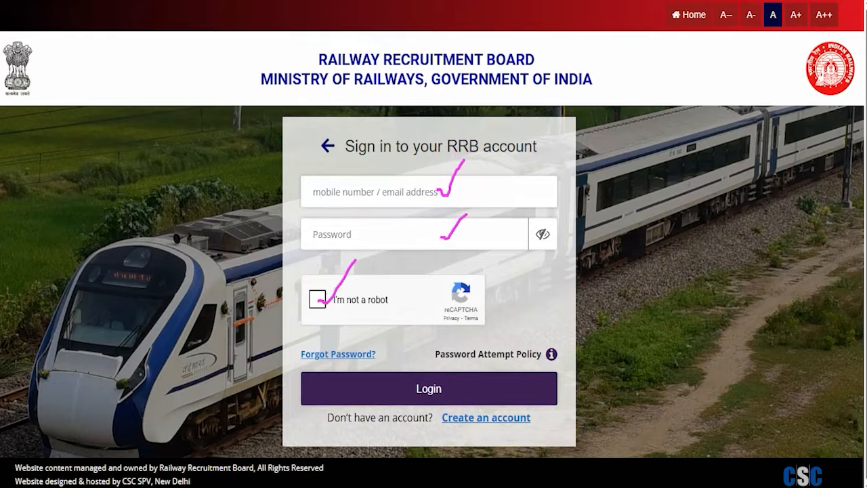
pyautogui.moveTo(677, 189); pyautogui.dragTo(507, 332)
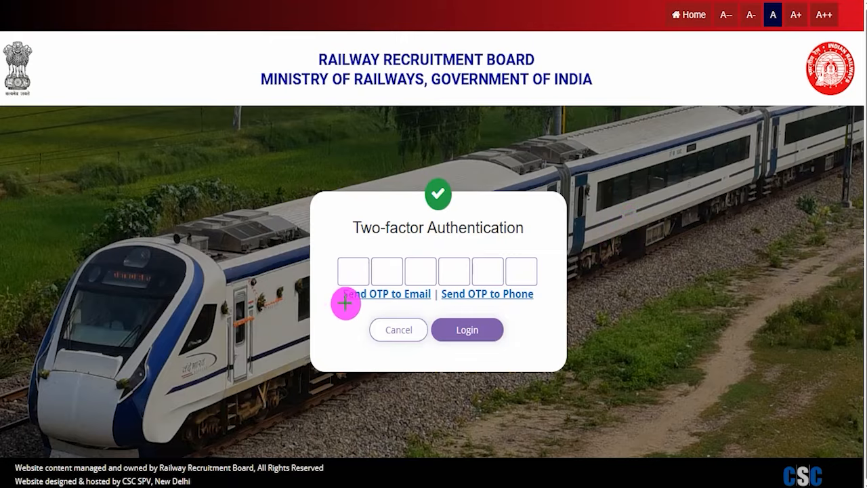
# Mark Send OTP to Email, Send OTP to Phone and the OTP boxes in Two-factor Authentication, and point an arrow at Login.
pyautogui.moveTo(329, 305); pyautogui.dragTo(342, 292)
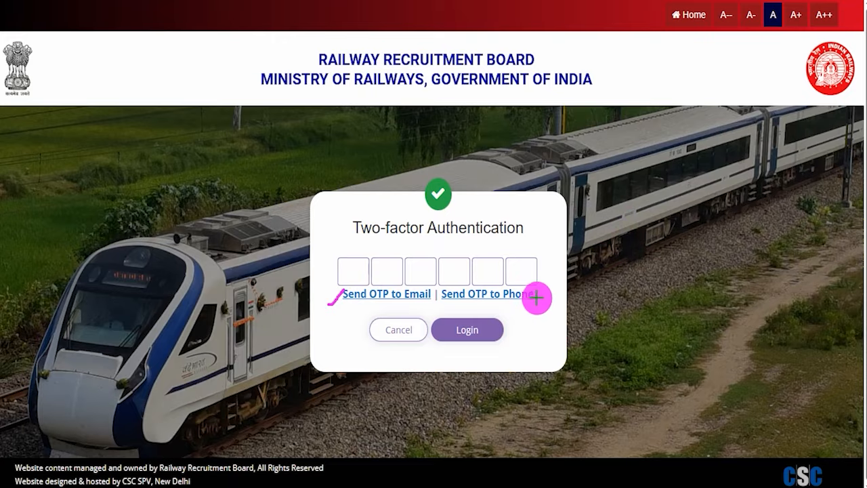
pyautogui.moveTo(536, 296); pyautogui.dragTo(548, 286)
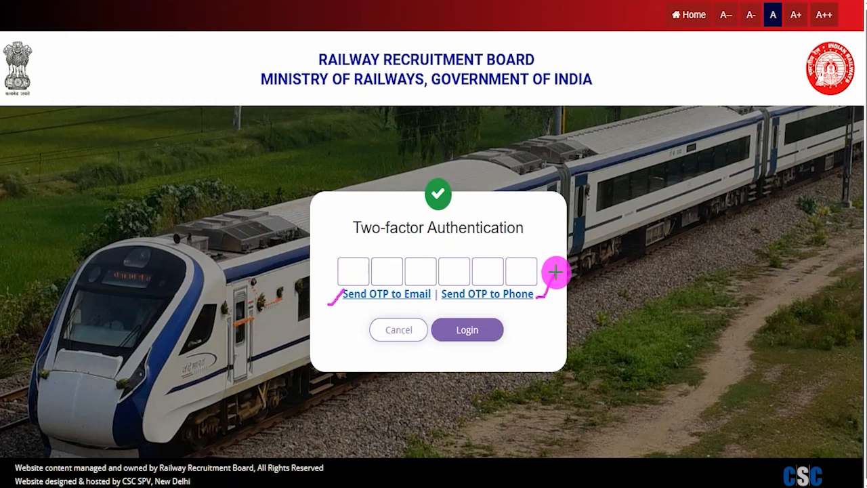
pyautogui.moveTo(353, 273); pyautogui.dragTo(370, 272)
pyautogui.moveTo(381, 272); pyautogui.dragTo(525, 272)
pyautogui.moveTo(774, 312); pyautogui.dragTo(524, 330)
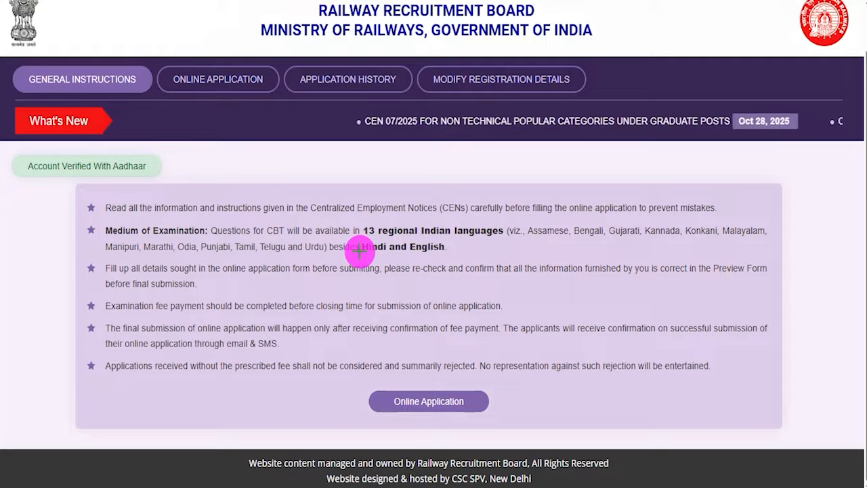
# Mark the first four general instructions with magenta ticks.
pyautogui.moveTo(336, 205); pyautogui.dragTo(363, 184)
pyautogui.moveTo(346, 243); pyautogui.dragTo(372, 218)
pyautogui.moveTo(341, 276); pyautogui.dragTo(359, 257)
pyautogui.moveTo(335, 296); pyautogui.dragTo(358, 273)
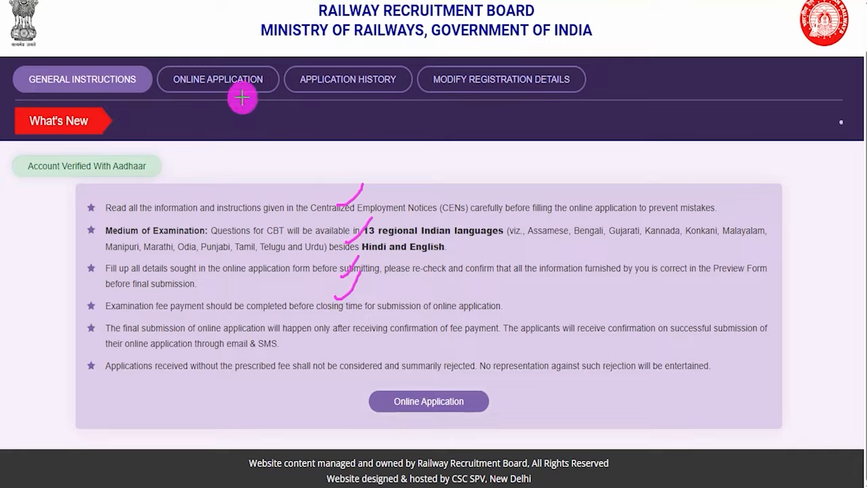
# Point an arrow at Online Application in the navigation, outline the matching button below the instructions, and open the Online Application page.
pyautogui.moveTo(160, 211); pyautogui.dragTo(215, 91)
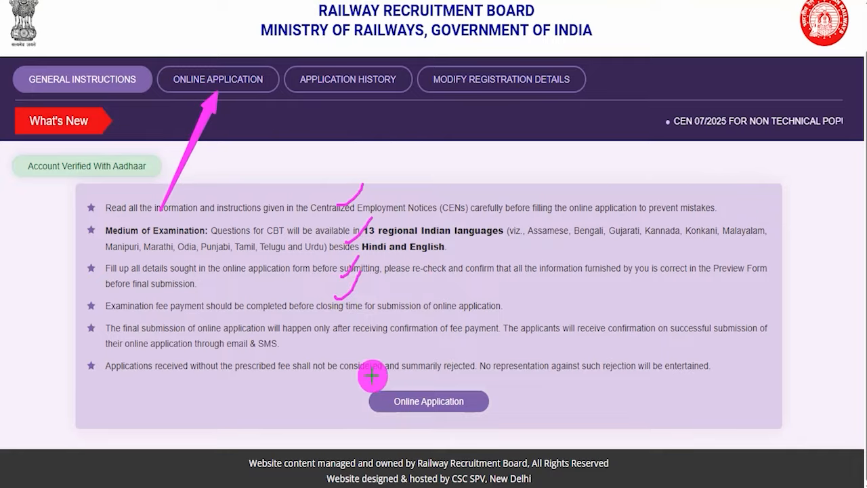
pyautogui.moveTo(354, 379)
pyautogui.mouseDown()
pyautogui.moveTo(499, 410)
pyautogui.moveTo(508, 425)
pyautogui.mouseUp()
pyautogui.click(429, 401)
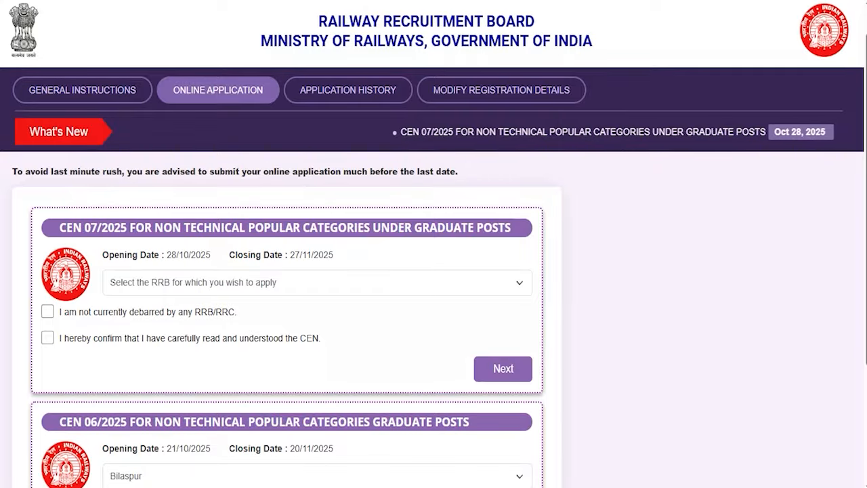
# For CEN 07/2025 Under Graduate Posts, set the RRB to Bilaspur, accept both declarations and proceed to the application form.
pyautogui.moveTo(25, 208)
pyautogui.mouseDown()
pyautogui.moveTo(345, 266)
pyautogui.moveTo(532, 283)
pyautogui.moveTo(553, 338)
pyautogui.moveTo(553, 398)
pyautogui.mouseUp()
pyautogui.press('Escape')
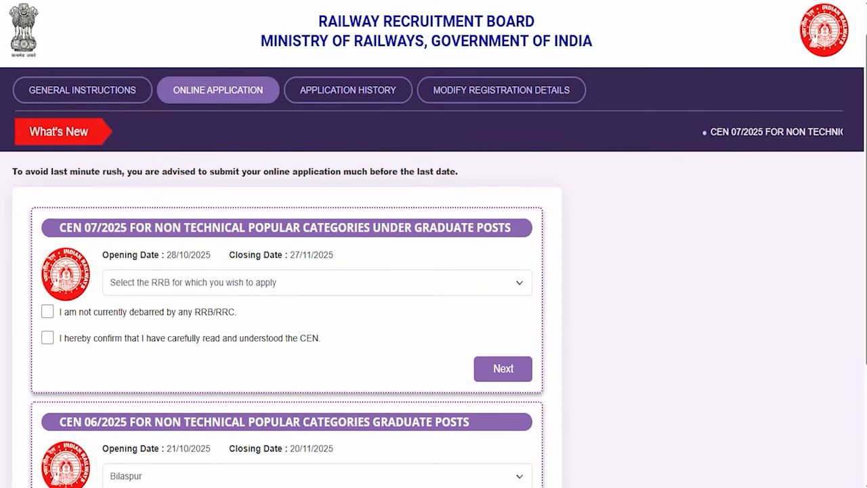
pyautogui.click(205, 282)
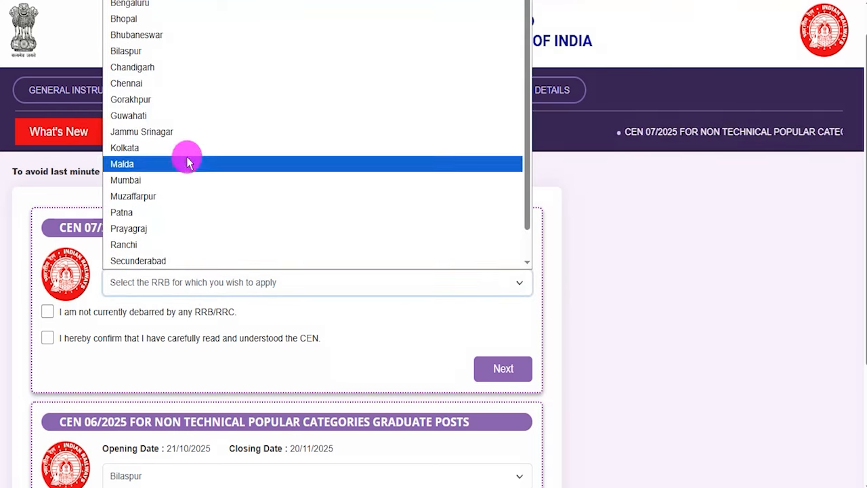
pyautogui.click(151, 51)
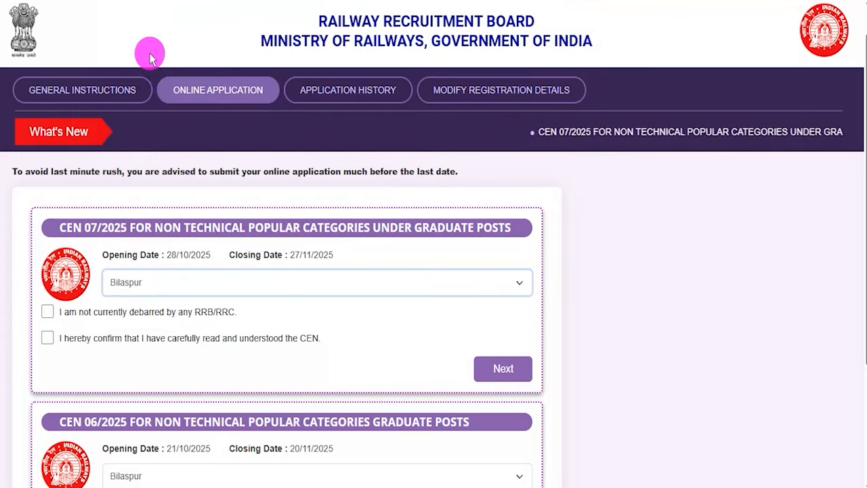
pyautogui.click(47, 311)
pyautogui.click(48, 338)
pyautogui.click(516, 359)
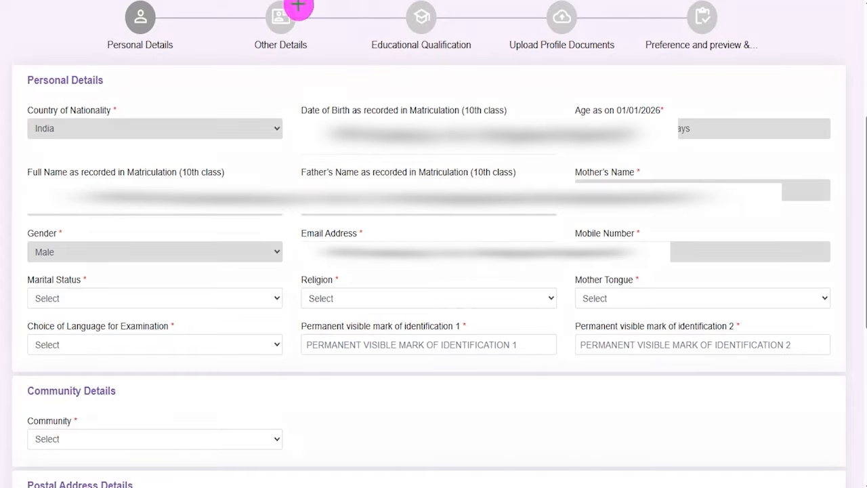
# Tick-mark the Personal Details heading and the age, full name, father's name and mother's name fields.
pyautogui.moveTo(115, 87); pyautogui.dragTo(154, 59)
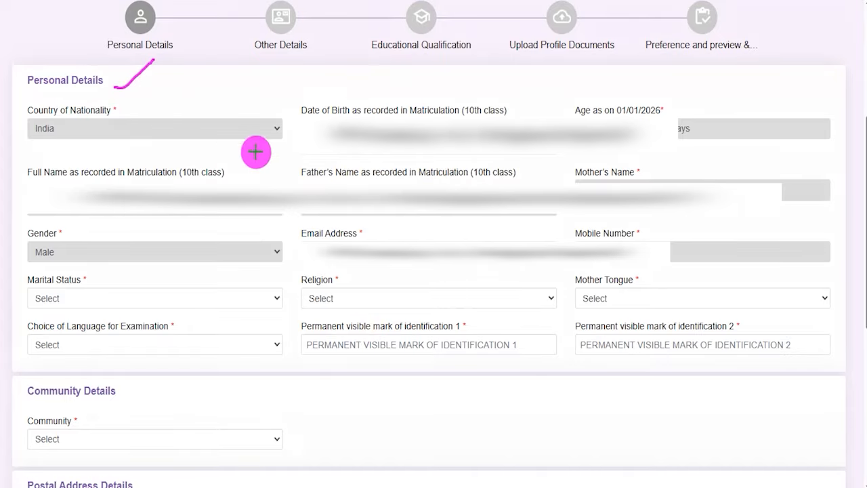
pyautogui.moveTo(680, 108); pyautogui.dragTo(700, 99)
pyautogui.moveTo(190, 181); pyautogui.dragTo(230, 146)
pyautogui.moveTo(391, 178); pyautogui.dragTo(451, 157)
pyautogui.moveTo(638, 173); pyautogui.dragTo(659, 156)
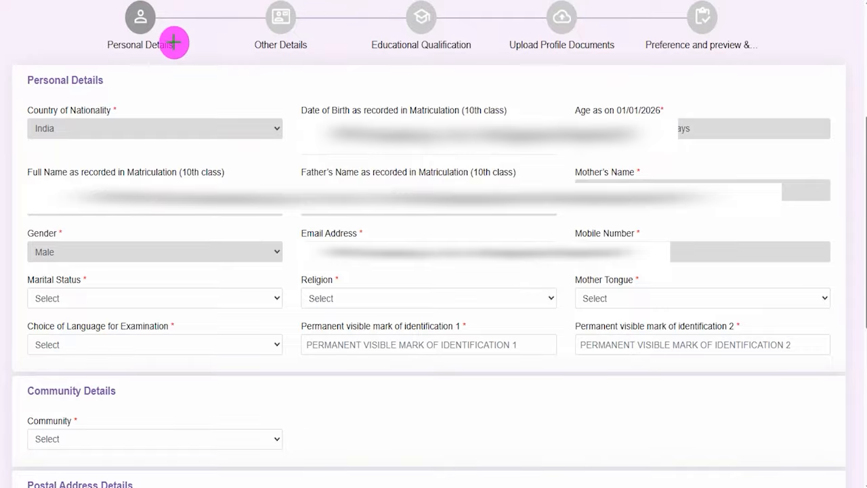
# Mark all five application stages from Personal Details to Preference and preview with ticks and underlines, and clear the annotations.
pyautogui.moveTo(175, 43); pyautogui.dragTo(201, 11)
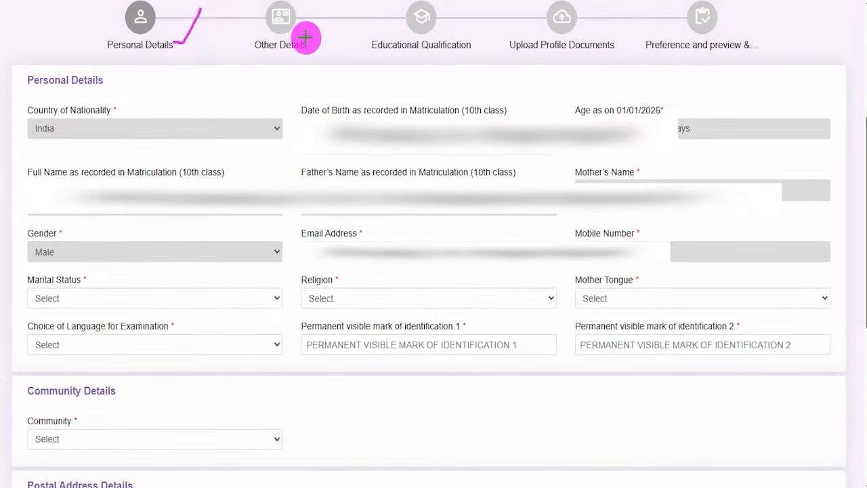
pyautogui.moveTo(306, 37); pyautogui.dragTo(338, 12)
pyautogui.moveTo(445, 32); pyautogui.dragTo(467, 12)
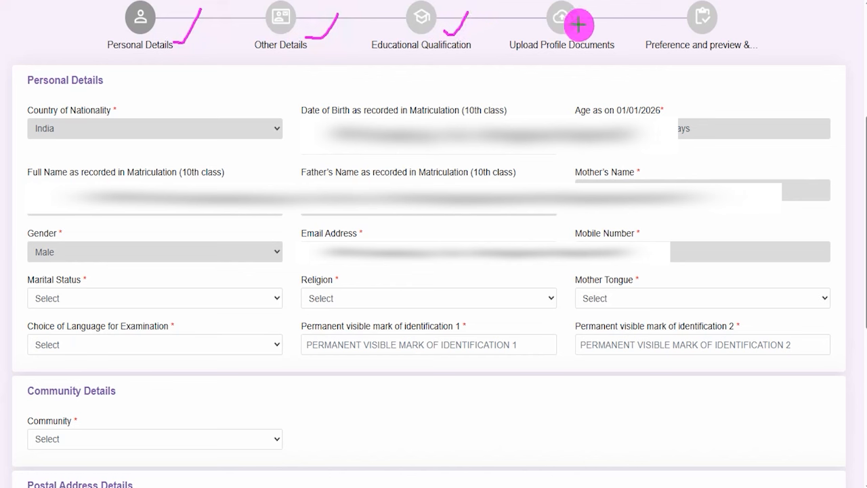
pyautogui.moveTo(580, 26); pyautogui.dragTo(609, 7)
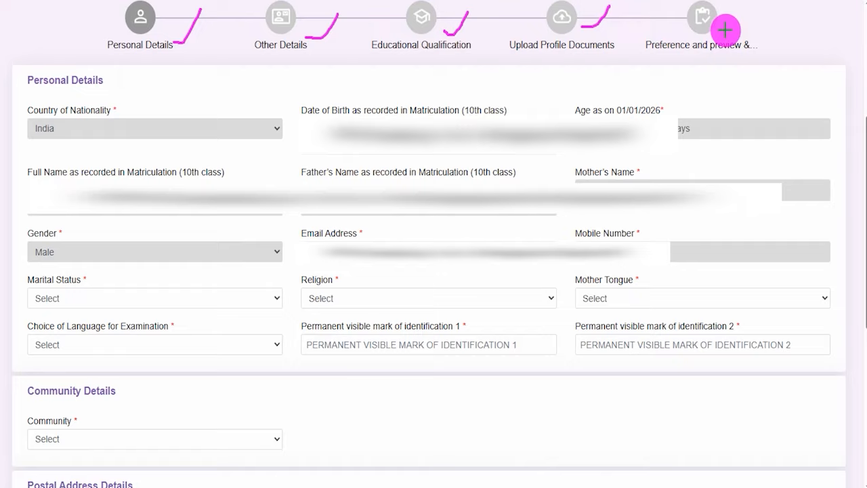
pyautogui.moveTo(724, 30); pyautogui.dragTo(751, 8)
pyautogui.moveTo(139, 57); pyautogui.dragTo(153, 56)
pyautogui.moveTo(269, 57); pyautogui.dragTo(297, 56)
pyautogui.moveTo(428, 51); pyautogui.dragTo(433, 50)
pyautogui.moveTo(540, 51); pyautogui.dragTo(567, 52)
pyautogui.moveTo(678, 57); pyautogui.dragTo(768, 59)
pyautogui.press('Escape')
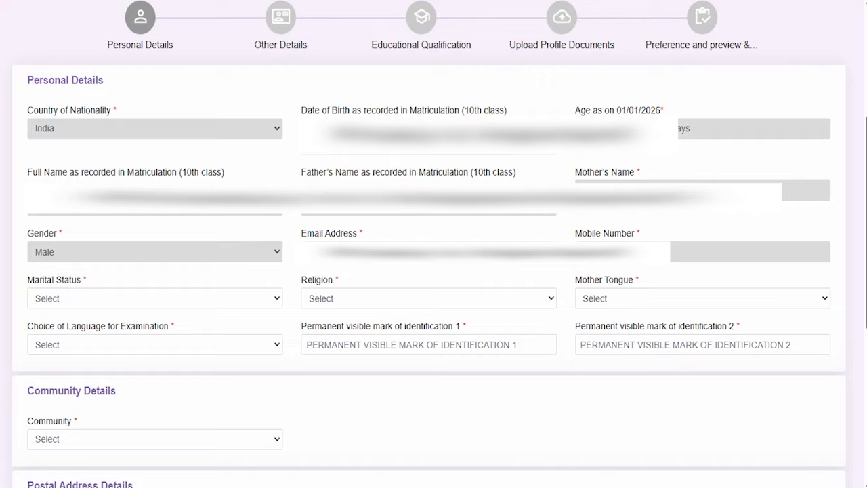
# Set marital status to Unmarried, religion to Hindu, mother tongue to Hindi and the examination language to Hindi.
pyautogui.click(115, 299)
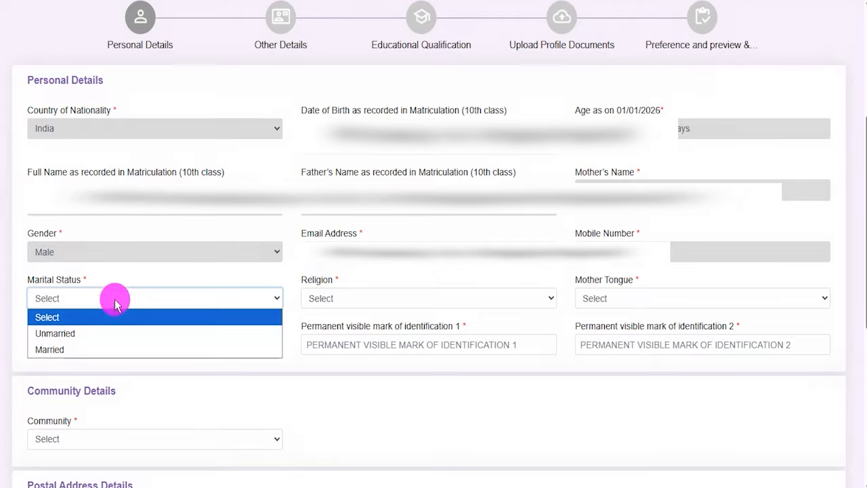
pyautogui.click(75, 333)
pyautogui.click(331, 302)
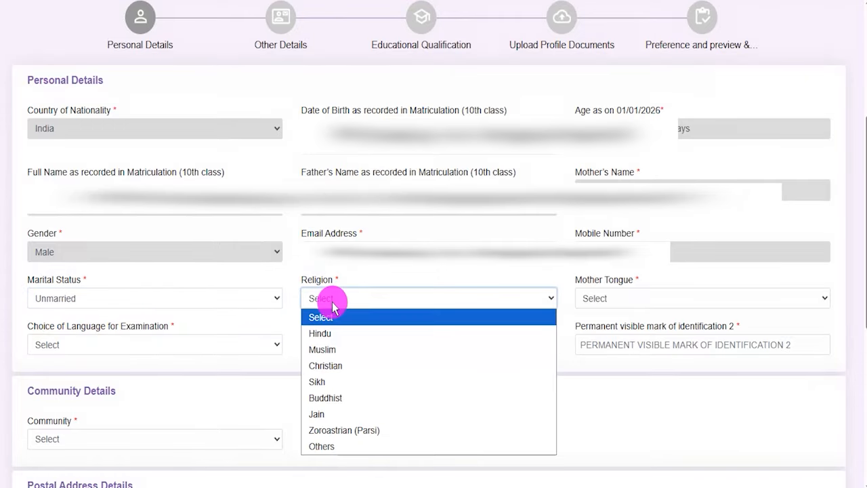
pyautogui.click(329, 332)
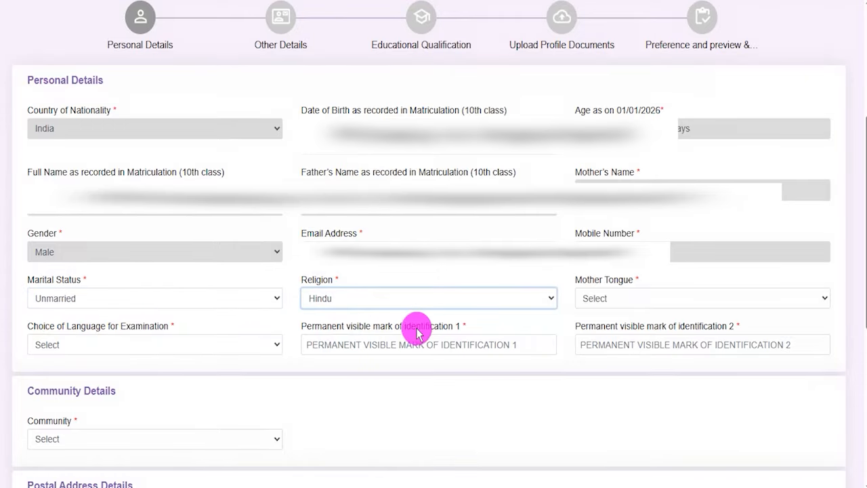
pyautogui.click(637, 296)
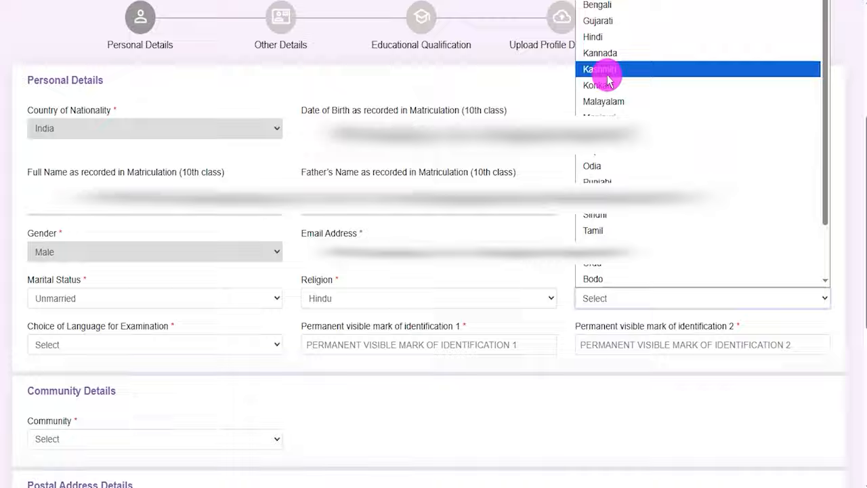
pyautogui.click(601, 37)
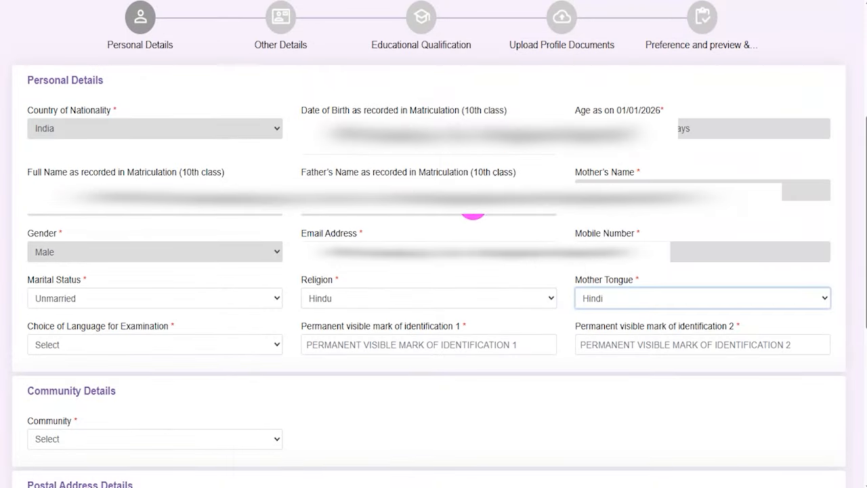
pyautogui.click(110, 347)
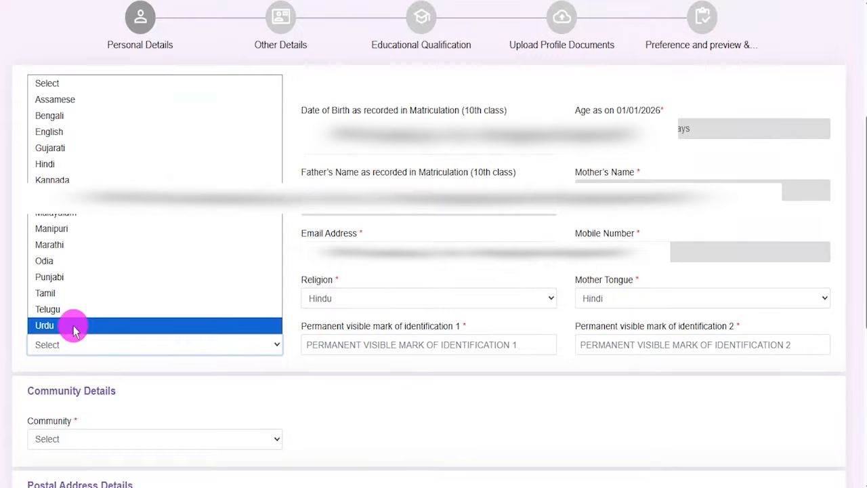
pyautogui.click(50, 163)
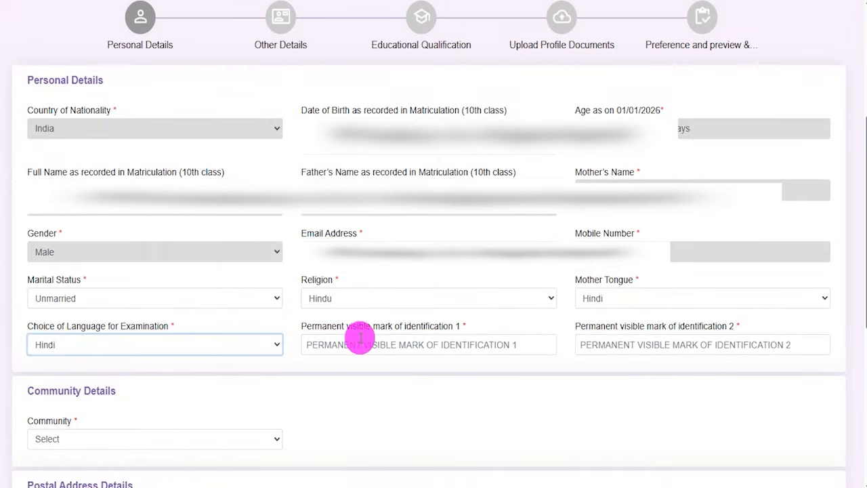
# Enter LEG and NECK as the first and second permanent visible marks of identification.
pyautogui.moveTo(321, 326); pyautogui.dragTo(431, 329)
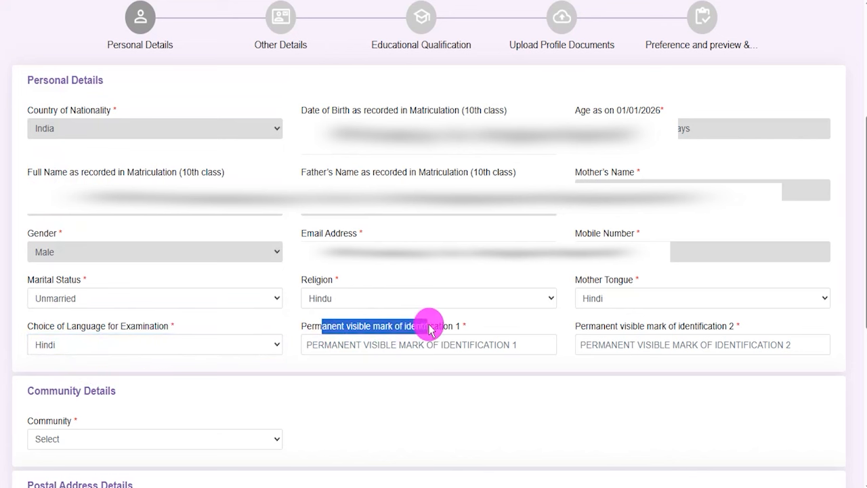
pyautogui.click(398, 345)
pyautogui.write('LEG')
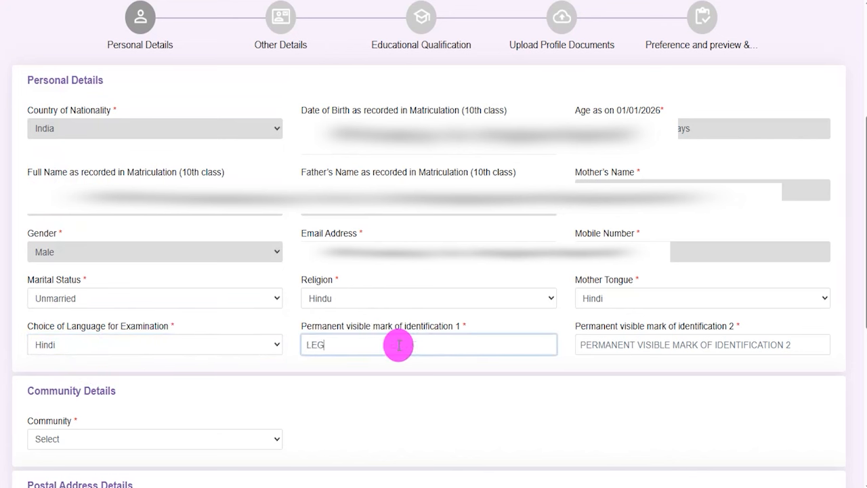
pyautogui.moveTo(579, 325); pyautogui.dragTo(687, 325)
pyautogui.click(640, 344)
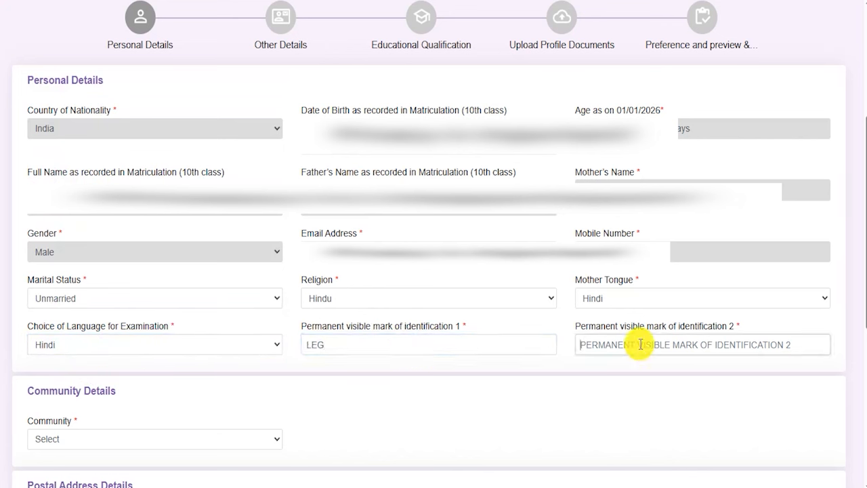
pyautogui.write('NECK')
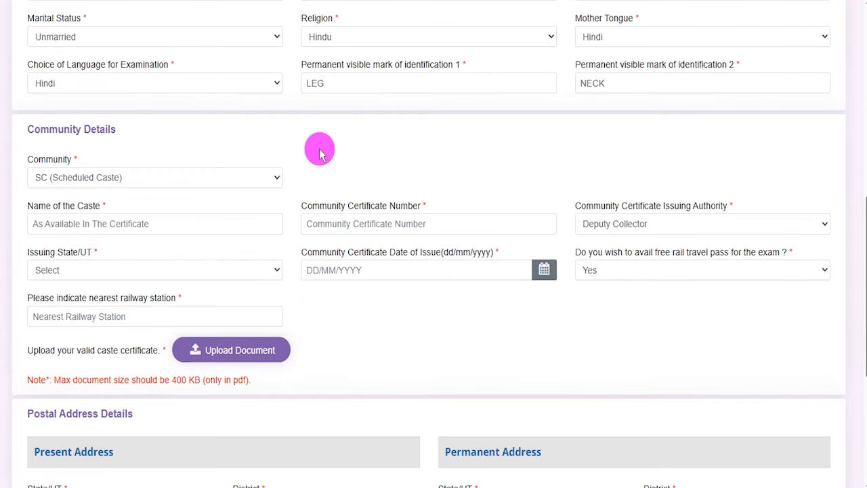
# Choose SC (Scheduled Caste) as the community and point out the caste name and community certificate number fields.
pyautogui.moveTo(51, 130); pyautogui.dragTo(105, 130)
pyautogui.click(91, 179)
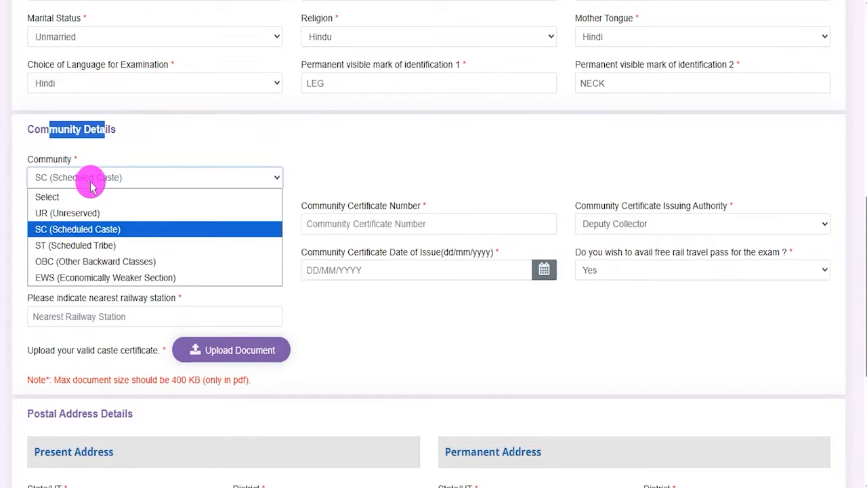
pyautogui.click(91, 229)
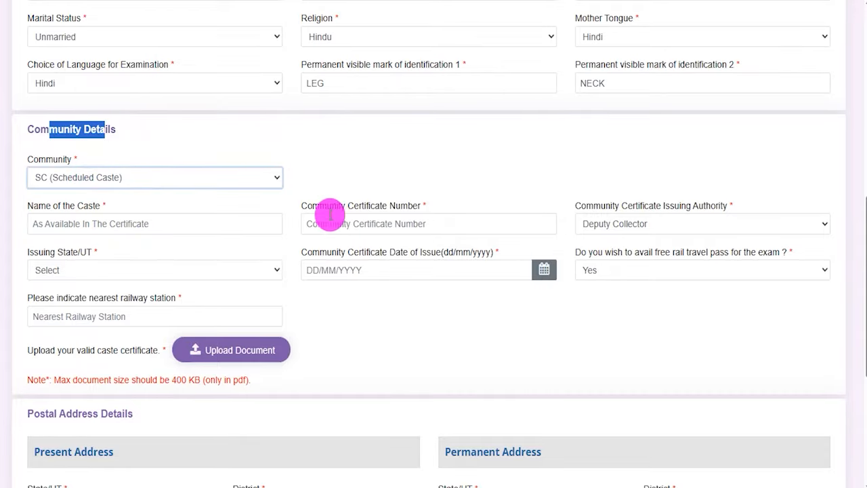
pyautogui.moveTo(34, 205); pyautogui.dragTo(103, 227)
pyautogui.click(103, 226)
pyautogui.moveTo(328, 203); pyautogui.dragTo(420, 212)
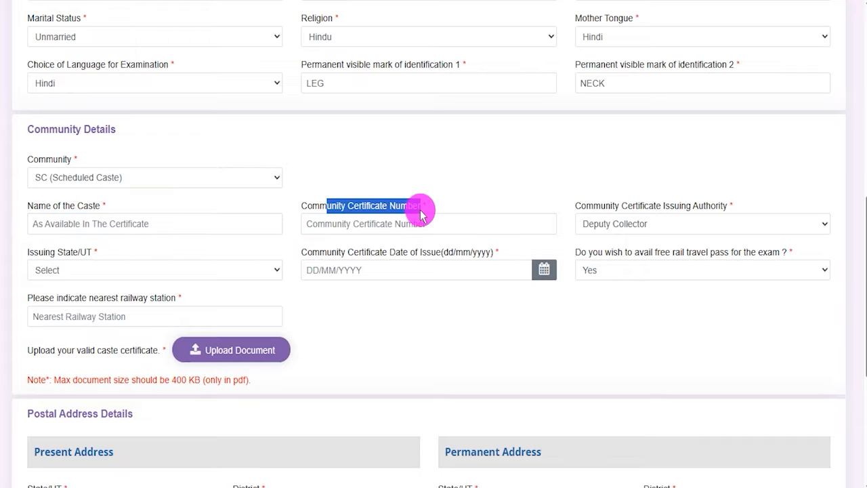
pyautogui.click(410, 223)
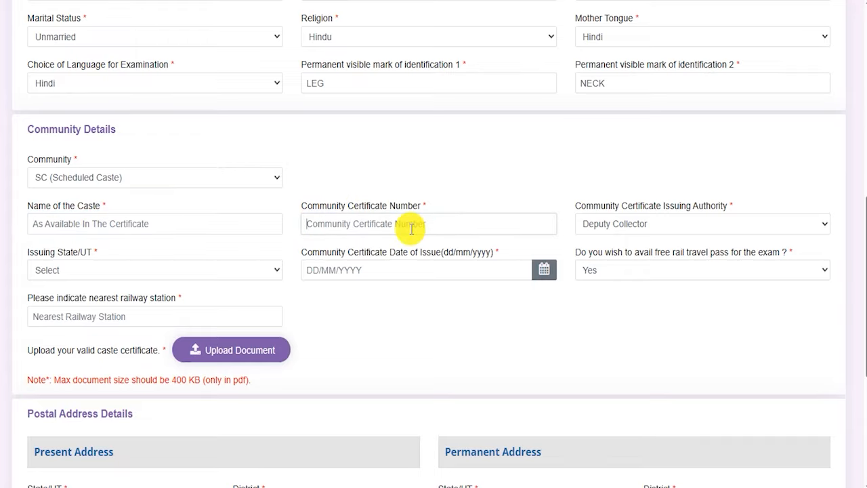
# Review the certificate issuing authority options, the issuing state field and the date of issue calendar without changing them.
pyautogui.click(700, 233)
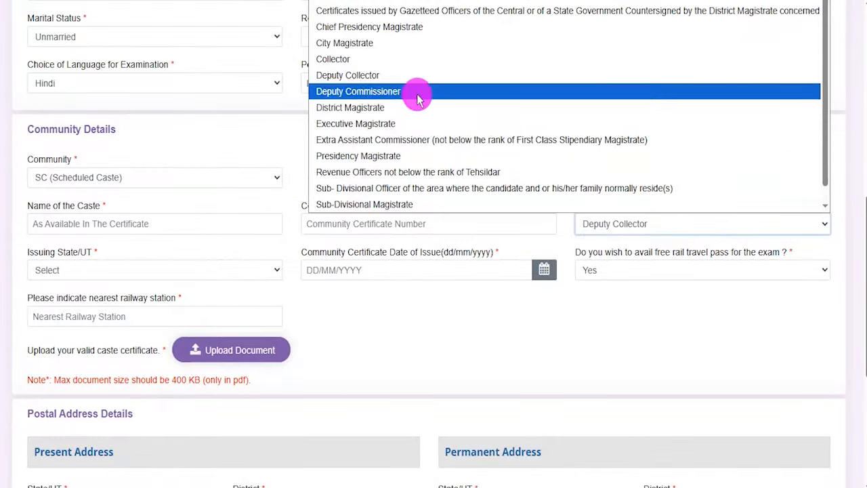
pyautogui.click(700, 321)
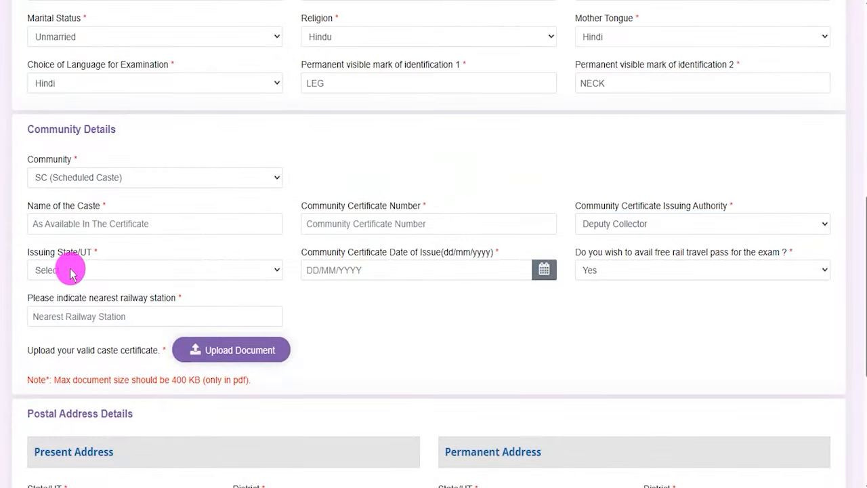
pyautogui.click(74, 271)
pyautogui.click(75, 270)
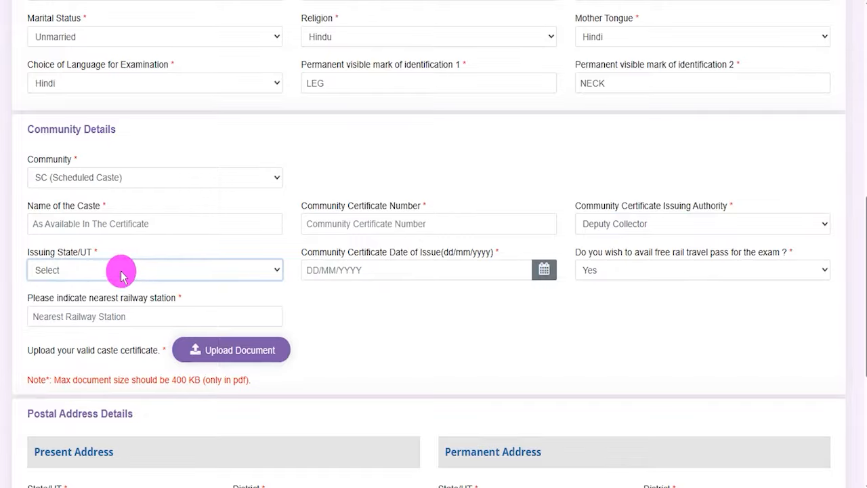
pyautogui.click(544, 271)
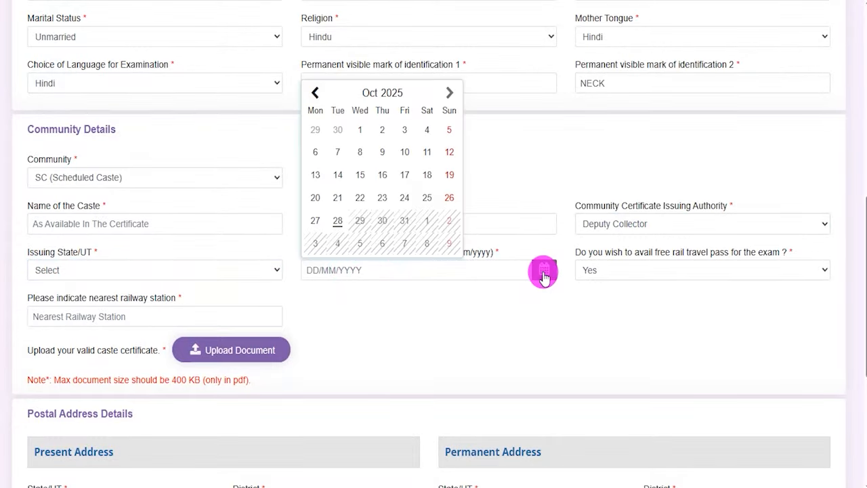
pyautogui.click(615, 321)
# Choose Yes for the free rail travel pass and point out the nearest railway station field.
pyautogui.click(634, 274)
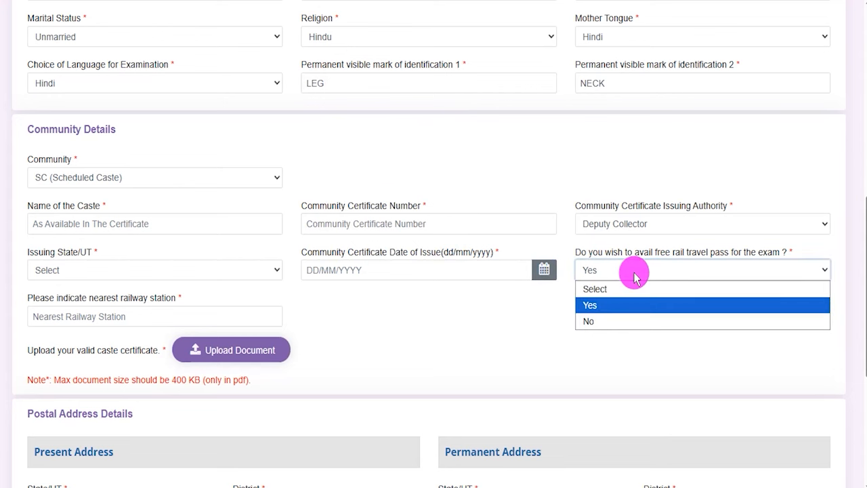
pyautogui.click(587, 304)
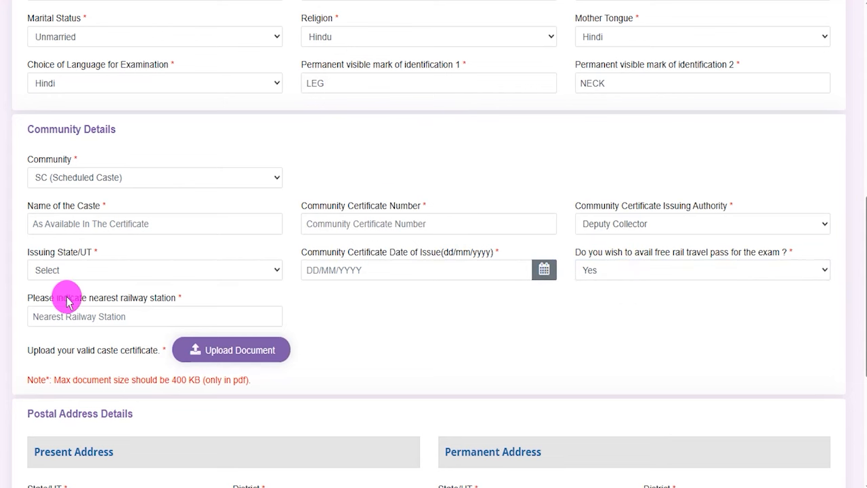
pyautogui.moveTo(27, 296); pyautogui.dragTo(132, 296)
pyautogui.click(113, 316)
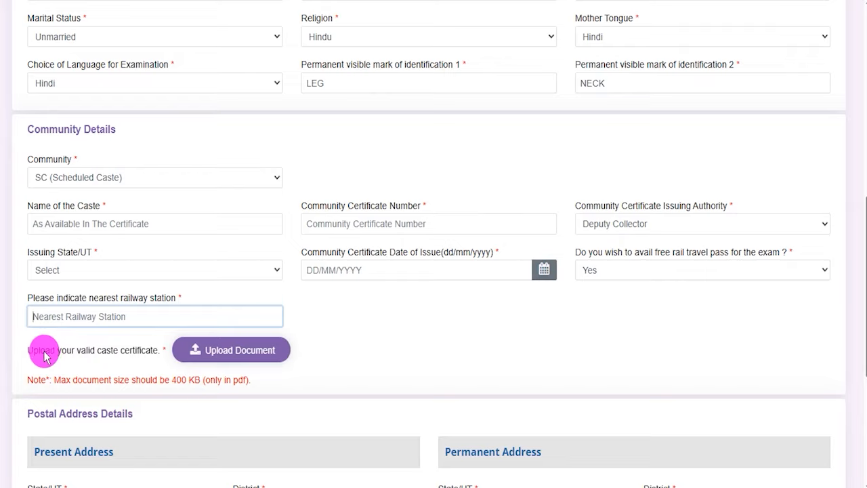
# Highlight the caste certificate upload label and its 400 KB PDF limit, and tick-mark Upload Document.
pyautogui.moveTo(38, 352); pyautogui.dragTo(123, 354)
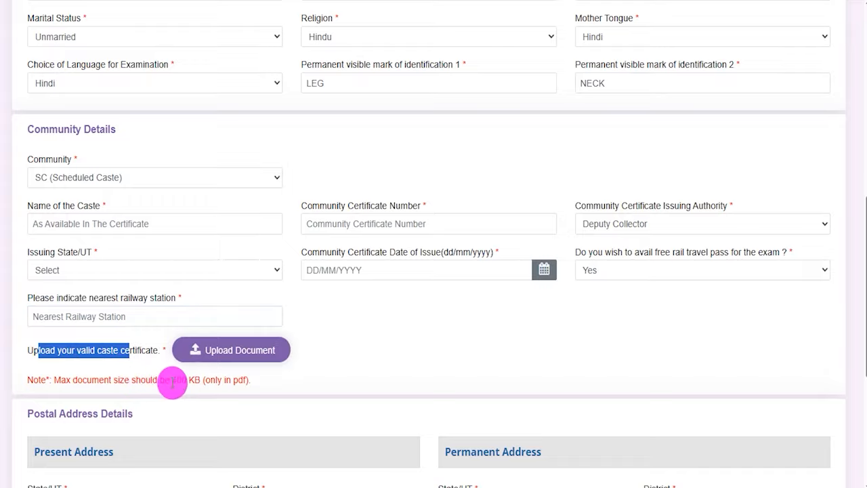
pyautogui.moveTo(172, 381); pyautogui.dragTo(186, 380)
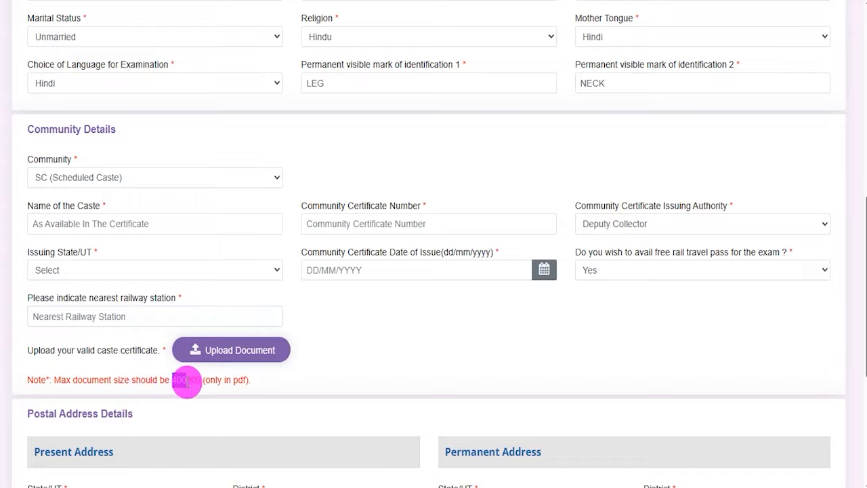
pyautogui.click(233, 380)
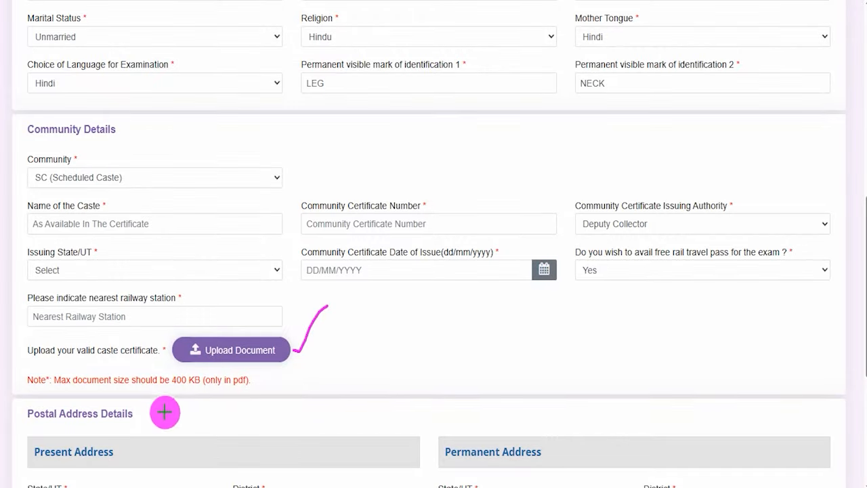
# Mark the present and permanent address details with ticks and underlines, and draw arrows pointing to Save and Next.
pyautogui.scroll(-4, 191, 195)
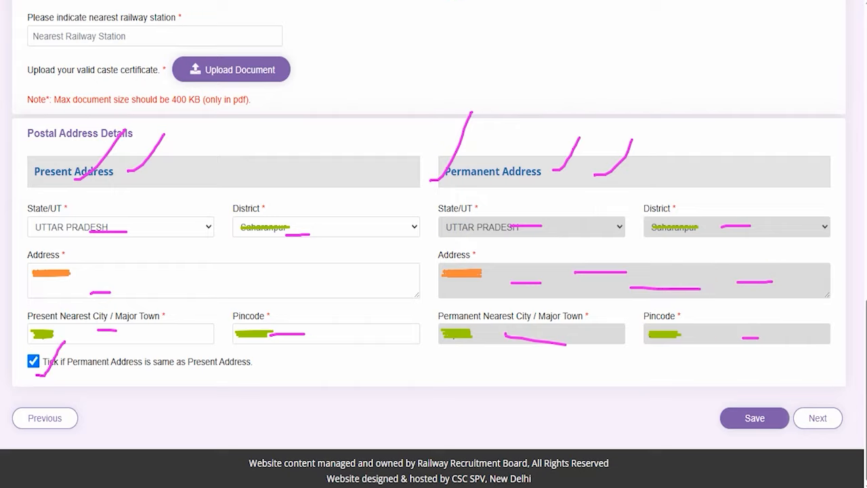
pyautogui.moveTo(455, 413); pyautogui.dragTo(707, 420)
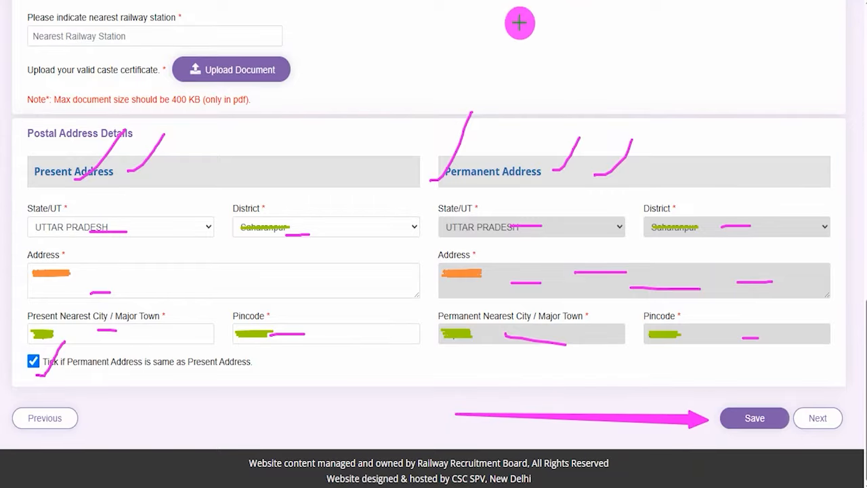
pyautogui.moveTo(836, 269); pyautogui.dragTo(832, 383)
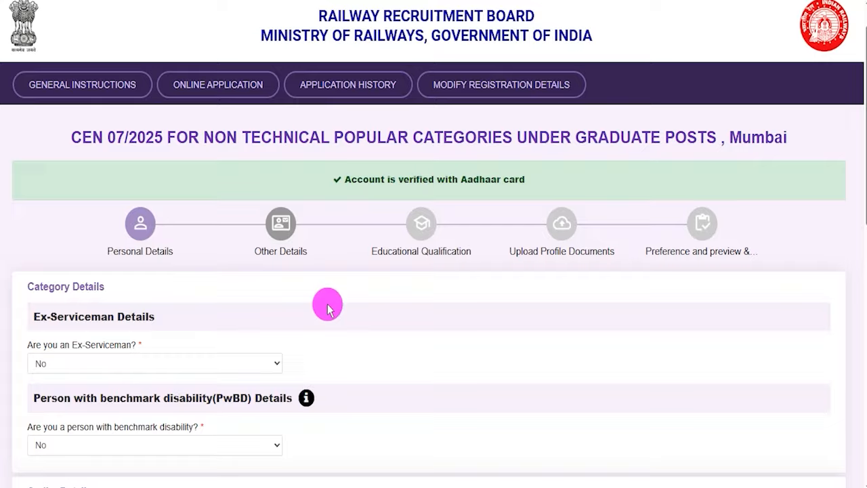
# Highlight the Ex-Serviceman Details heading and set the ex-serviceman answer to Yes.
pyautogui.moveTo(51, 317); pyautogui.dragTo(132, 316)
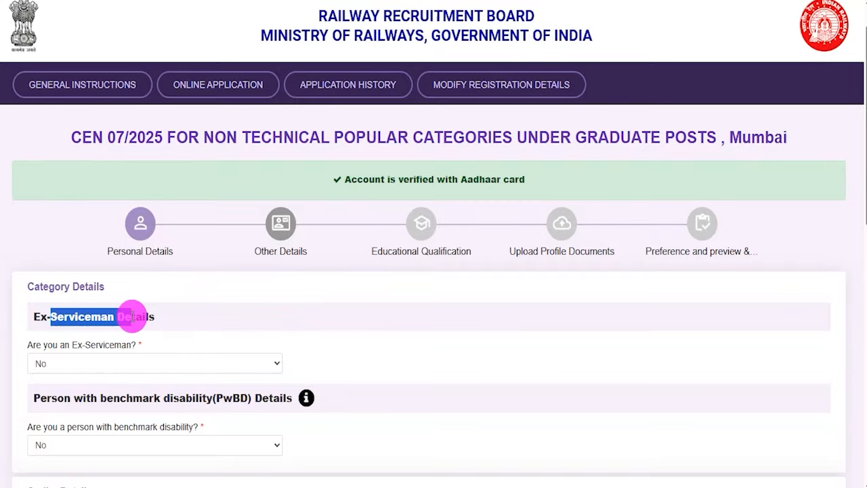
pyautogui.click(118, 364)
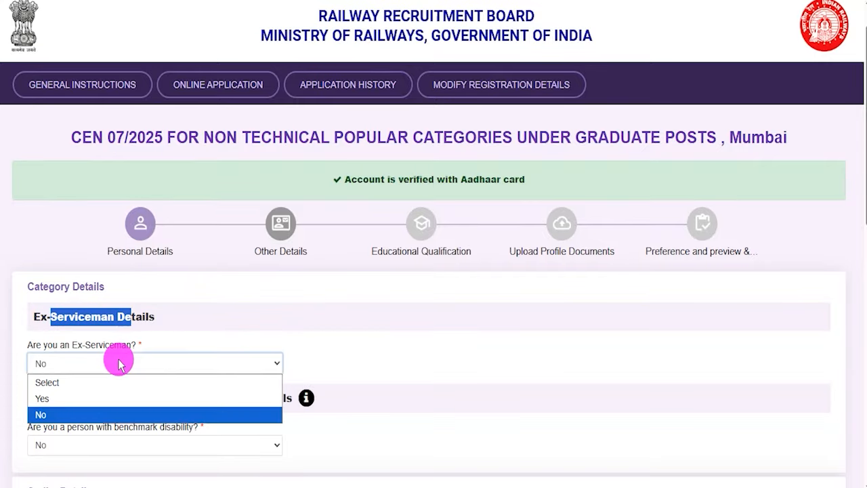
pyautogui.click(71, 396)
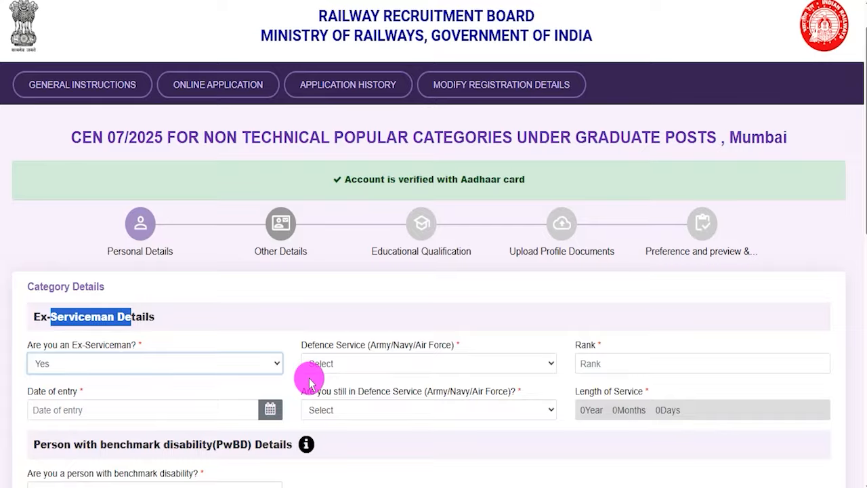
# Go through the ex-serviceman fields: defence service options, rank, date of entry, still in service, and length of service.
pyautogui.click(436, 364)
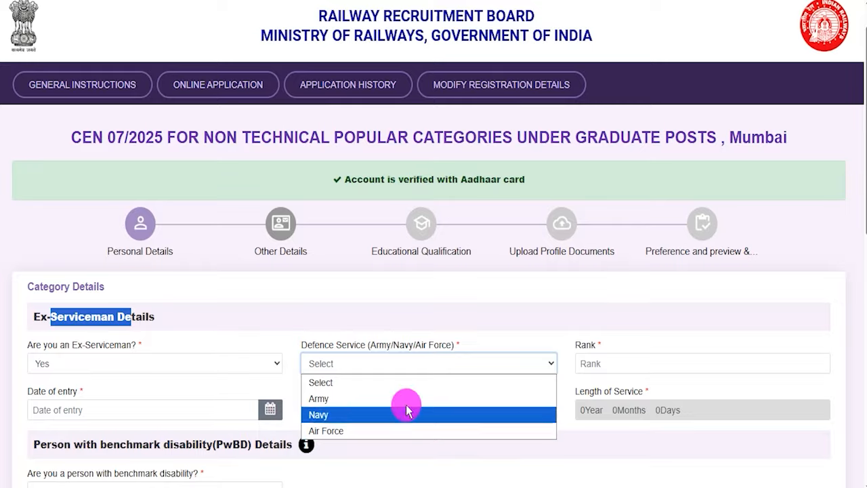
pyautogui.click(589, 361)
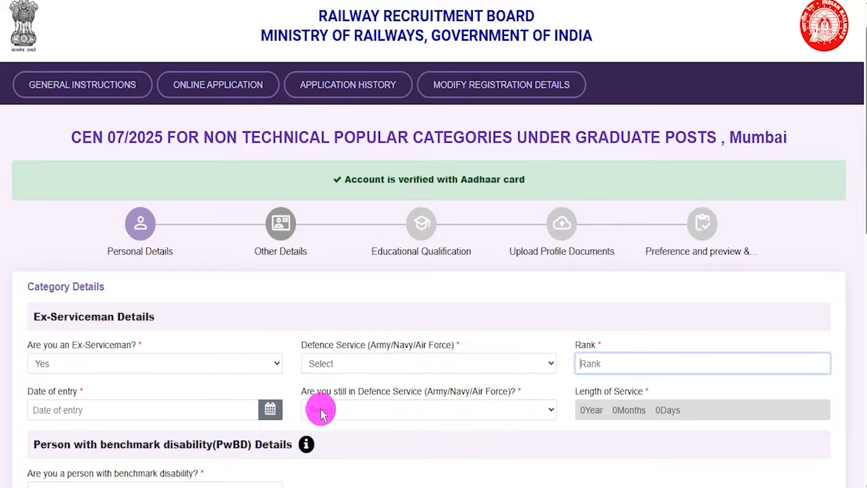
pyautogui.click(270, 411)
pyautogui.click(420, 436)
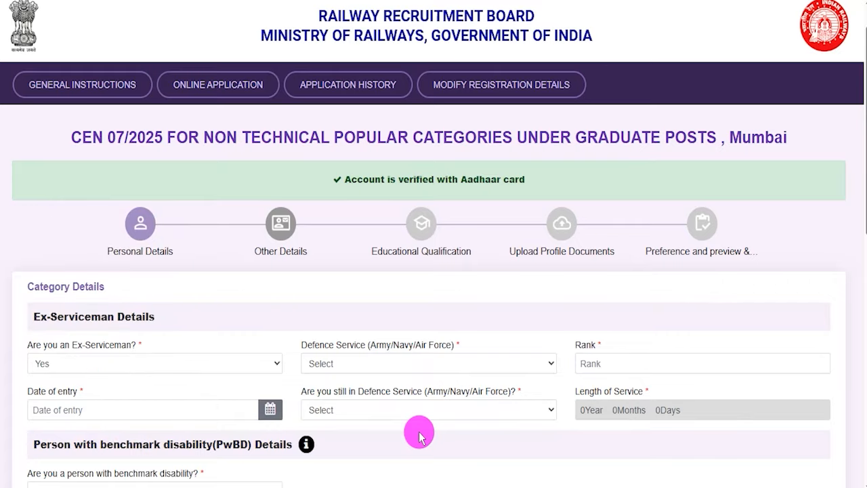
pyautogui.click(508, 410)
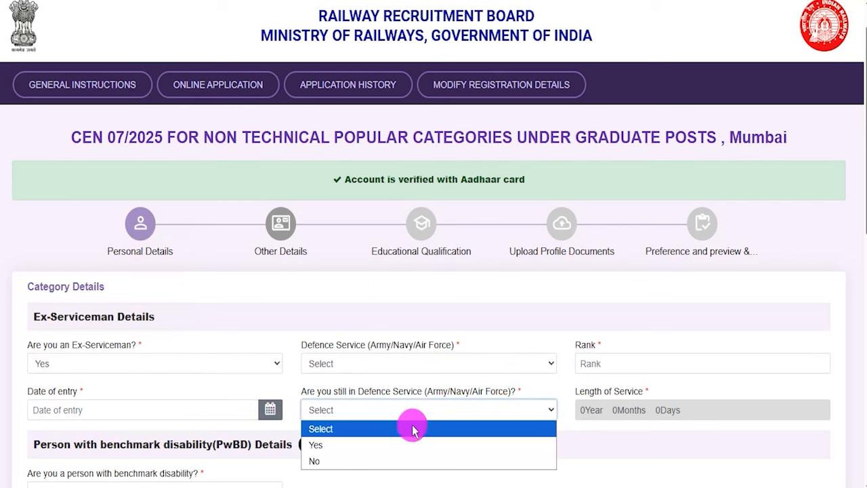
pyautogui.click(606, 437)
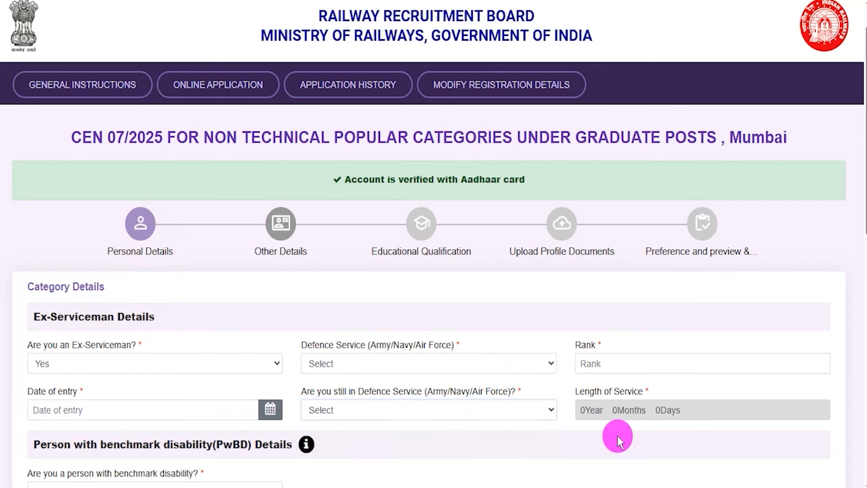
pyautogui.moveTo(587, 395); pyautogui.dragTo(640, 410)
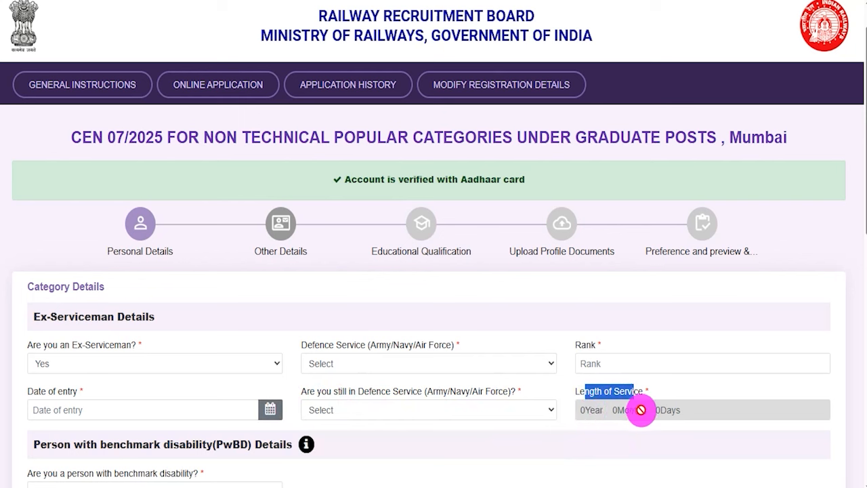
# Set the ex-serviceman answer to No.
pyautogui.click(113, 366)
pyautogui.click(72, 409)
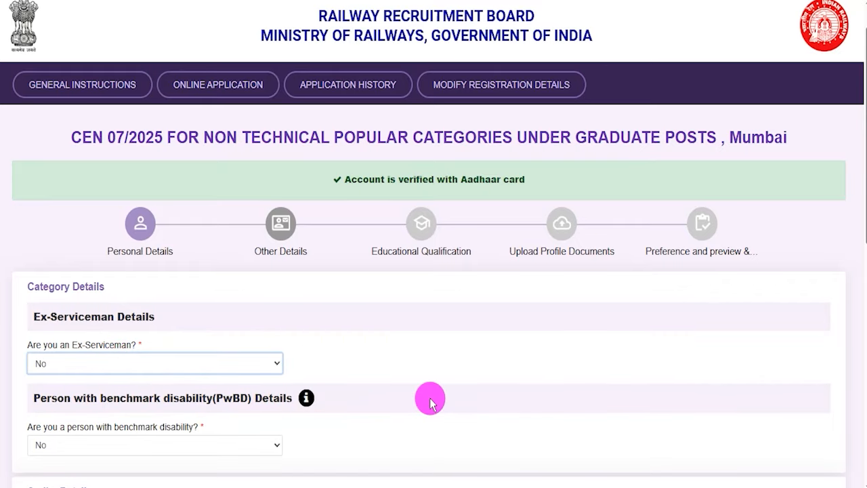
pyautogui.click(401, 369)
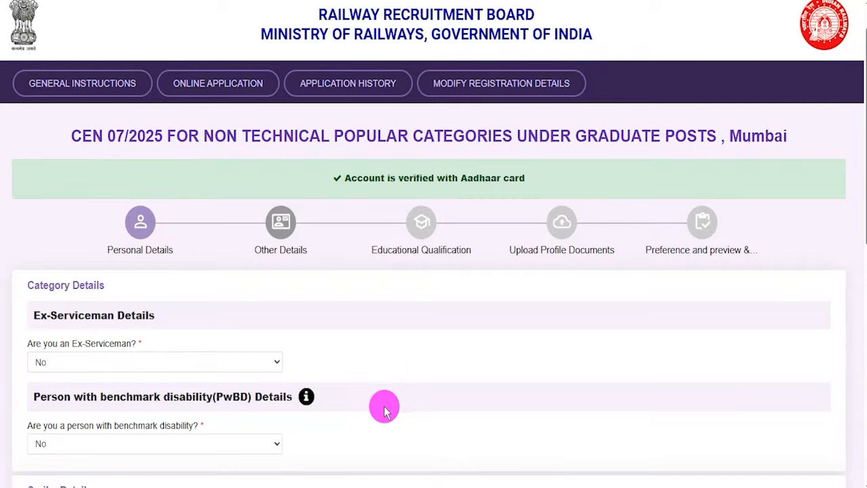
# Highlight PwBD in the disability section heading and set the benchmark disability answer to Yes.
pyautogui.scroll(-3, 383, 411)
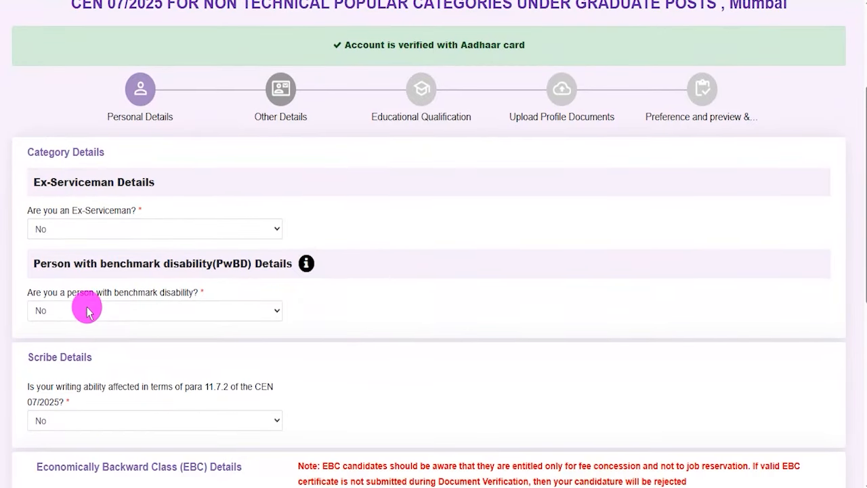
pyautogui.moveTo(216, 264); pyautogui.dragTo(254, 263)
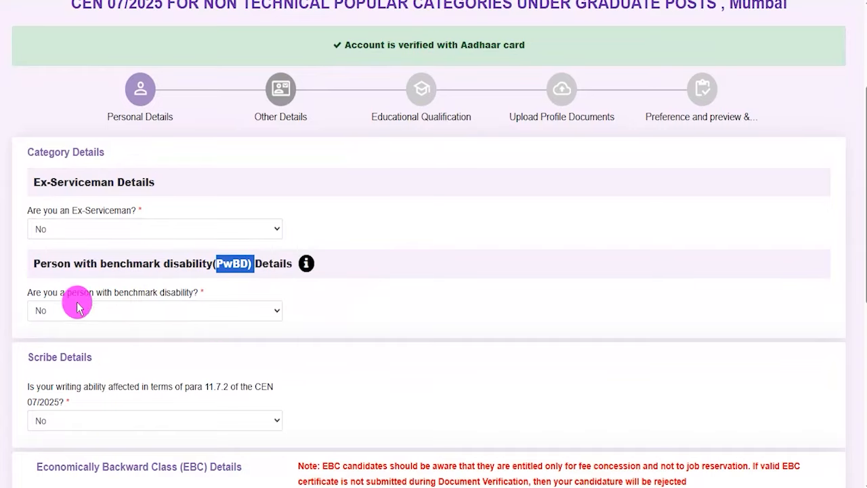
pyautogui.click(76, 308)
pyautogui.click(64, 344)
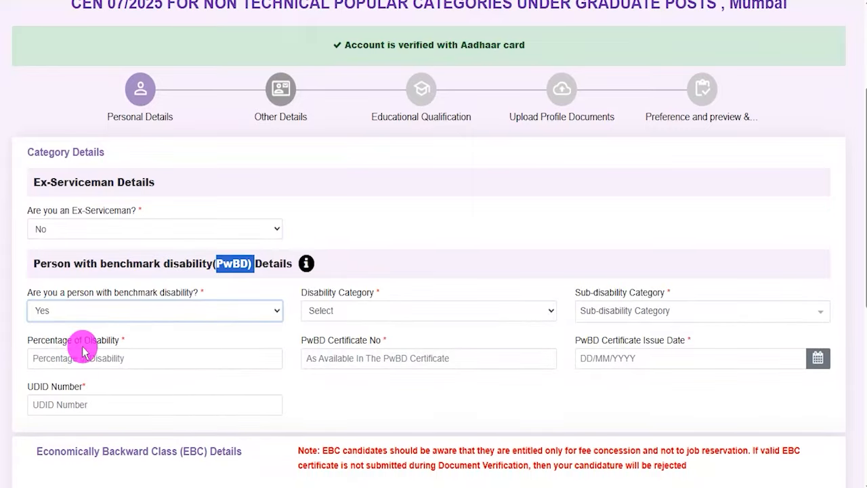
# Go through the PwBD fields: disability category, sub-category, percentage, certificate number, issue date, and UDID number.
pyautogui.click(358, 313)
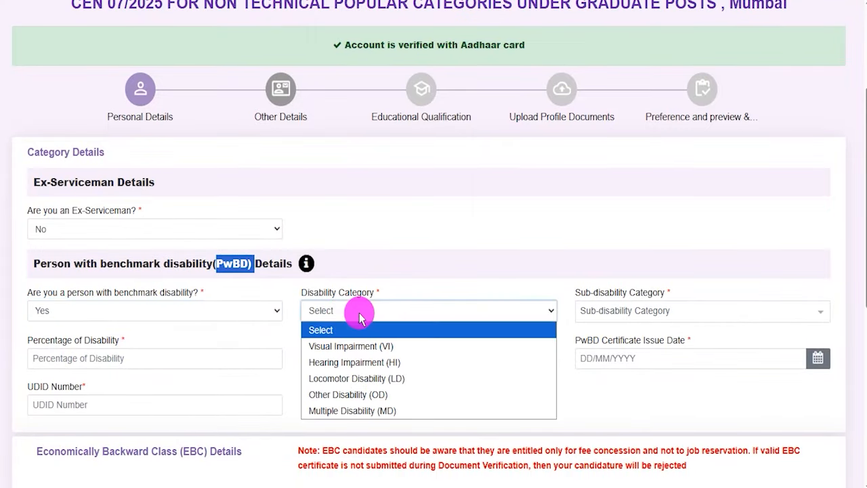
pyautogui.click(636, 314)
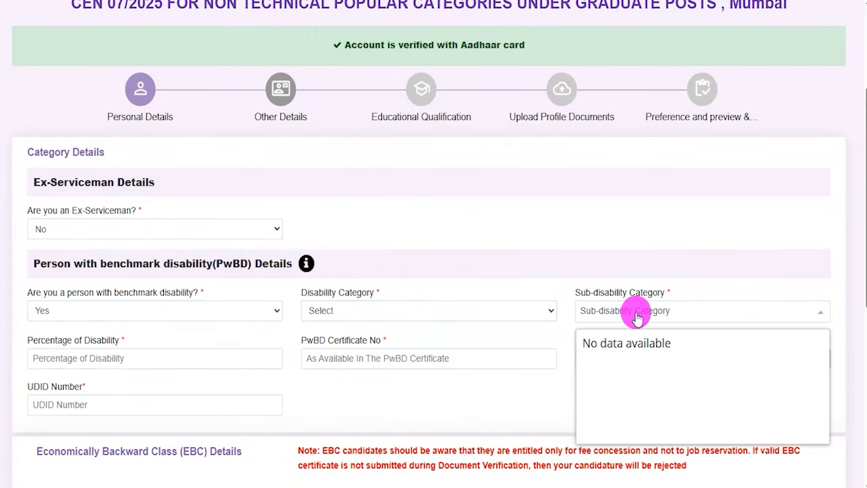
pyautogui.click(128, 357)
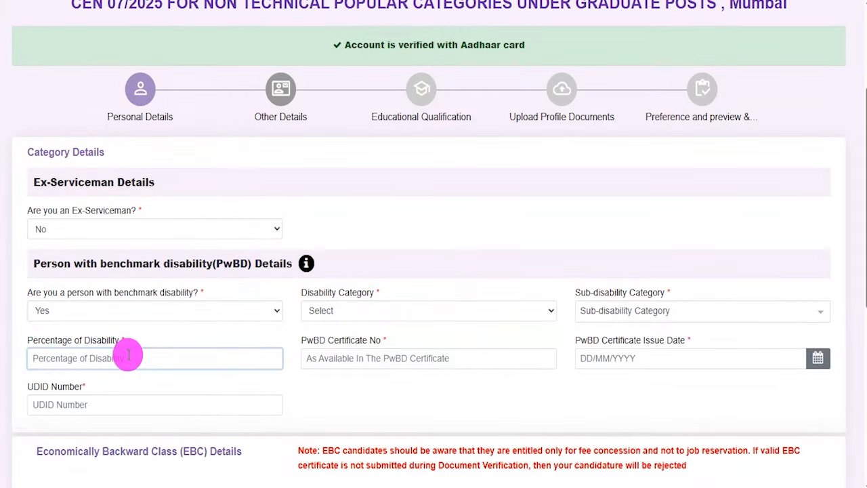
pyautogui.moveTo(301, 340); pyautogui.dragTo(359, 343)
pyautogui.click(376, 359)
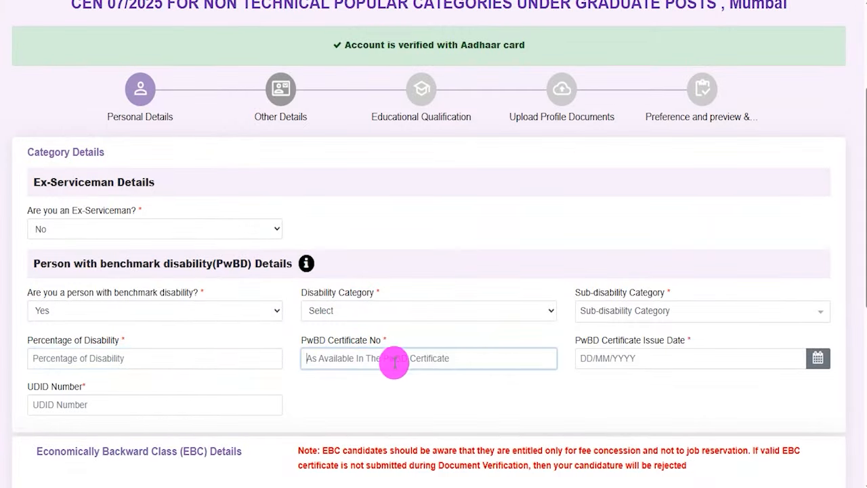
pyautogui.click(817, 358)
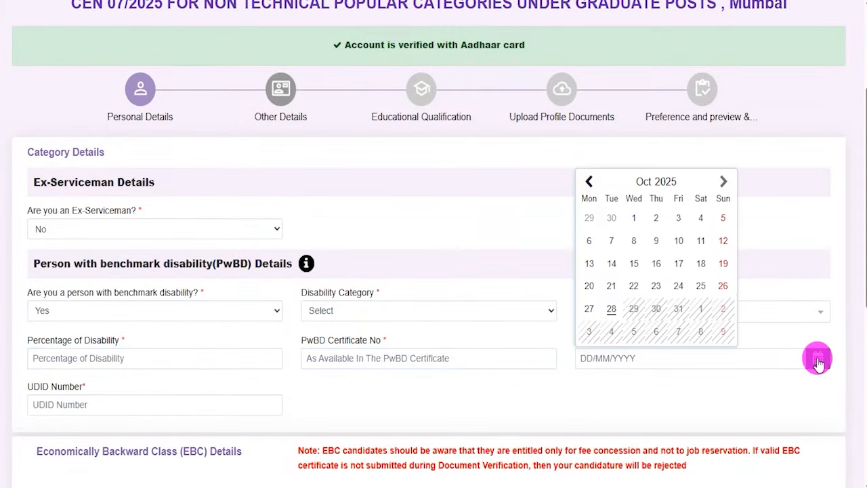
pyautogui.click(577, 405)
pyautogui.click(65, 403)
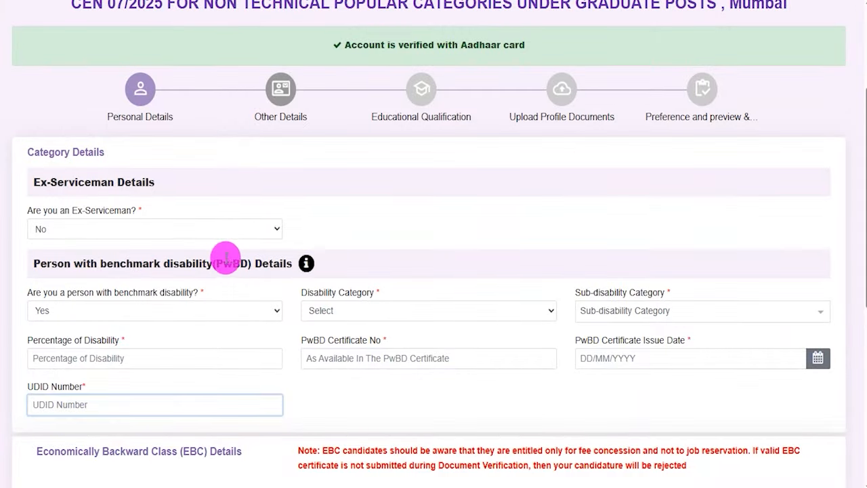
# Highlight PwBD in the section heading again and set the benchmark disability answer to No.
pyautogui.doubleClick(234, 263)
pyautogui.click(122, 312)
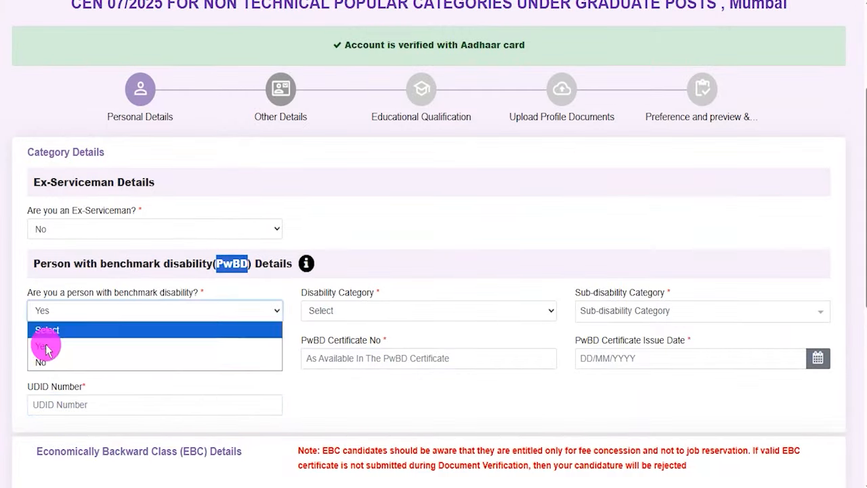
pyautogui.click(45, 367)
pyautogui.click(336, 308)
# Highlight the Scribe Details heading, set the affected writing ability answer to Yes, and accept the scribe information notice.
pyautogui.scroll(-1, 264, 284)
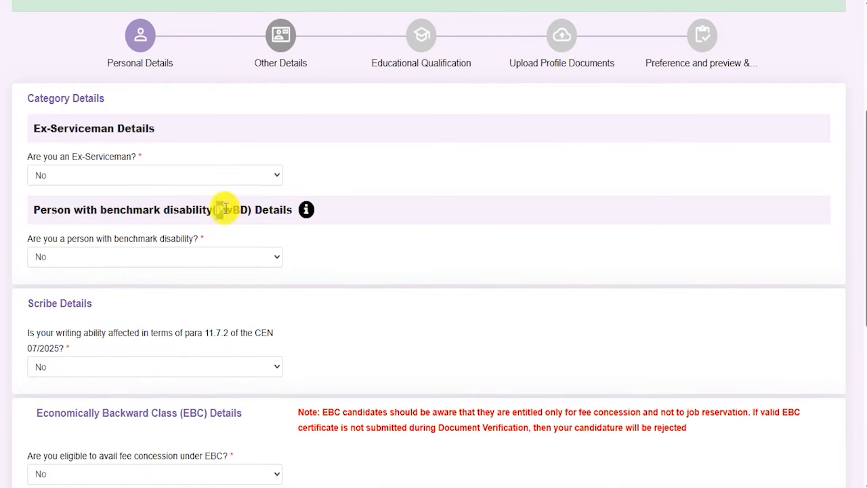
pyautogui.moveTo(35, 306); pyautogui.dragTo(82, 303)
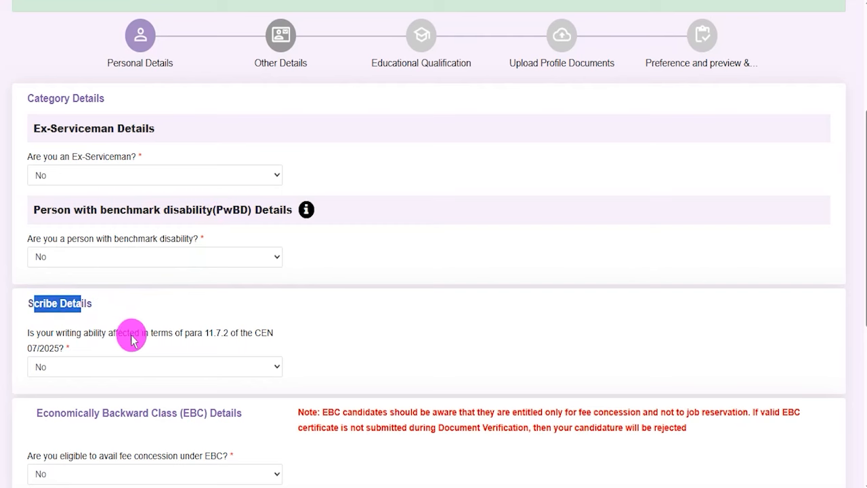
pyautogui.click(132, 366)
pyautogui.click(84, 401)
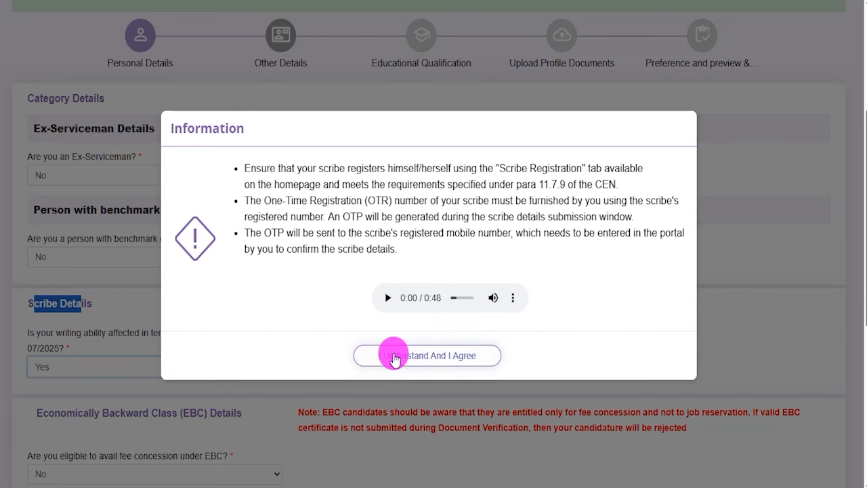
pyautogui.click(392, 356)
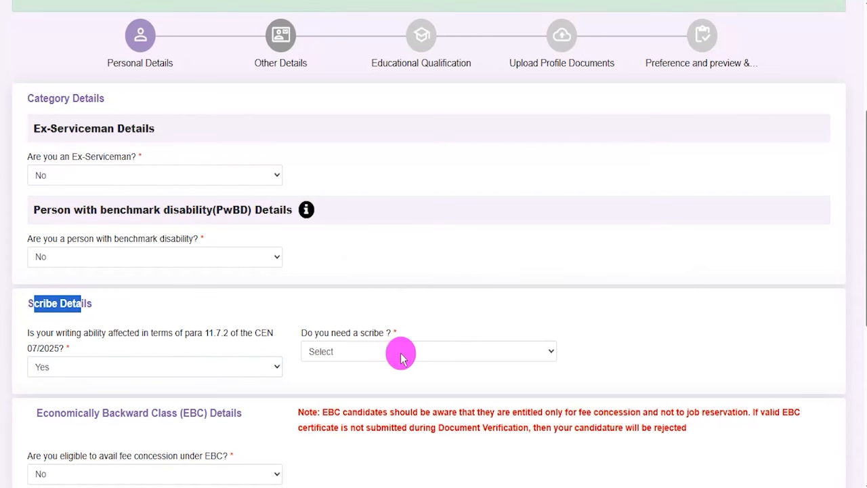
# Answer Yes to needing a scribe.
pyautogui.click(359, 355)
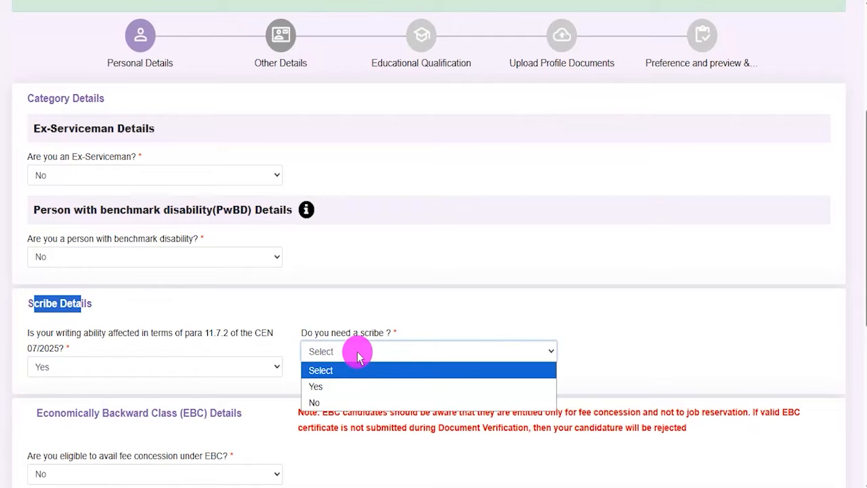
pyautogui.click(340, 387)
pyautogui.click(387, 356)
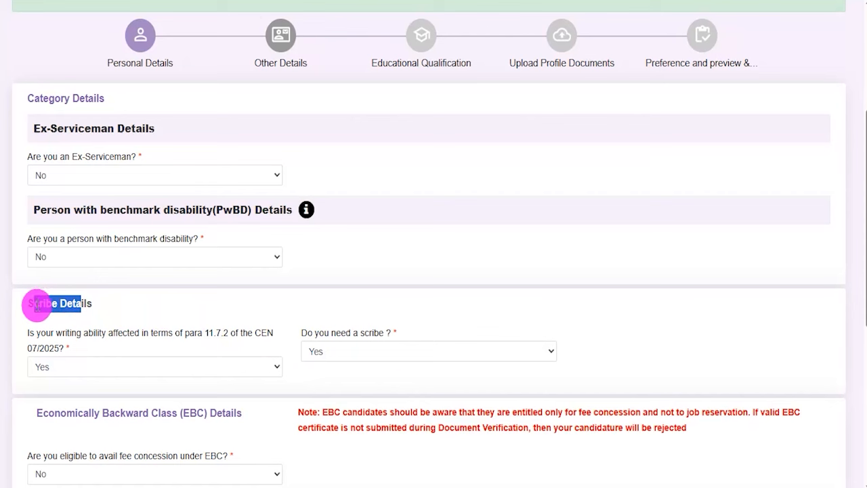
# Set the affected writing ability answer to No.
pyautogui.click(58, 366)
pyautogui.click(59, 412)
pyautogui.click(341, 357)
# Highlight the EBC Details heading, set the EBC fee concession answer to Yes, and accept the EBC information notice.
pyautogui.scroll(-1, 258, 406)
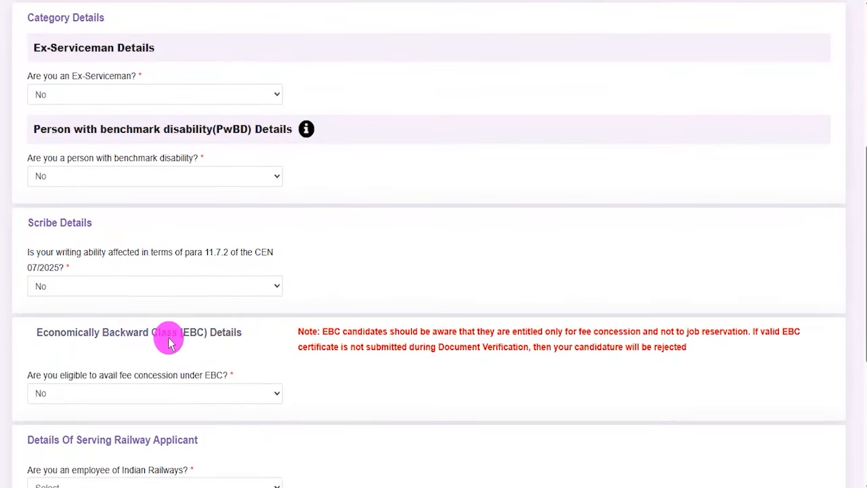
pyautogui.moveTo(55, 331); pyautogui.dragTo(223, 332)
pyautogui.scroll(-2, 169, 366)
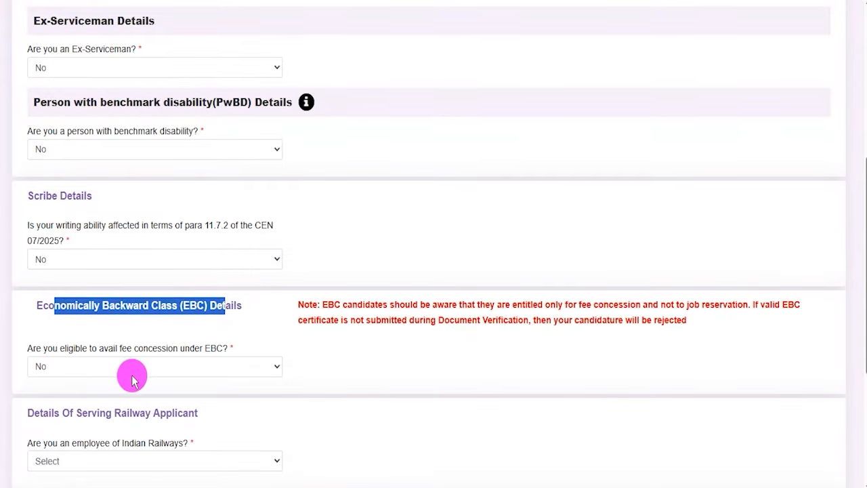
pyautogui.click(88, 338)
pyautogui.click(65, 374)
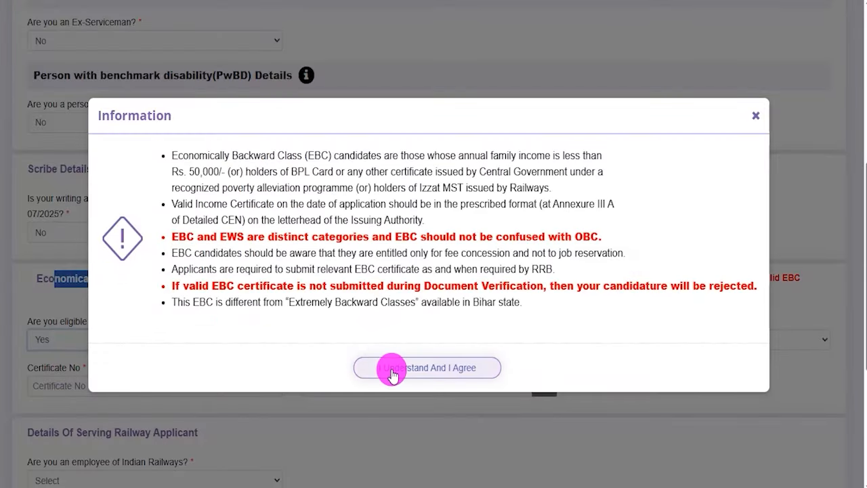
pyautogui.click(426, 369)
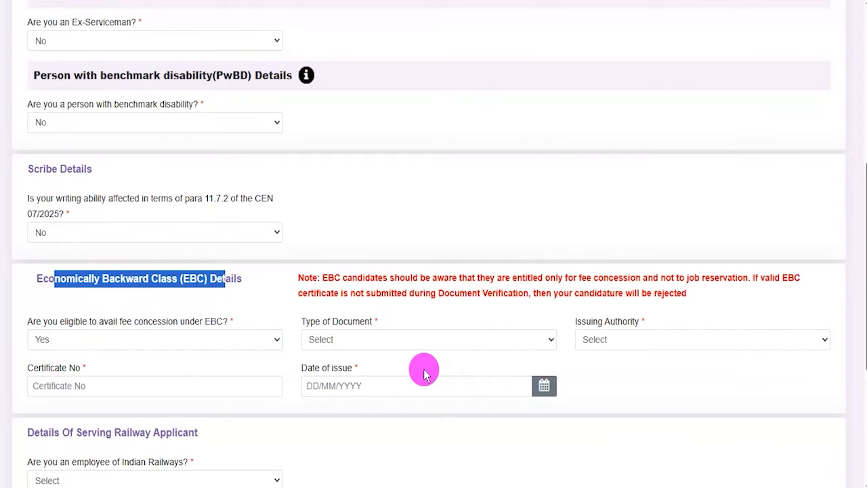
# Choose EBC Certificate as the document type and go through the issuing authority options, certificate number, and date of issue.
pyautogui.click(398, 346)
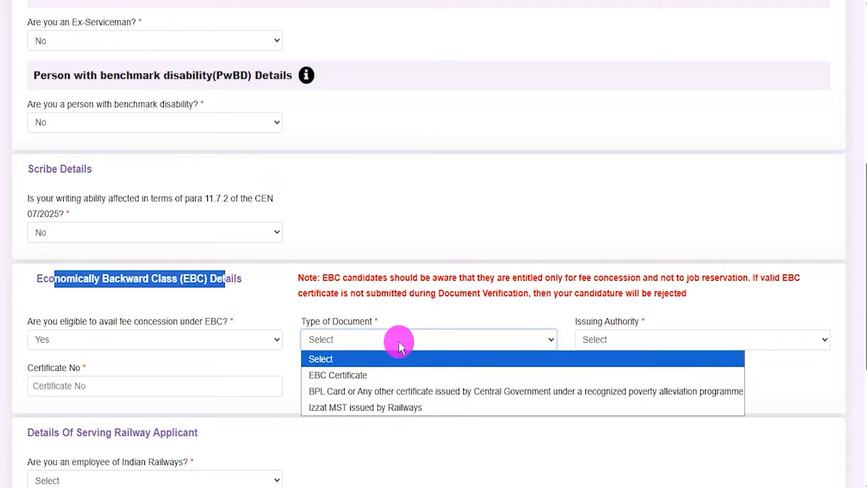
pyautogui.click(350, 378)
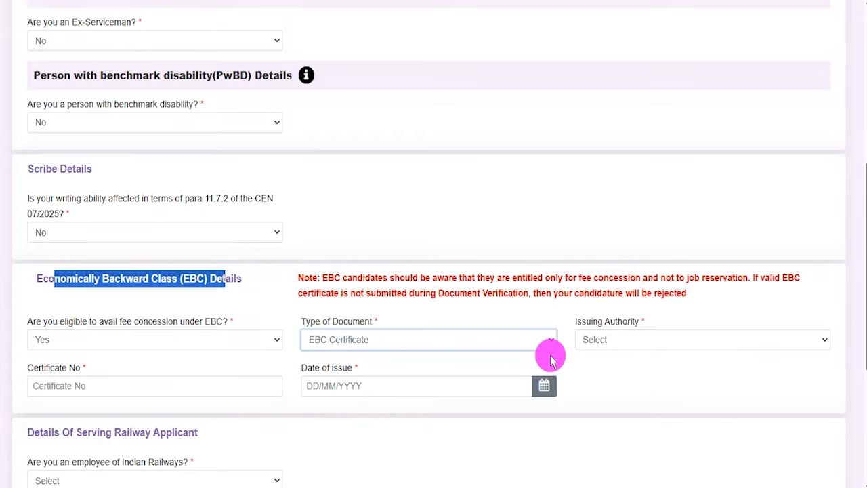
pyautogui.click(624, 339)
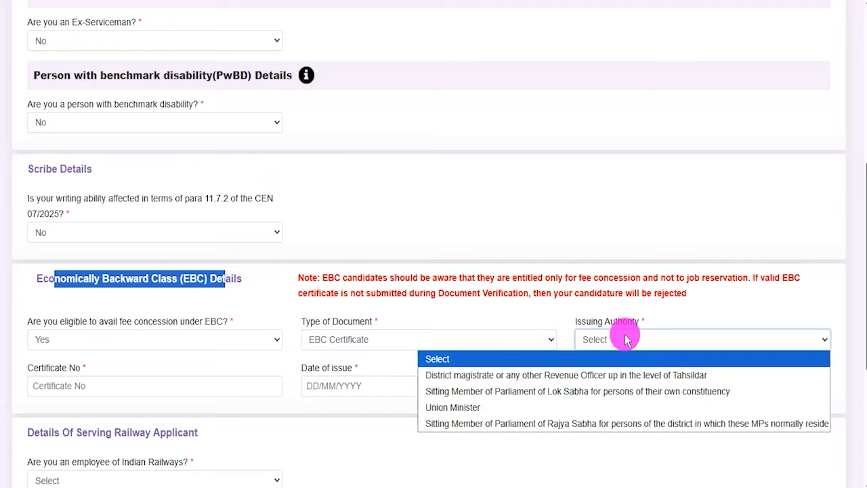
pyautogui.click(624, 339)
pyautogui.click(186, 386)
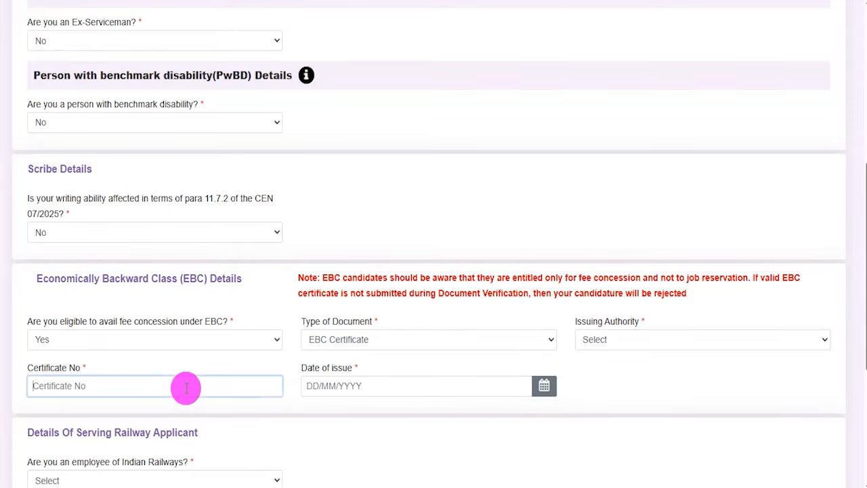
pyautogui.click(544, 387)
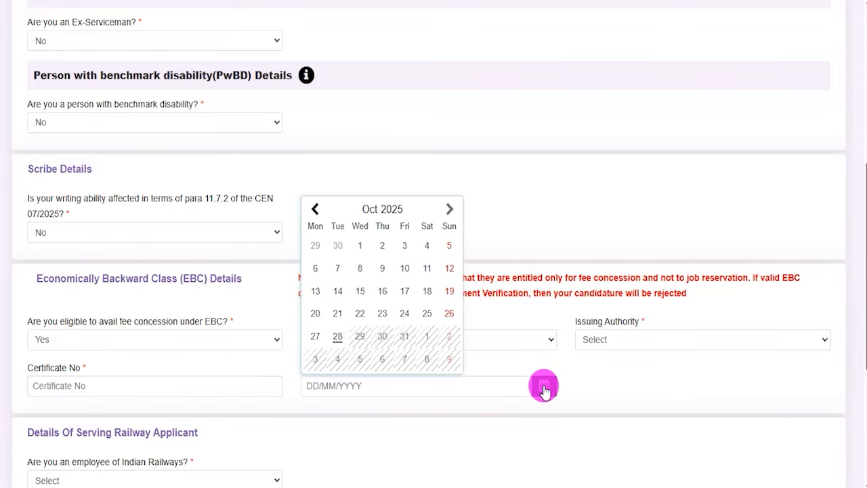
pyautogui.click(580, 387)
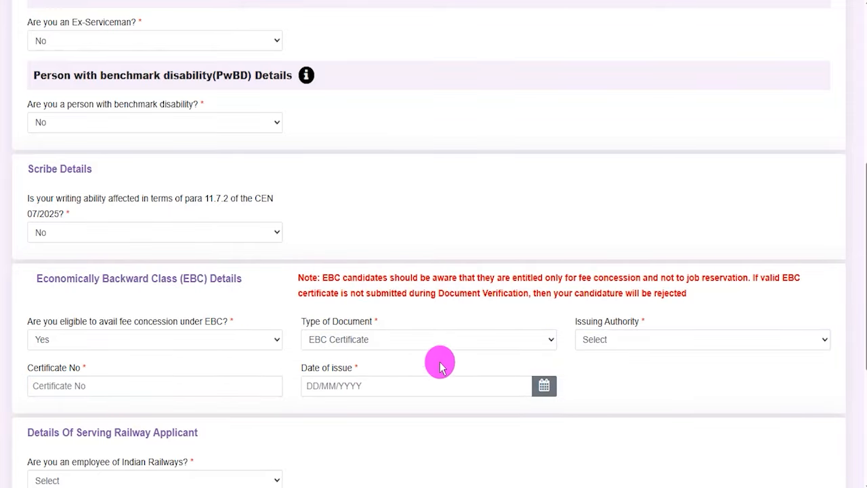
# Set the EBC fee concession eligibility answer to No.
pyautogui.click(113, 343)
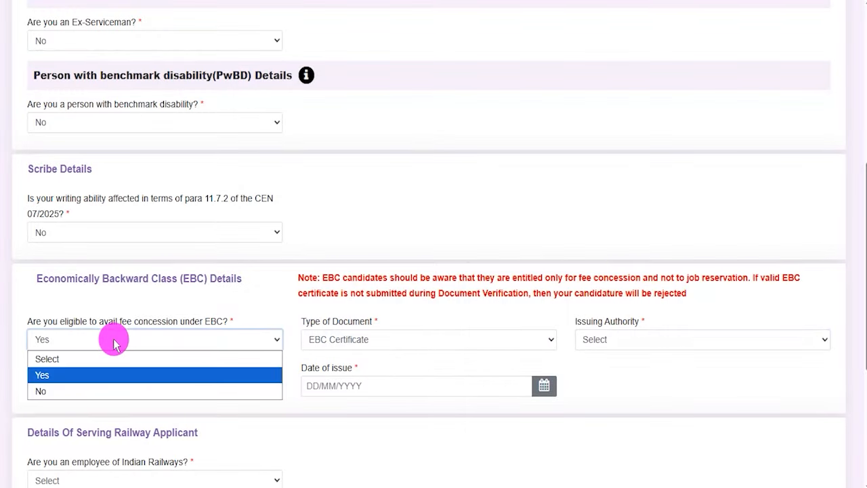
pyautogui.click(71, 390)
pyautogui.click(308, 393)
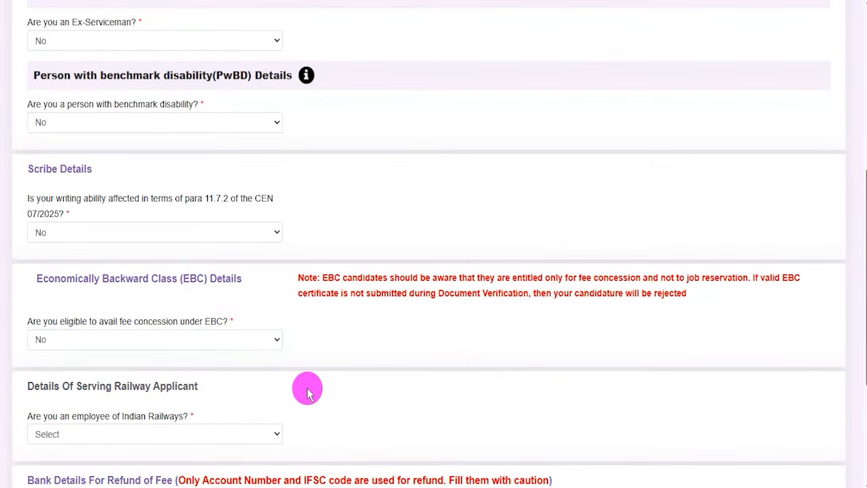
# Set the Indian Railways employee answer to Yes and the answer on applying for NOC from the Controlling Officer to Yes.
pyautogui.scroll(-2, 307, 393)
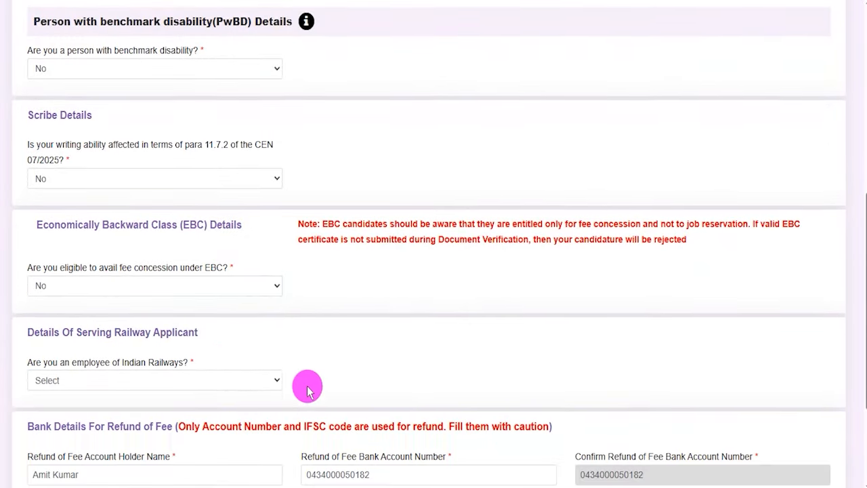
pyautogui.click(101, 380)
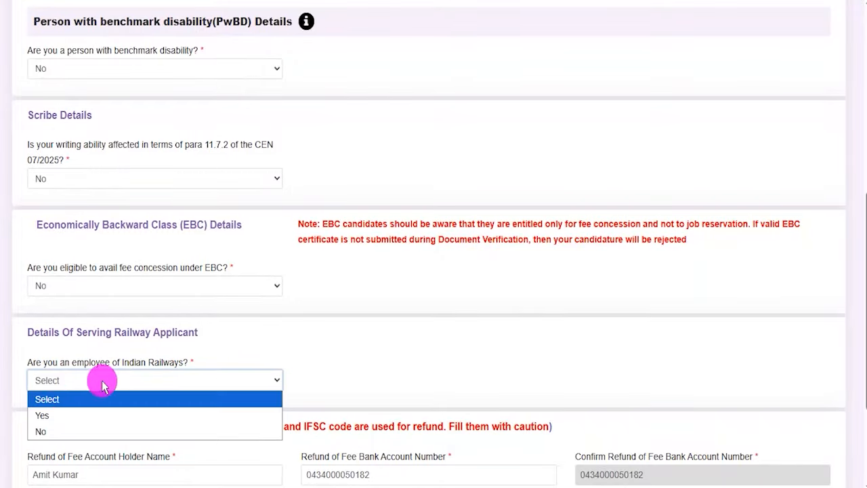
pyautogui.click(59, 410)
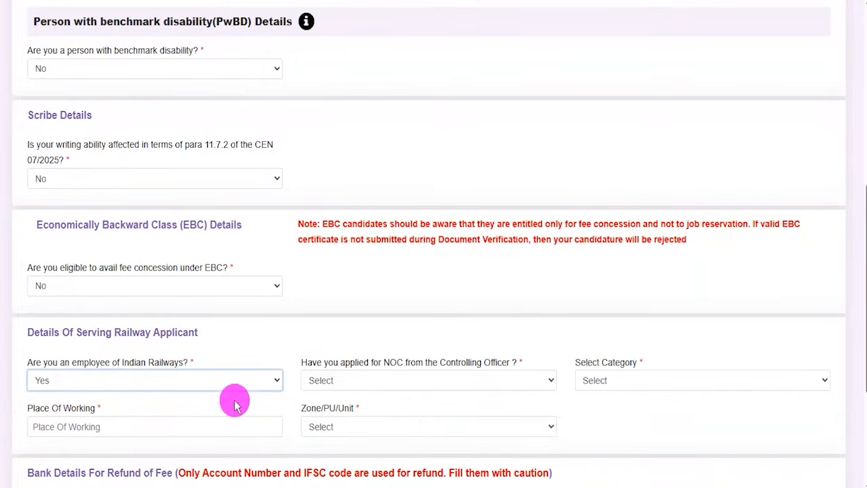
pyautogui.moveTo(396, 362); pyautogui.dragTo(443, 361)
pyautogui.click(382, 380)
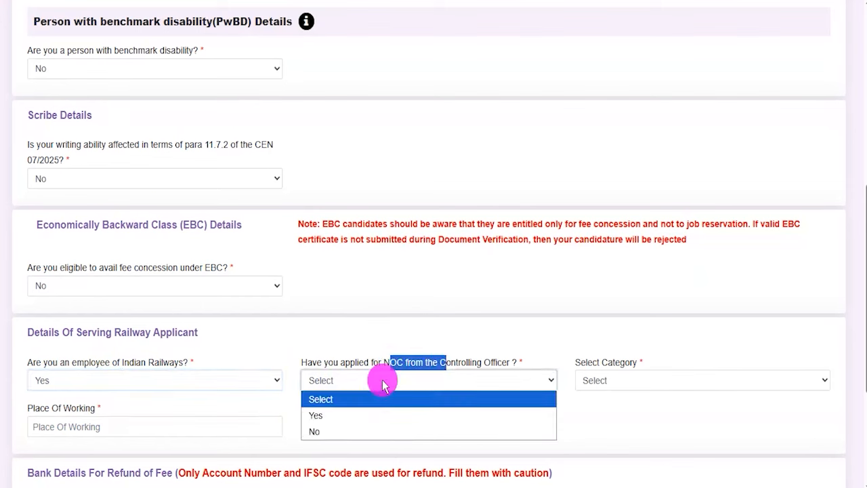
pyautogui.click(343, 414)
pyautogui.click(417, 308)
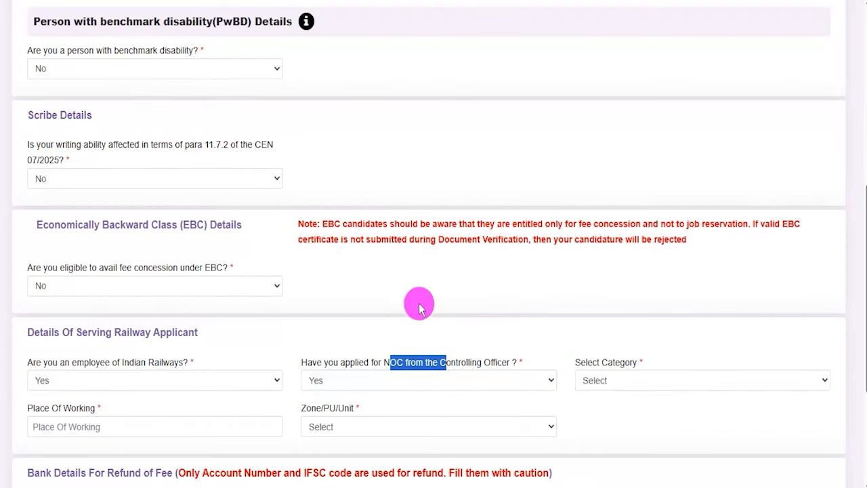
# Go through the serving railway employee's category options, place of working, and Zone/PU/Unit fields.
pyautogui.click(595, 381)
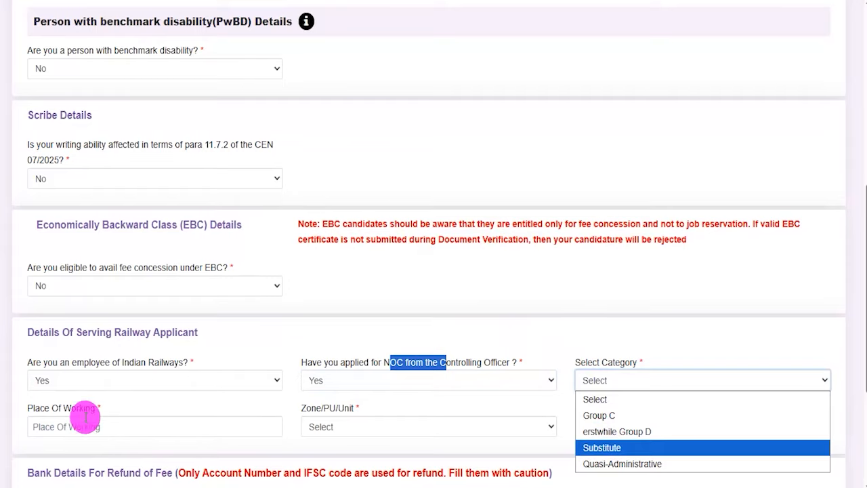
pyautogui.moveTo(52, 407); pyautogui.dragTo(102, 408)
pyautogui.click(347, 426)
pyautogui.click(346, 427)
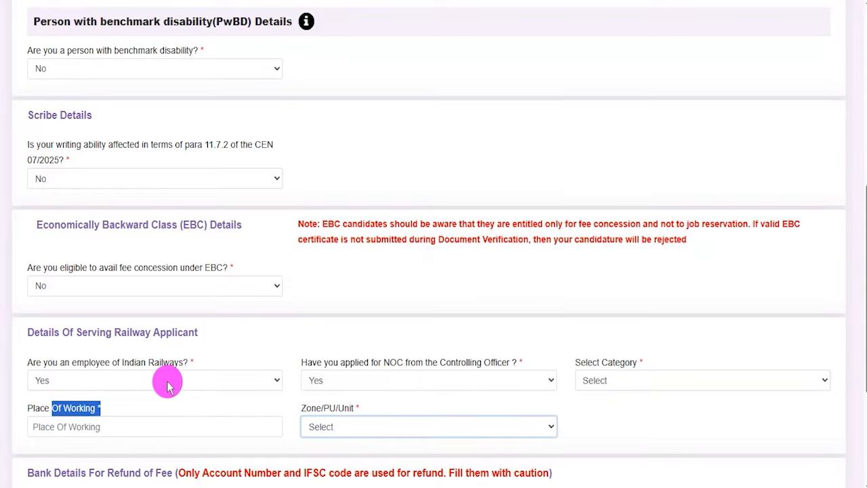
# Highlight the Details Of Serving Railway Applicant heading and set the Indian Railways employee answer to No.
pyautogui.click(97, 330)
pyautogui.moveTo(96, 330); pyautogui.dragTo(160, 332)
pyautogui.click(88, 382)
pyautogui.click(54, 432)
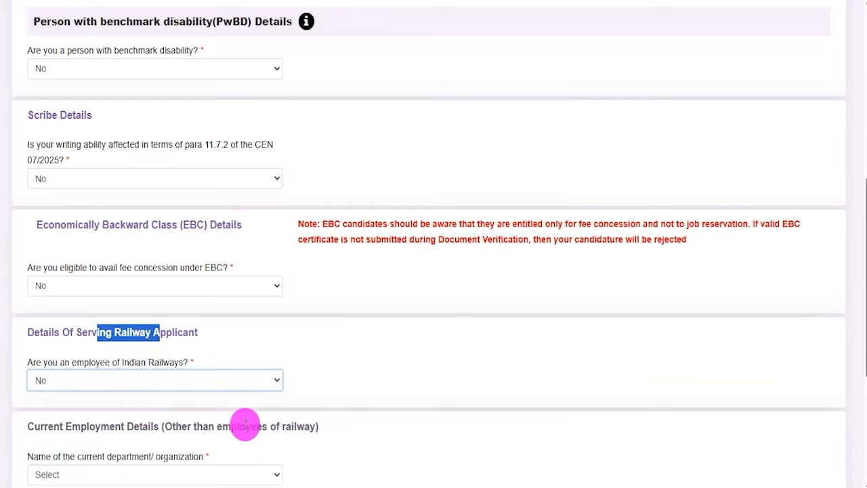
pyautogui.click(354, 373)
# Choose Central Government as the current department/organization and accept the NOC information notice.
pyautogui.scroll(-1, 359, 392)
pyautogui.scroll(-1, 360, 398)
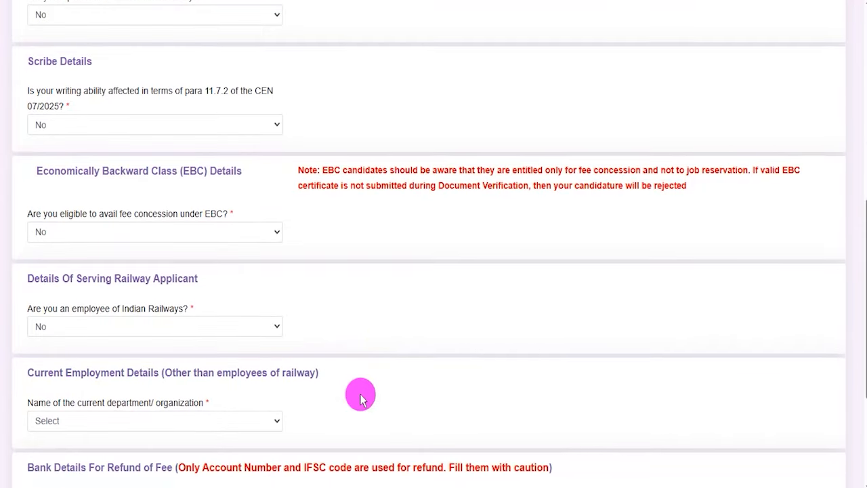
pyautogui.scroll(1, 360, 398)
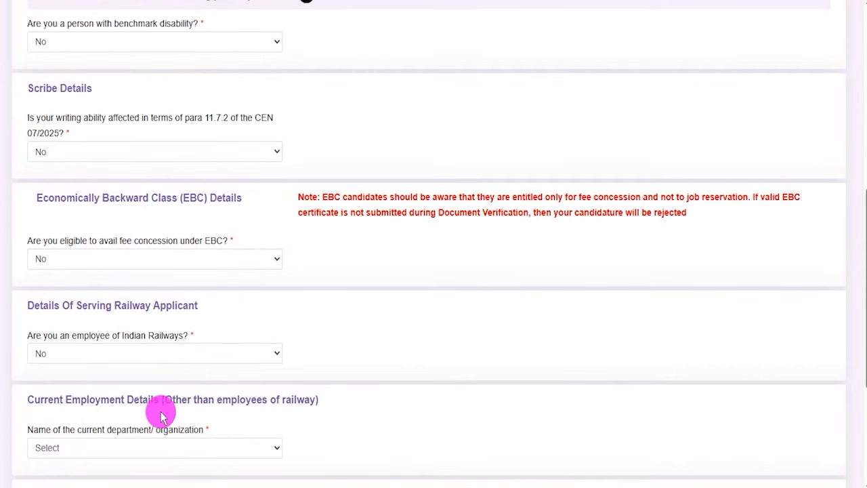
pyautogui.click(142, 444)
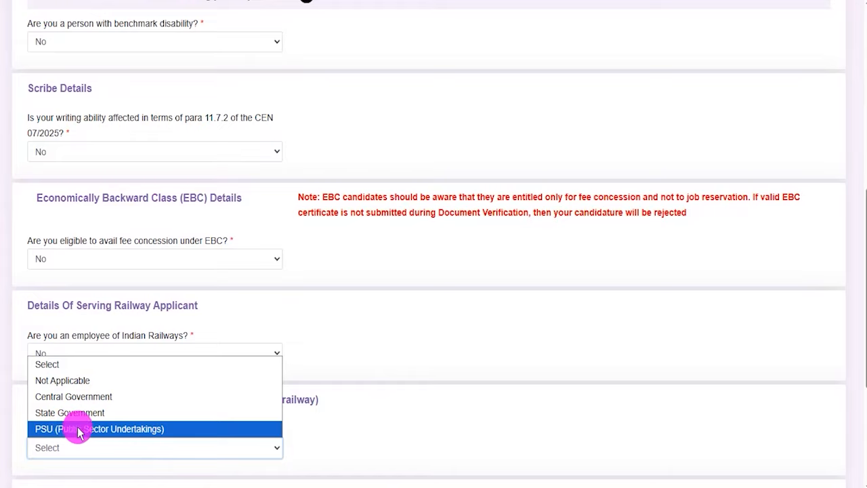
pyautogui.click(72, 396)
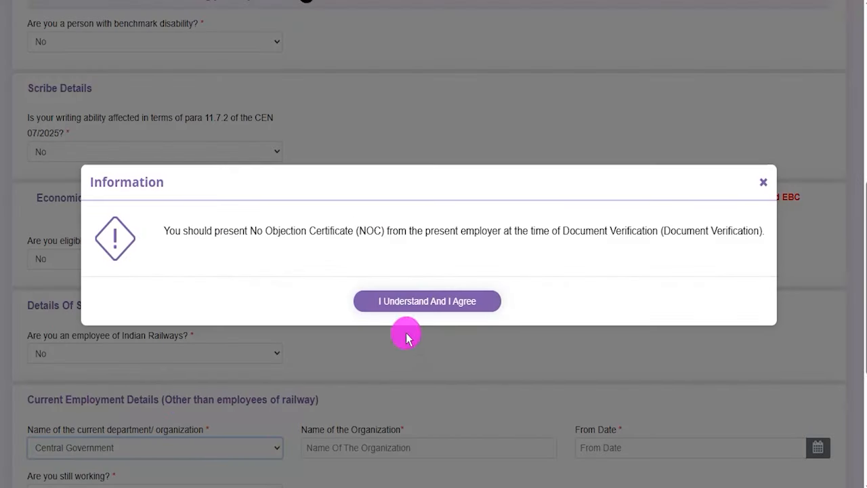
pyautogui.click(425, 304)
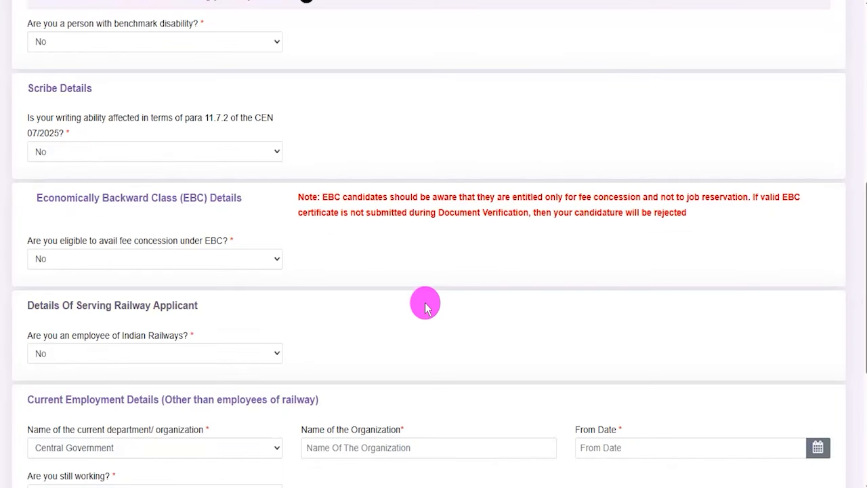
# Go through the organization name field and the From Date calendar in Current Employment Details.
pyautogui.scroll(-1, 401, 352)
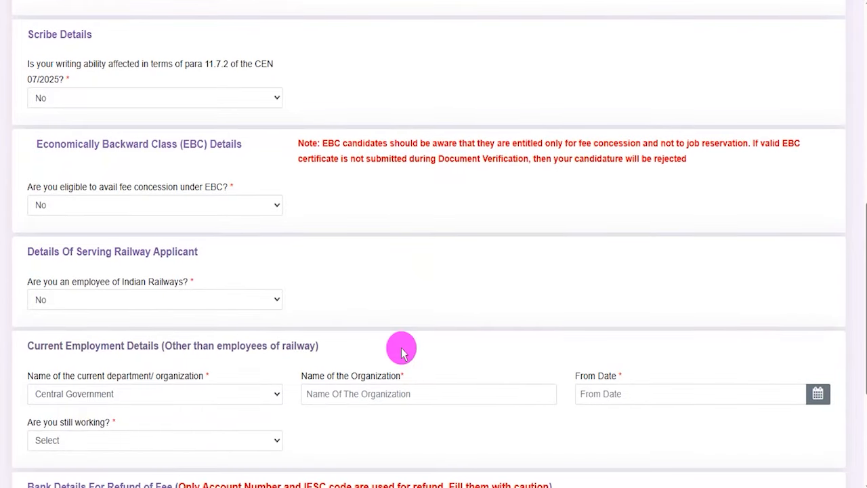
pyautogui.moveTo(344, 375); pyautogui.dragTo(383, 378)
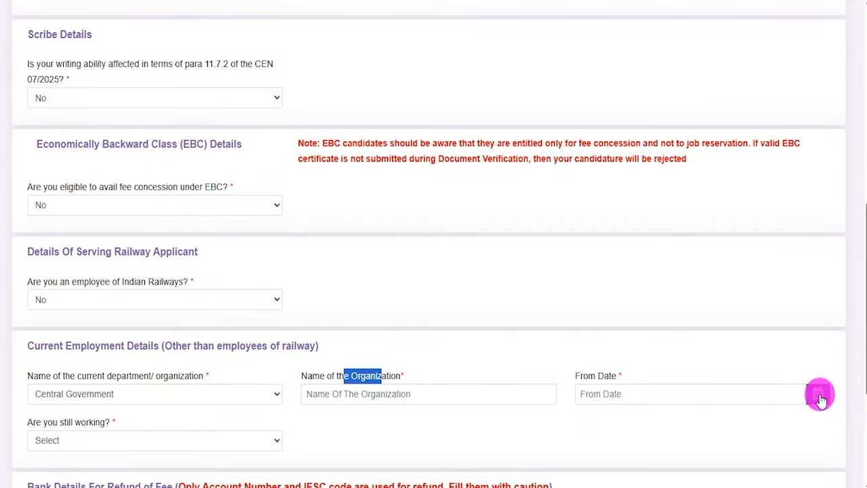
pyautogui.click(623, 386)
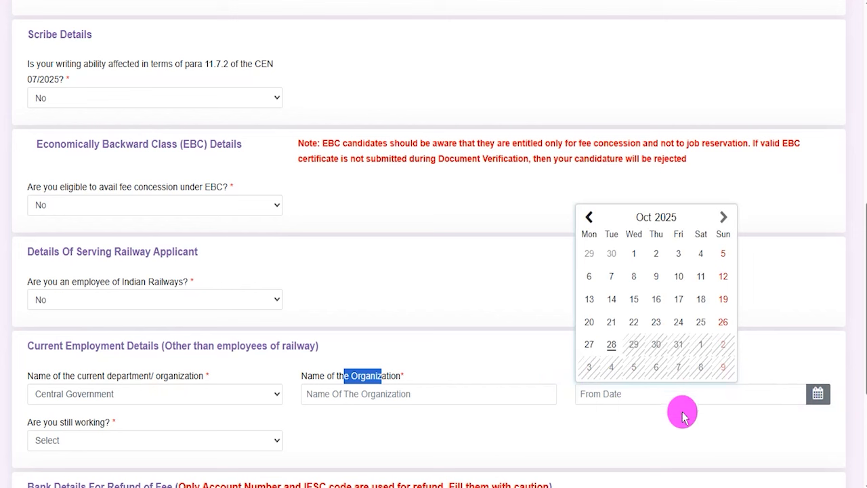
pyautogui.click(107, 412)
# Set the still working answer to No and look at the To Date calendar.
pyautogui.click(84, 440)
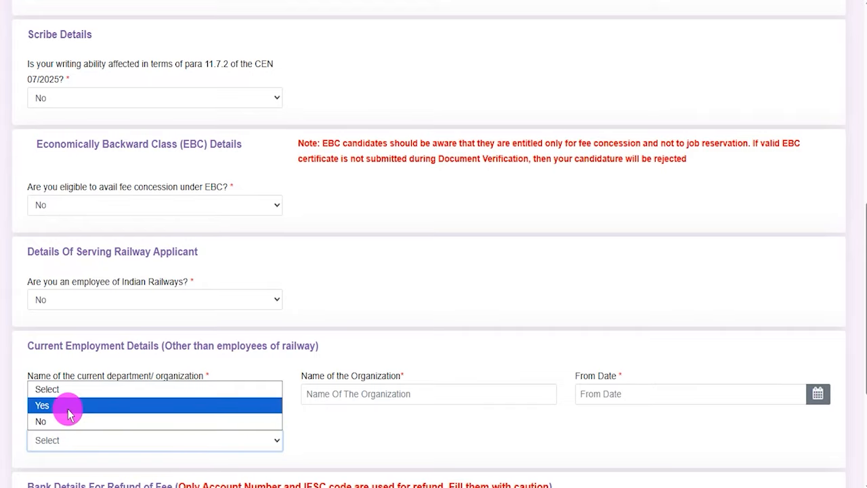
pyautogui.click(67, 420)
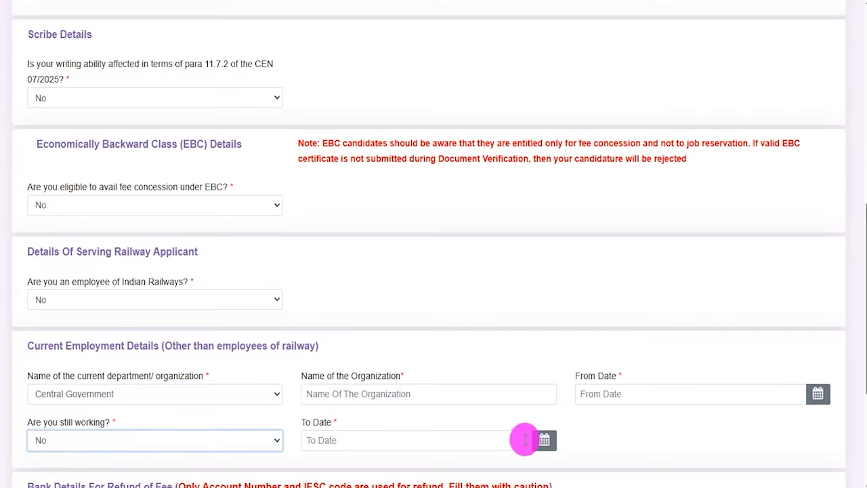
pyautogui.click(616, 441)
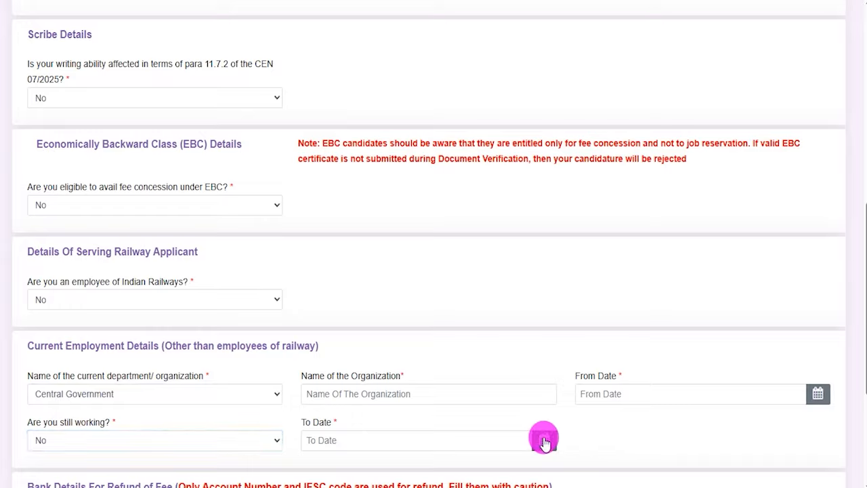
pyautogui.click(549, 441)
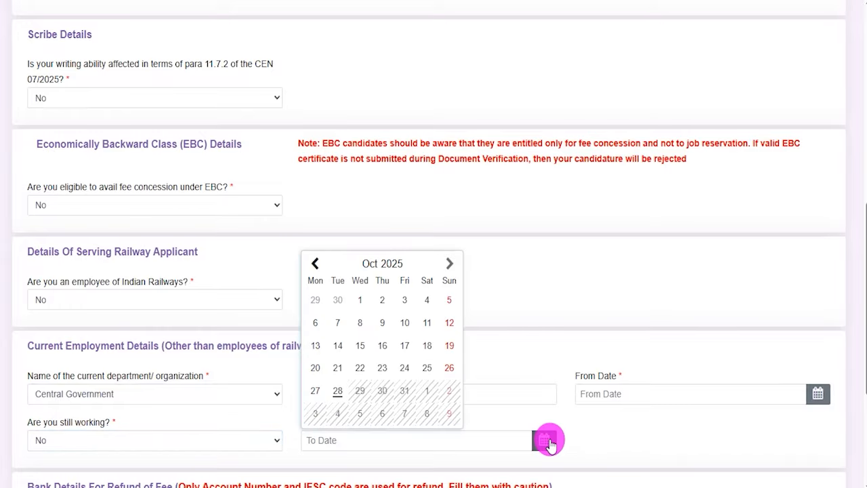
pyautogui.click(585, 437)
# Set the current department/organization to Not Applicable in Current Employment Details.
pyautogui.moveTo(55, 346); pyautogui.dragTo(91, 344)
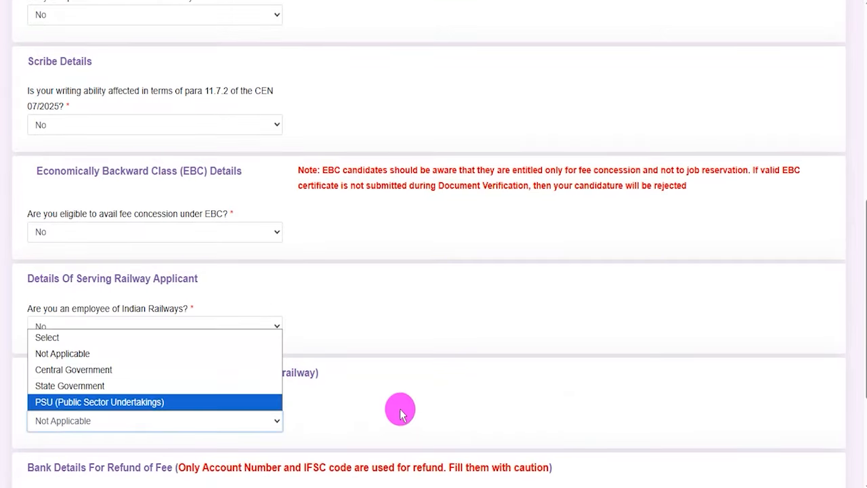
pyautogui.click(391, 401)
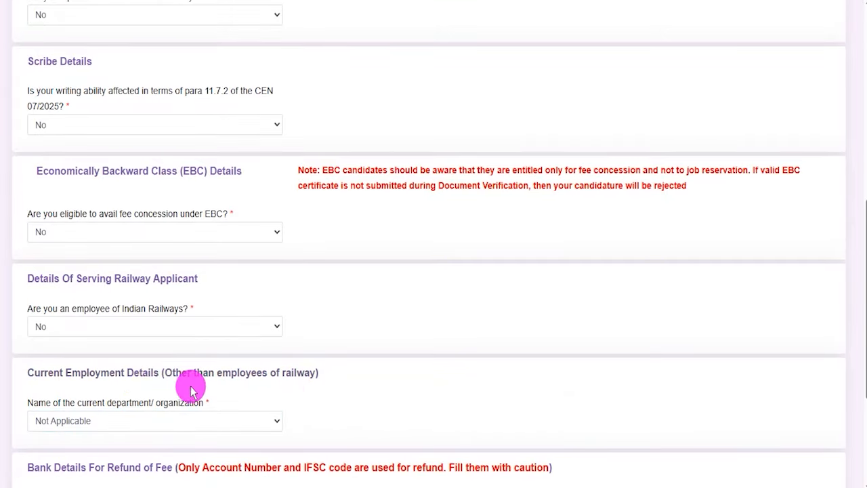
pyautogui.moveTo(51, 373); pyautogui.dragTo(102, 373)
pyautogui.click(74, 422)
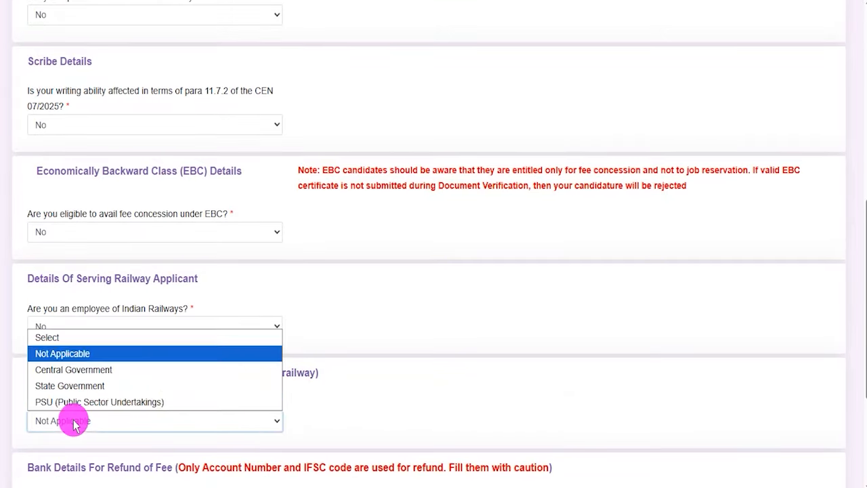
pyautogui.click(68, 354)
pyautogui.click(388, 417)
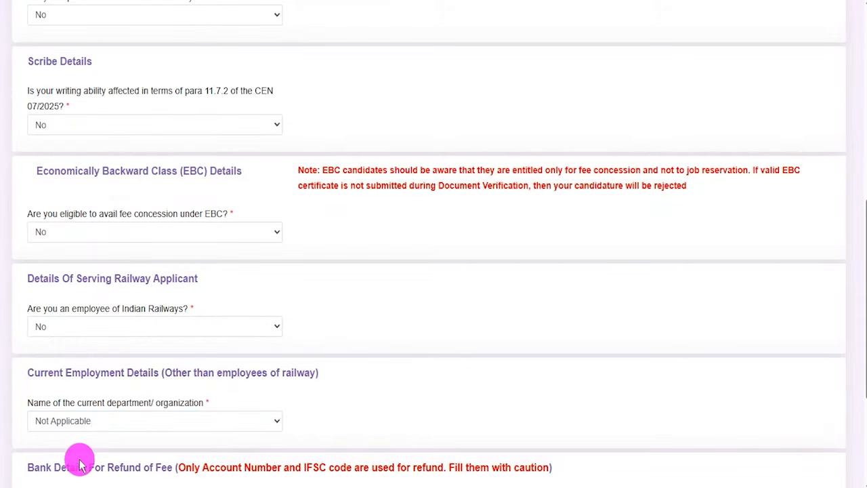
# Highlight the Bank Details For Refund of Fee heading, then annotate its fields with tick marks and draw an arrow pointing at Save.
pyautogui.moveTo(34, 467); pyautogui.dragTo(150, 466)
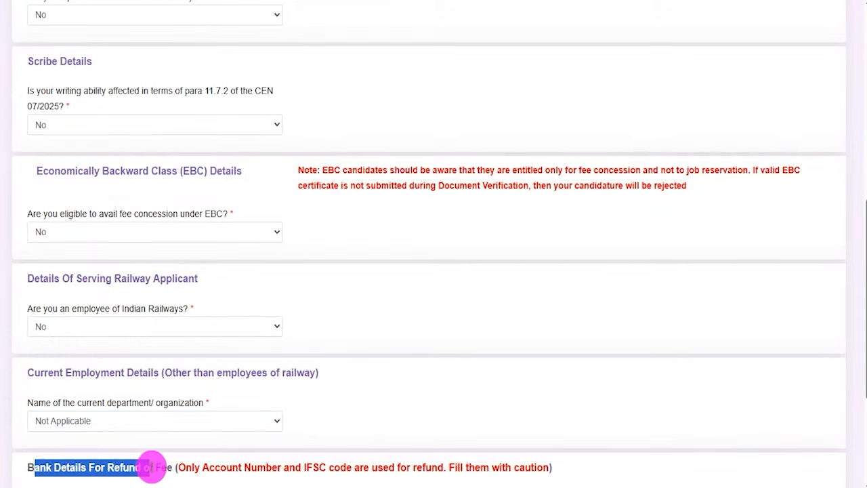
pyautogui.scroll(-3, 183, 379)
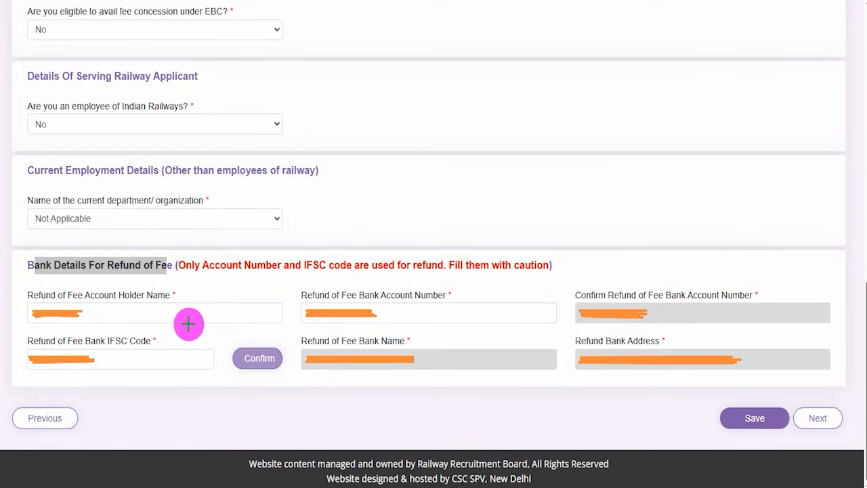
pyautogui.moveTo(186, 313); pyautogui.dragTo(226, 286)
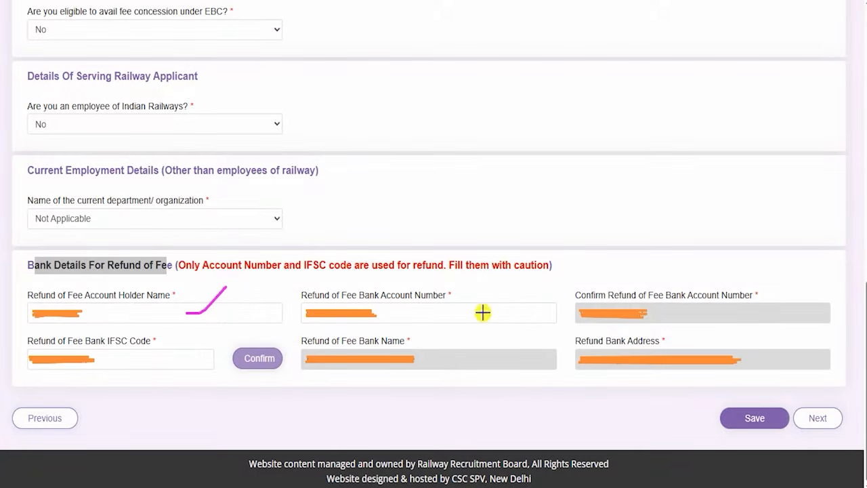
pyautogui.moveTo(481, 312); pyautogui.dragTo(513, 278)
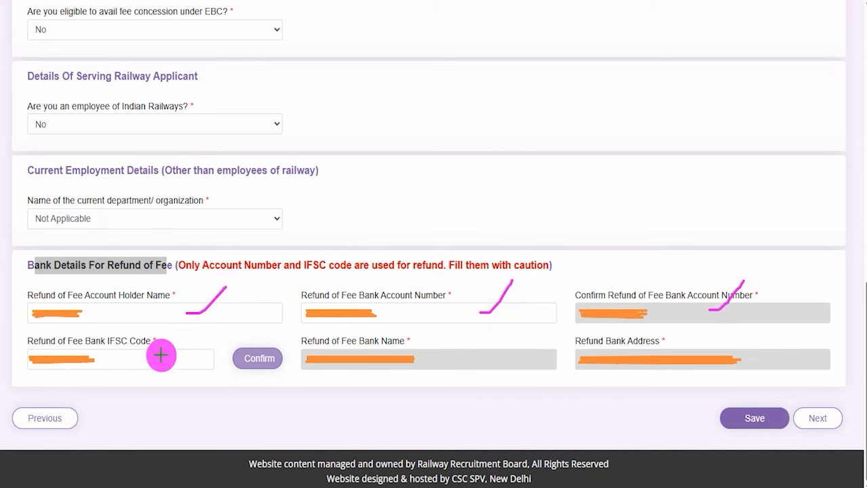
pyautogui.moveTo(157, 357); pyautogui.dragTo(181, 331)
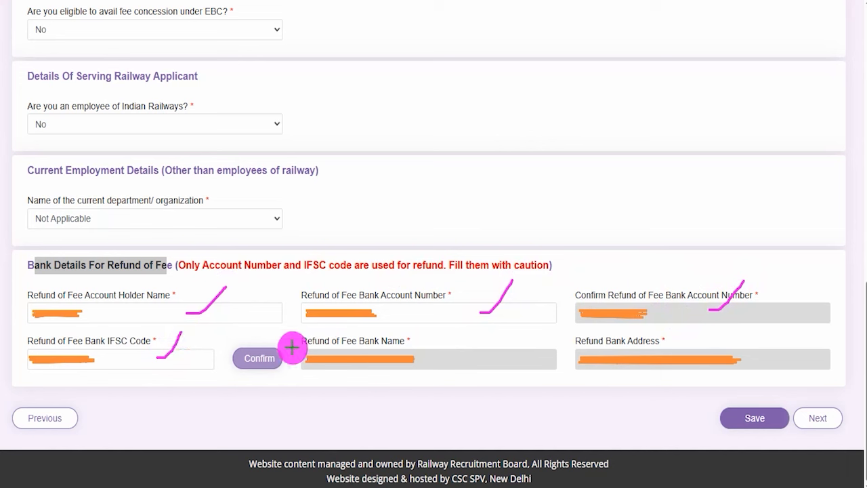
pyautogui.moveTo(273, 348); pyautogui.dragTo(291, 325)
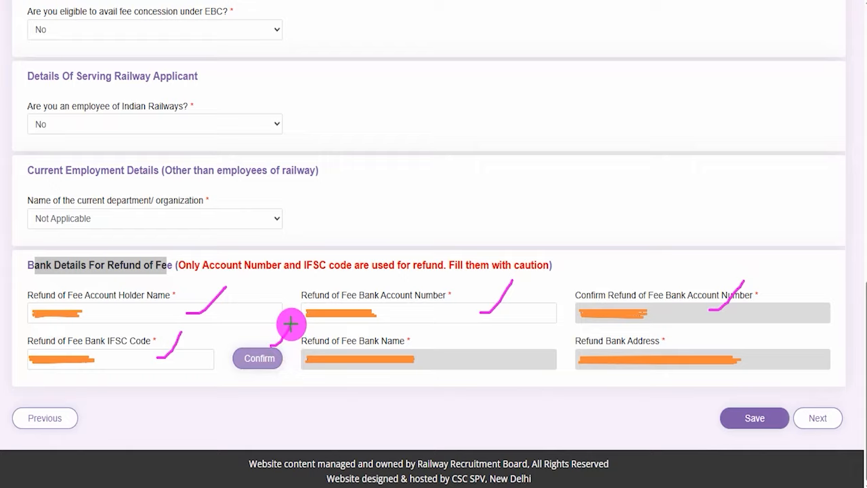
pyautogui.moveTo(454, 356); pyautogui.dragTo(470, 348)
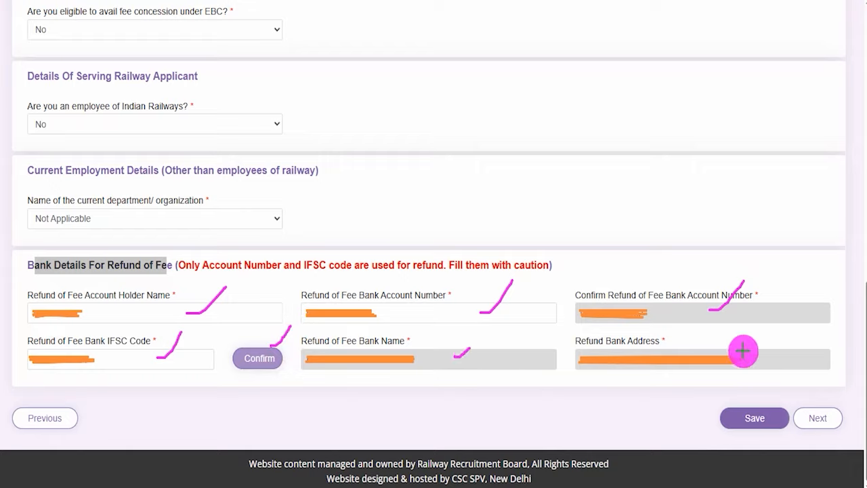
pyautogui.moveTo(741, 350); pyautogui.dragTo(759, 323)
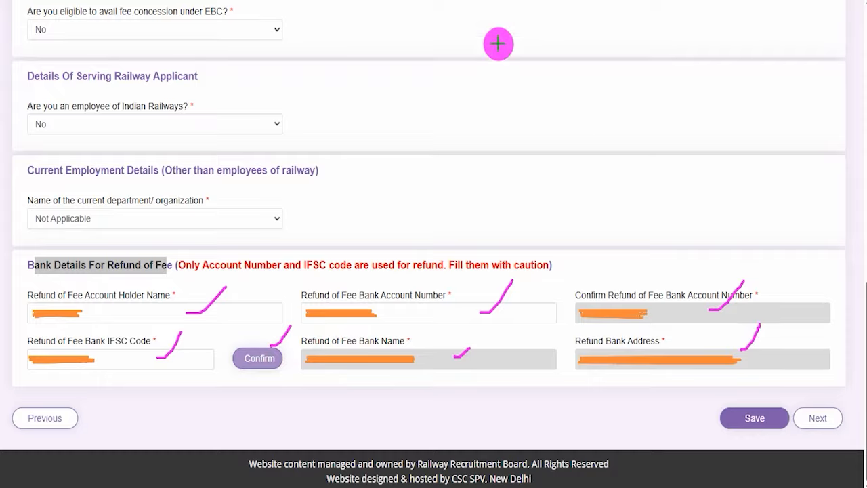
pyautogui.moveTo(540, 421); pyautogui.dragTo(711, 417)
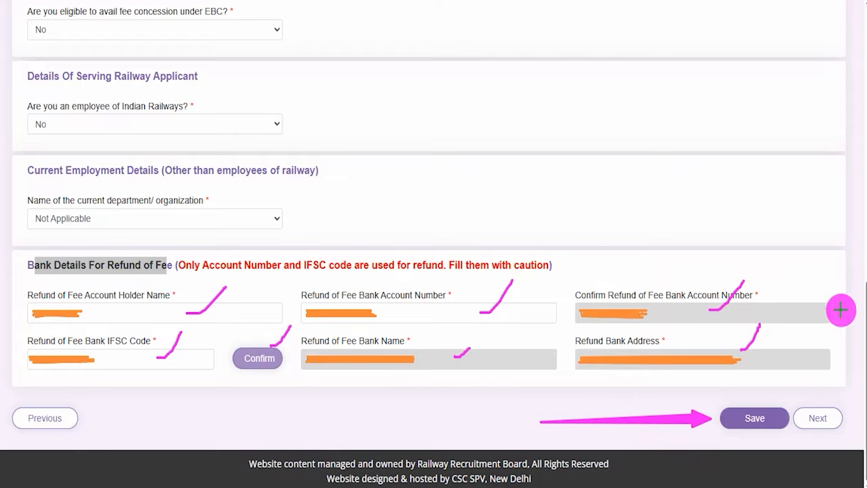
# Draw a blue arrow running down toward Next beside the Bank Details For Refund of Fee section.
pyautogui.moveTo(844, 247); pyautogui.dragTo(830, 358)
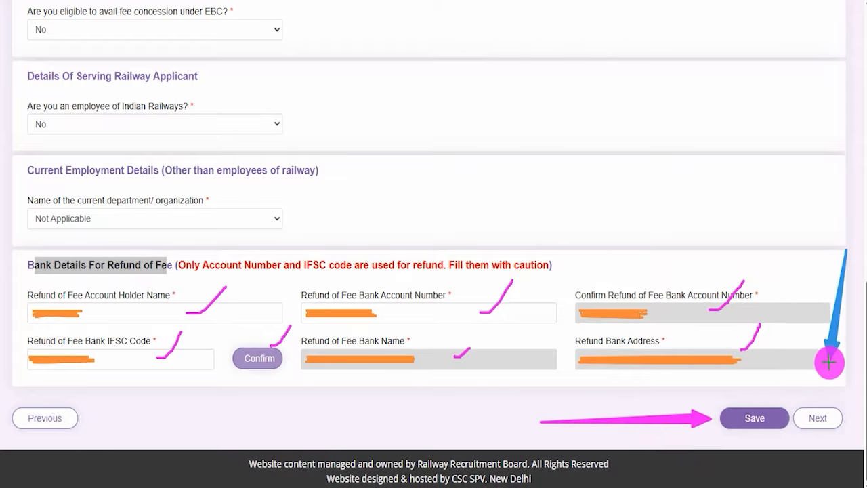
pyautogui.moveTo(830, 358); pyautogui.dragTo(828, 394)
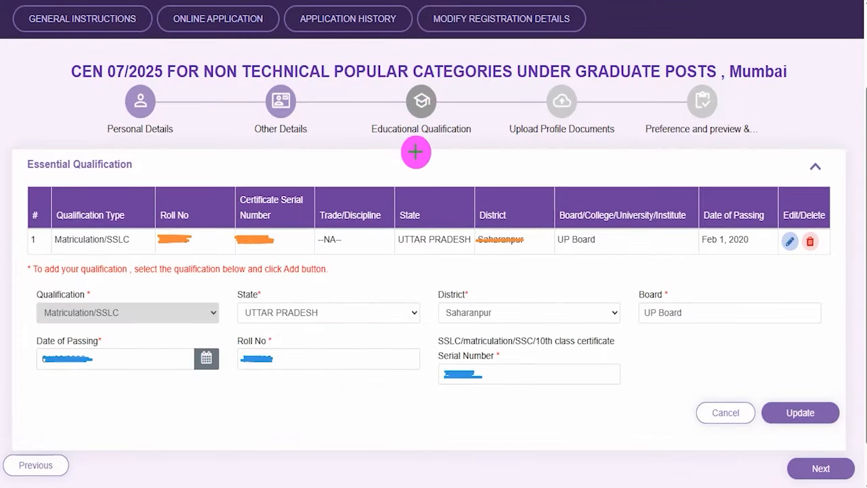
# Tick the Educational Qualification stage and the Qualification Type column, and circle the edit icon of the Matriculation/SSLC row.
pyautogui.moveTo(416, 153); pyautogui.dragTo(441, 130)
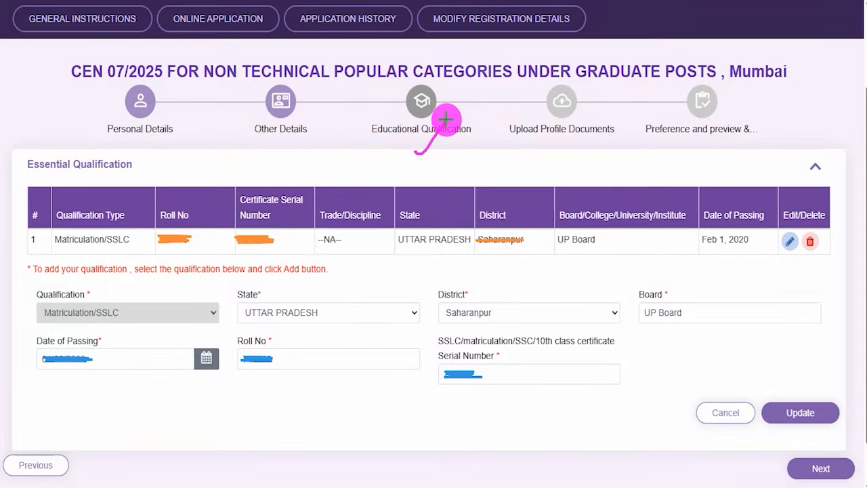
pyautogui.moveTo(440, 156); pyautogui.dragTo(469, 126)
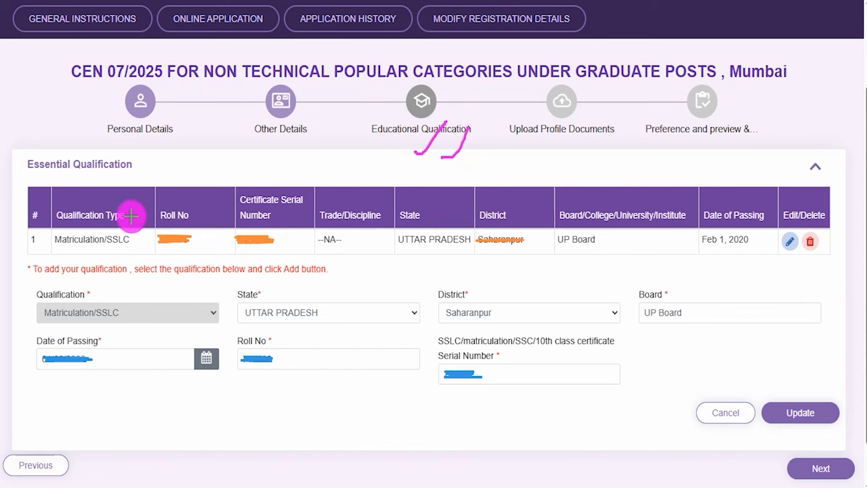
pyautogui.moveTo(131, 215); pyautogui.dragTo(181, 156)
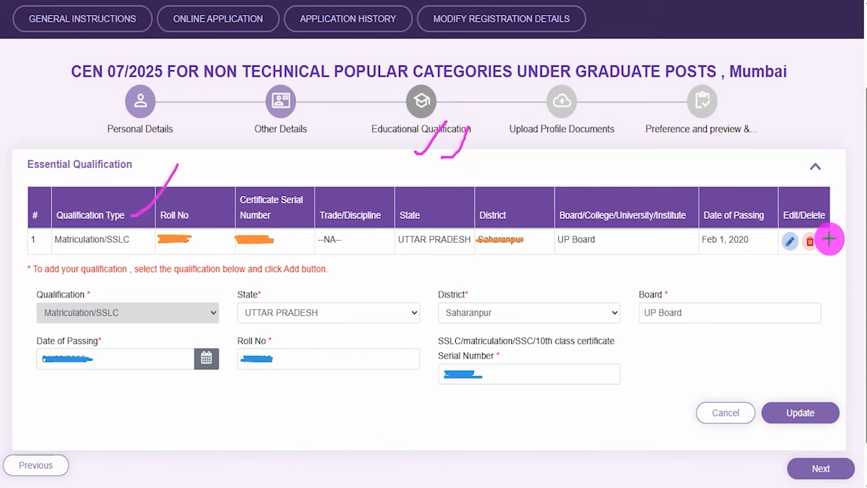
pyautogui.moveTo(791, 227)
pyautogui.mouseDown()
pyautogui.moveTo(776, 241)
pyautogui.moveTo(792, 253)
pyautogui.moveTo(792, 227)
pyautogui.mouseUp()
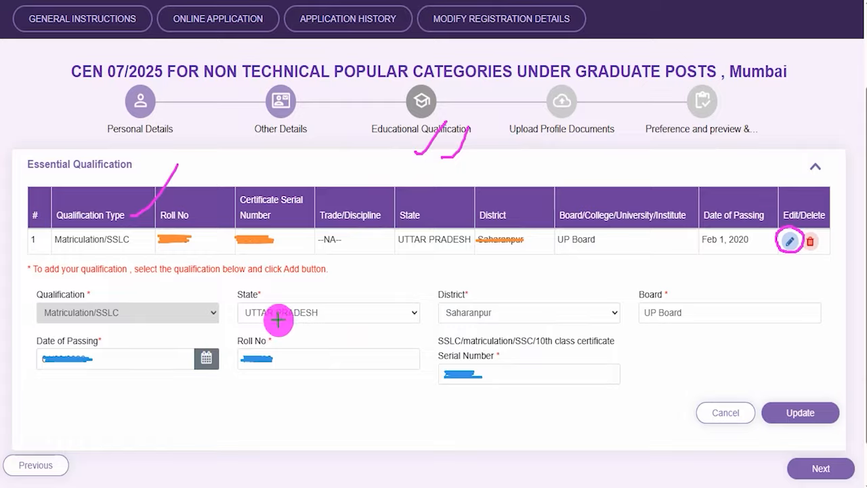
# Tick the Matriculation state, district, board, date of passing, roll number and certificate serial number fields, and draw an arrow toward Update.
pyautogui.moveTo(341, 313); pyautogui.dragTo(375, 281)
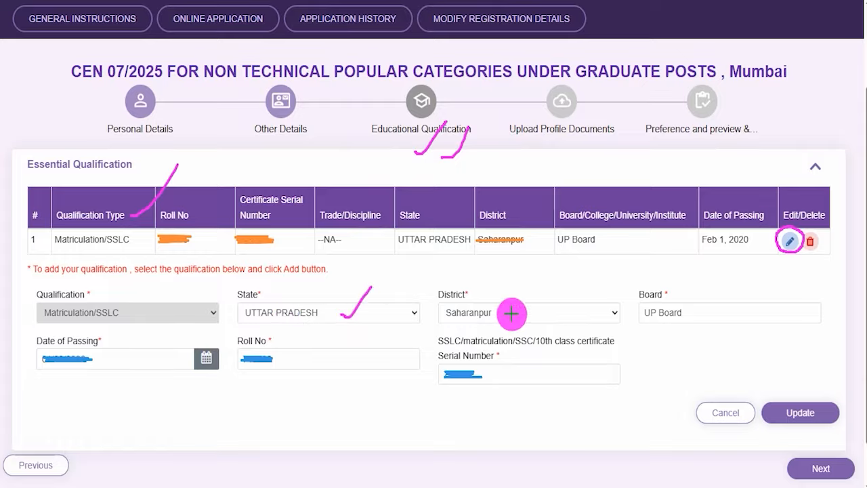
pyautogui.moveTo(511, 313); pyautogui.dragTo(543, 287)
pyautogui.moveTo(704, 312); pyautogui.dragTo(730, 285)
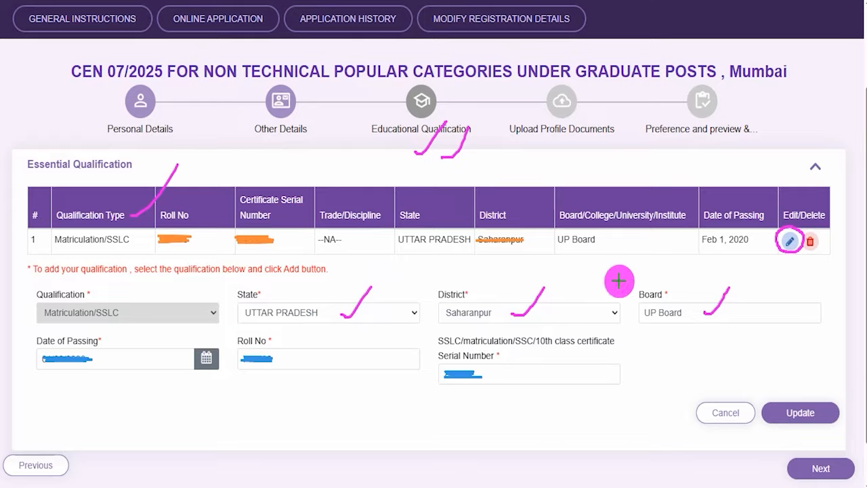
pyautogui.moveTo(198, 351); pyautogui.dragTo(231, 313)
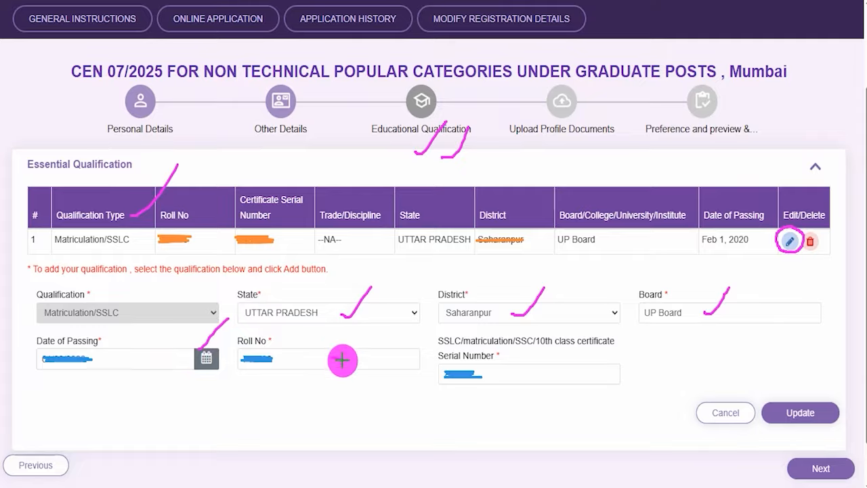
pyautogui.moveTo(331, 359); pyautogui.dragTo(360, 329)
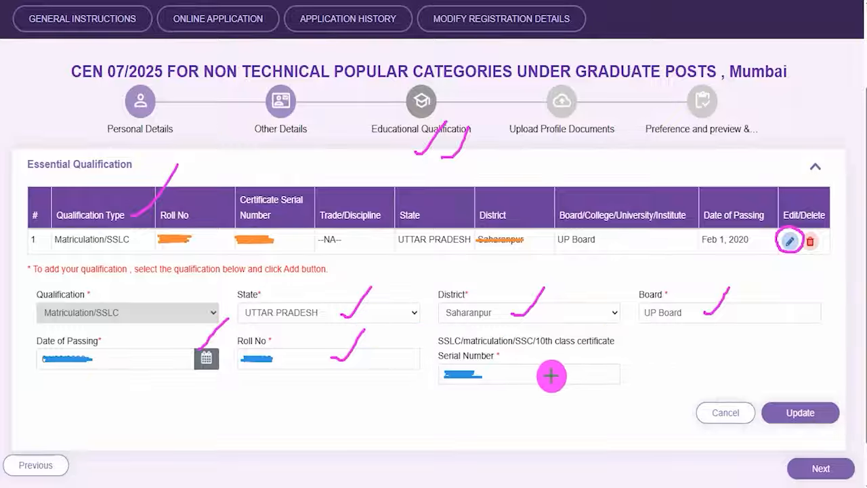
pyautogui.moveTo(551, 375); pyautogui.dragTo(572, 349)
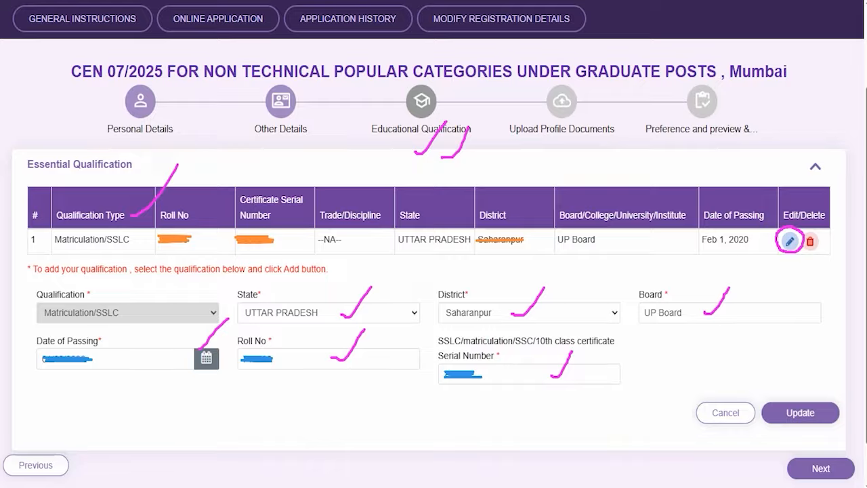
pyautogui.moveTo(839, 266); pyautogui.dragTo(822, 386)
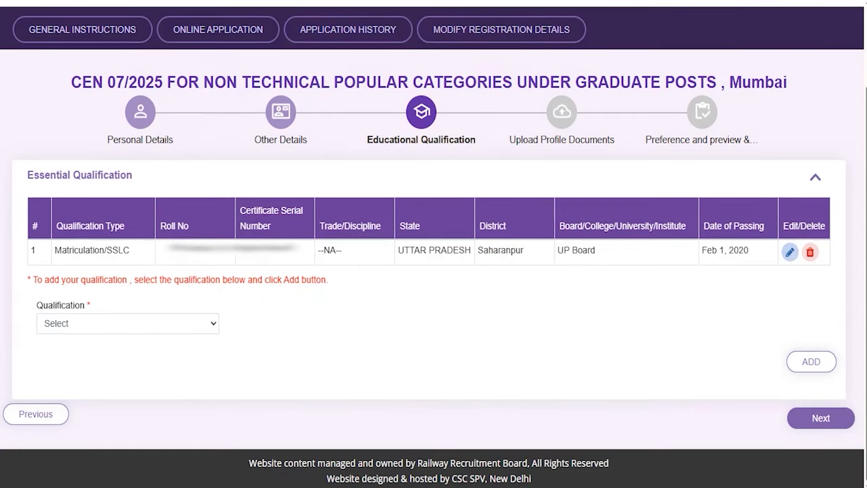
# Tick the Matriculation row, then set a new qualification to 12th (+2 Stage) or its equivalent with Any Discipline as the subject.
pyautogui.moveTo(535, 272); pyautogui.dragTo(593, 221)
pyautogui.moveTo(38, 304); pyautogui.dragTo(76, 308)
pyautogui.click(97, 323)
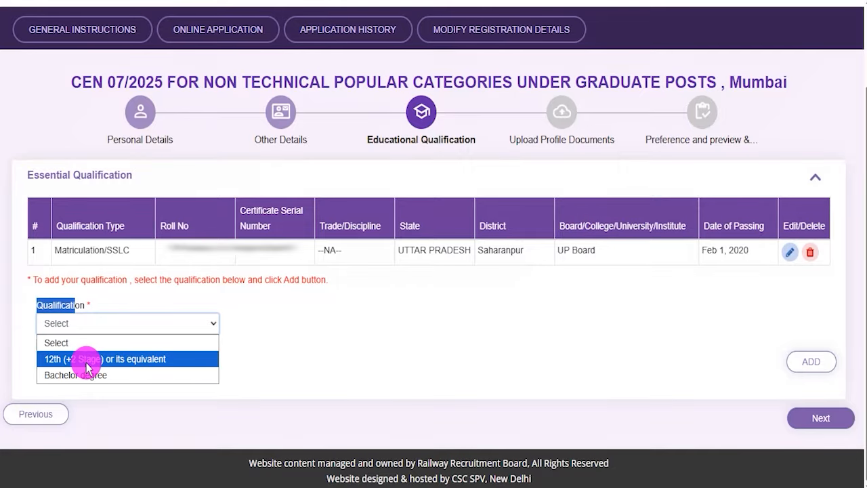
pyautogui.click(170, 360)
pyautogui.click(304, 327)
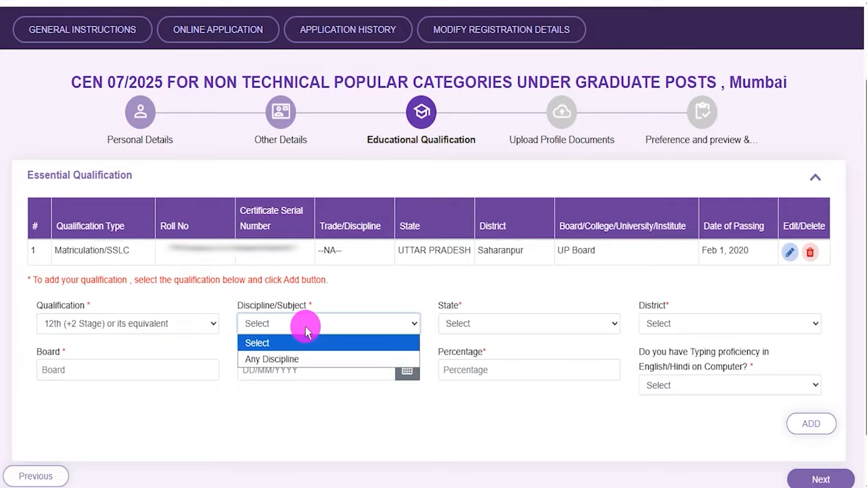
pyautogui.click(296, 358)
# Set the 12th qualification's state to UTTAR PRADESH and its district to Saharanpur.
pyautogui.click(494, 321)
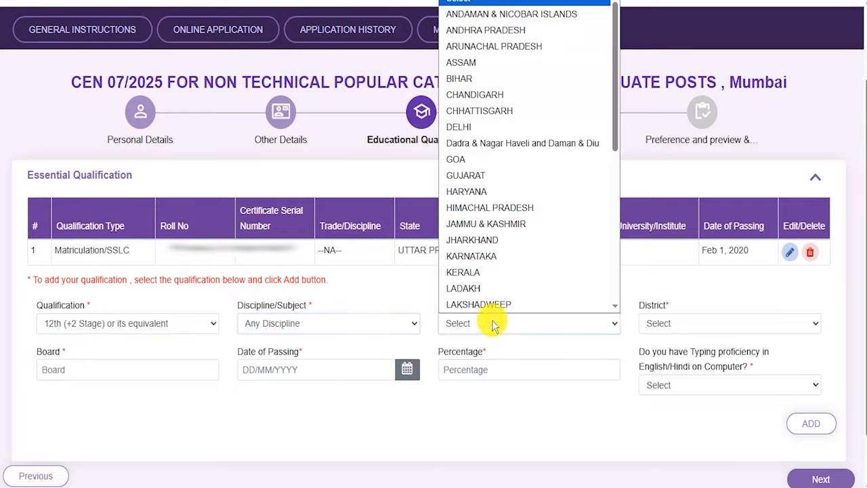
pyautogui.scroll(-5, 489, 291)
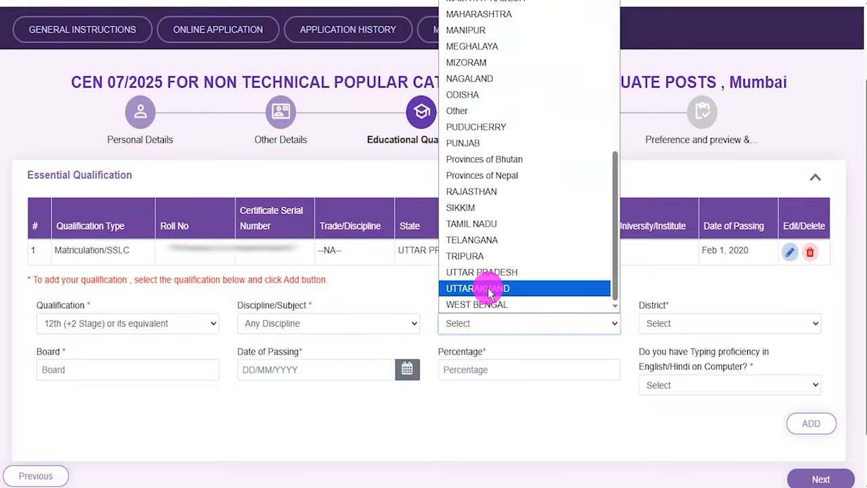
pyautogui.click(488, 272)
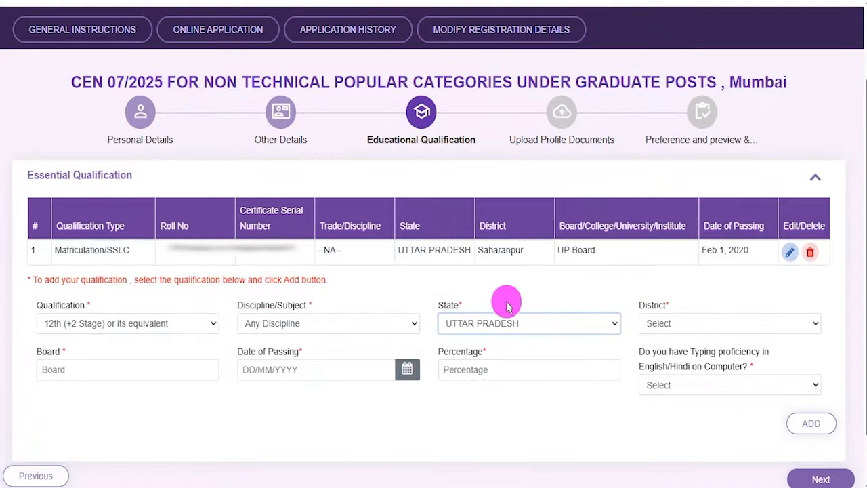
pyautogui.click(683, 323)
pyautogui.press('s')
pyautogui.click(688, 324)
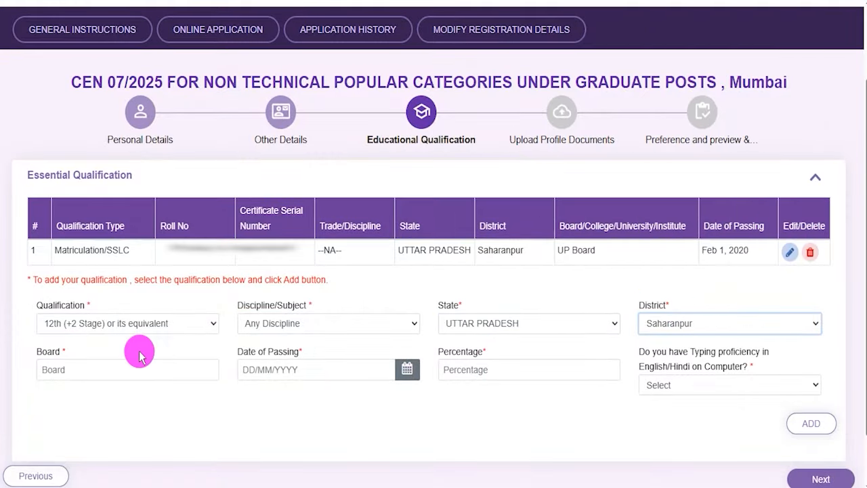
# Enter CBSE as the board and 90.00 as the percentage, looking at the Date of Passing calendar in between.
pyautogui.click(87, 370)
pyautogui.write('CBSE')
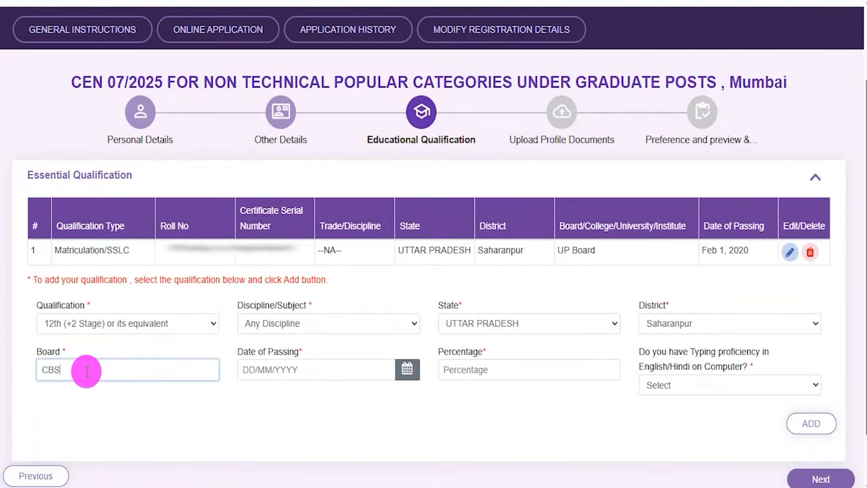
pyautogui.click(407, 369)
pyautogui.click(460, 410)
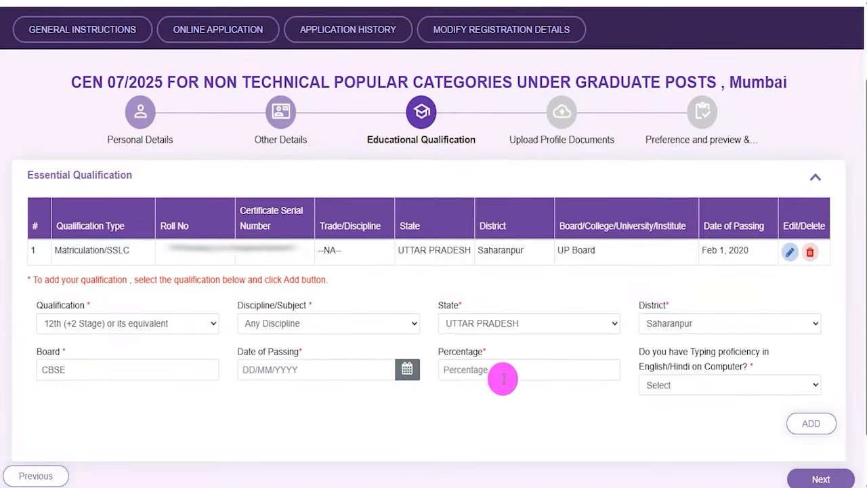
pyautogui.click(502, 369)
pyautogui.write('90.00')
# Highlight the English/Hindi typing proficiency question and set its answer to No.
pyautogui.click(642, 384)
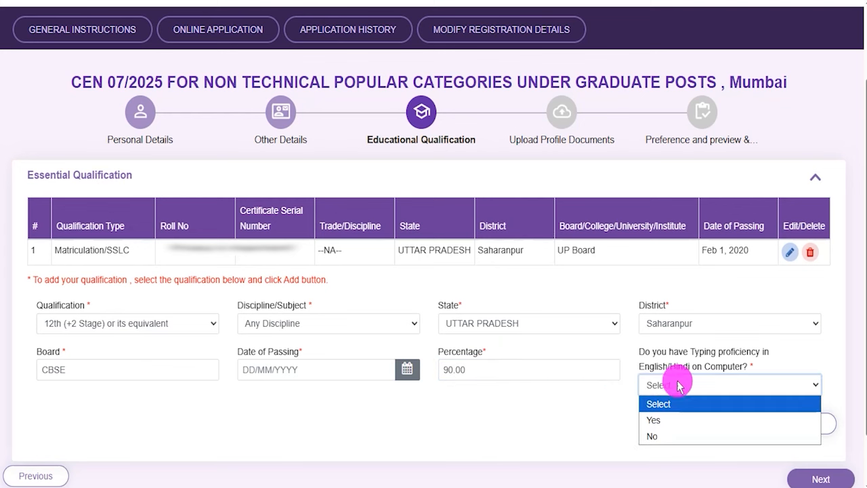
pyautogui.click(586, 405)
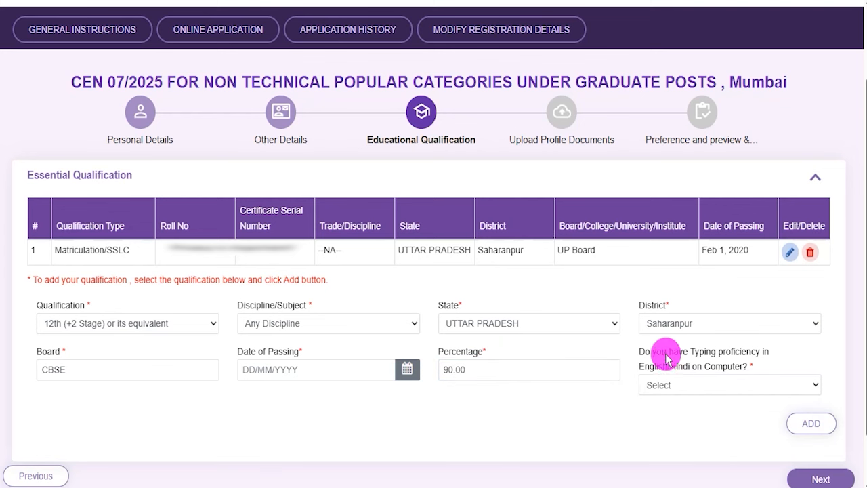
pyautogui.moveTo(662, 353); pyautogui.dragTo(737, 356)
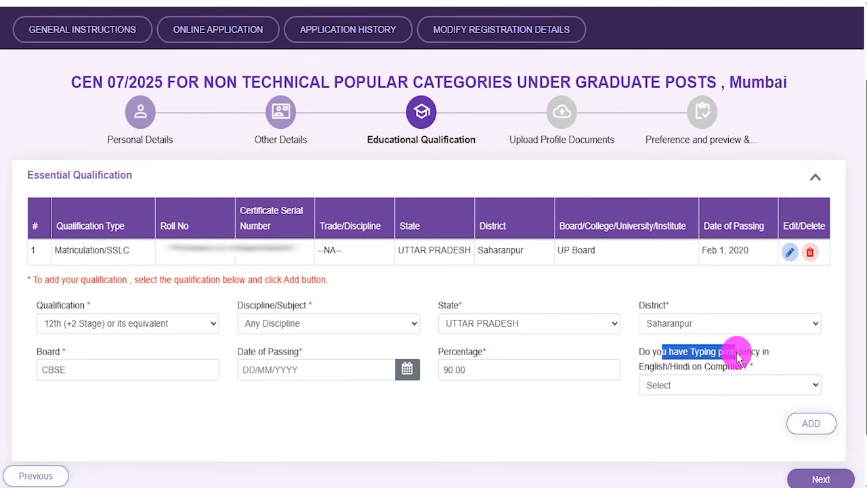
pyautogui.moveTo(658, 366); pyautogui.dragTo(691, 366)
pyautogui.click(685, 390)
pyautogui.click(660, 435)
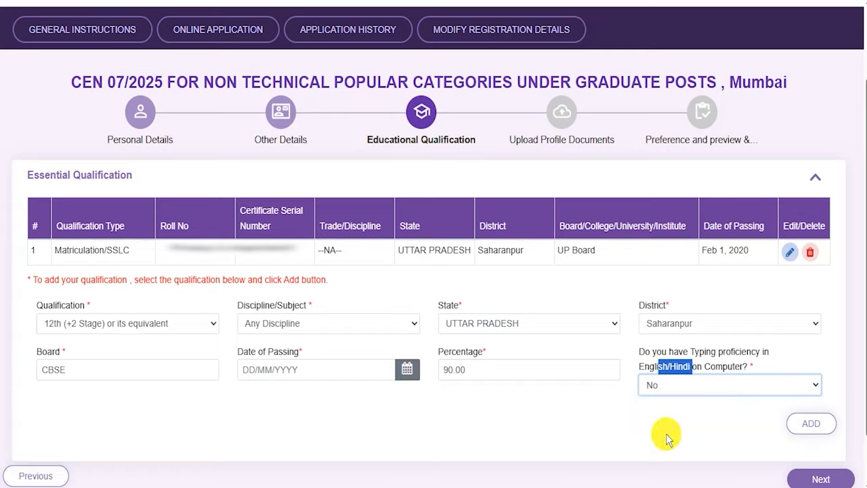
pyautogui.click(564, 415)
# Add the 12th qualification to the Essential Qualification table, marking ADD with an arrow and the new row with a tick.
pyautogui.moveTo(536, 273); pyautogui.dragTo(593, 220)
pyautogui.moveTo(614, 421); pyautogui.dragTo(776, 424)
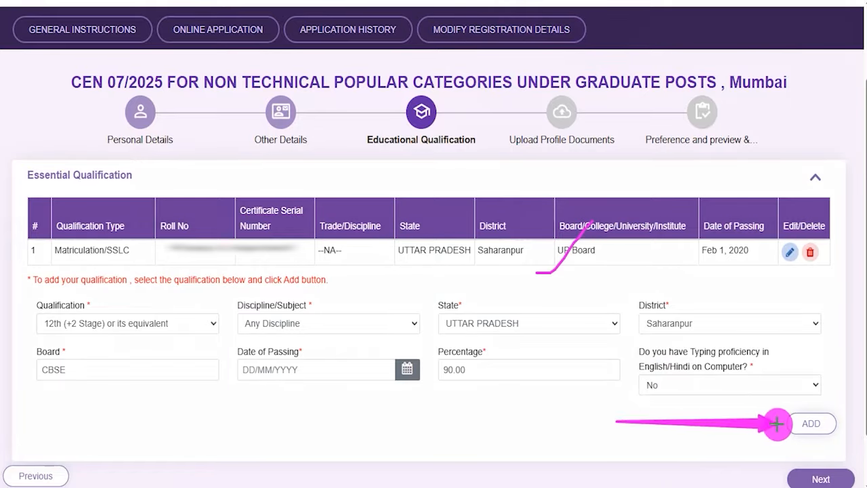
pyautogui.click(777, 423)
pyautogui.moveTo(600, 286); pyautogui.dragTo(642, 244)
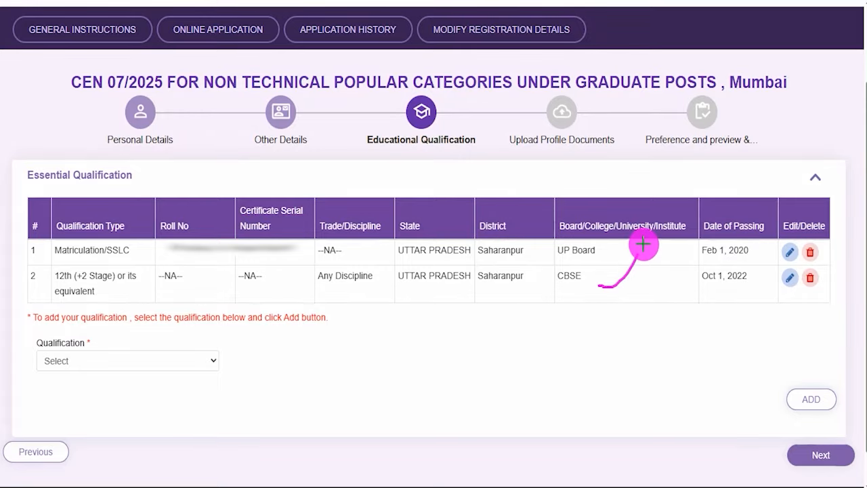
# Look at the Bachelor degree option for Qualification, then tick the CBSE row and draw an arrow toward Next.
pyautogui.click(116, 361)
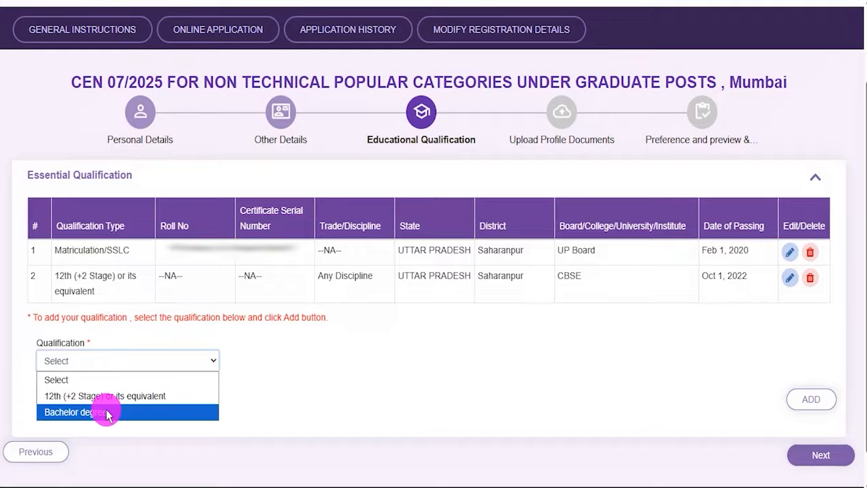
pyautogui.click(275, 386)
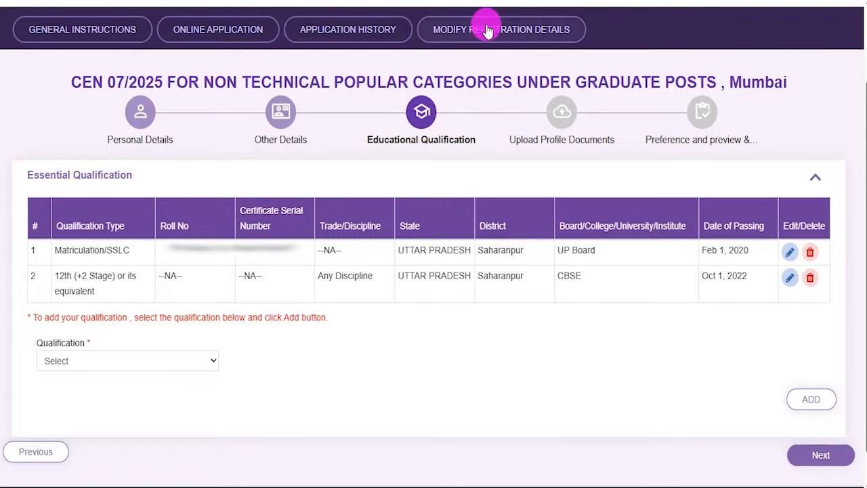
pyautogui.moveTo(598, 286); pyautogui.dragTo(637, 255)
pyautogui.moveTo(636, 377); pyautogui.dragTo(779, 441)
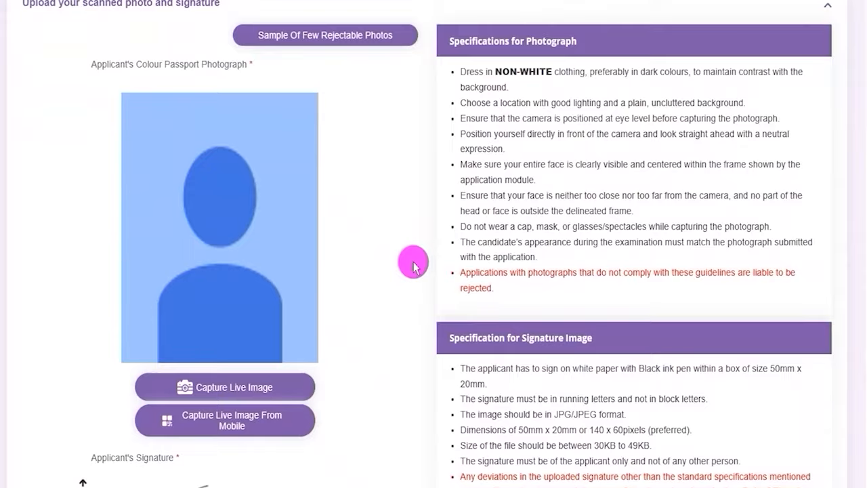
# Look through the photograph and signature specifications in Upload Profile Documents and dismiss the QR code dialog.
pyautogui.scroll(-4, 413, 265)
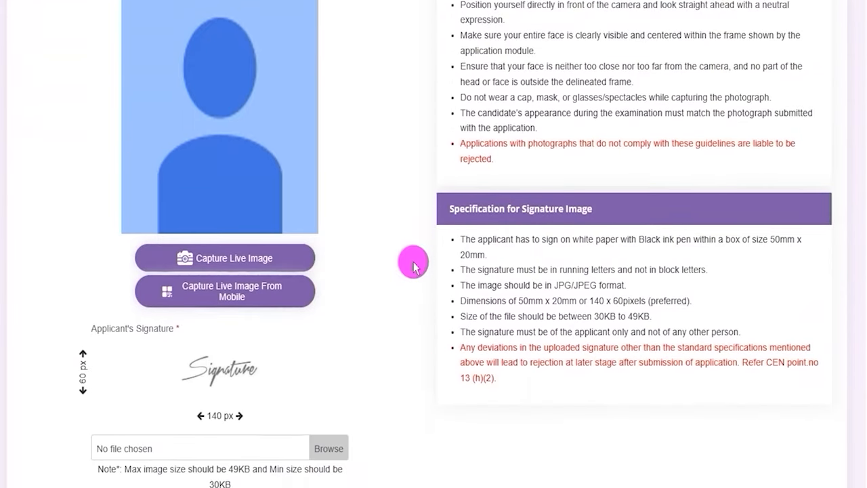
pyautogui.scroll(3, 413, 265)
pyautogui.scroll(-3, 413, 265)
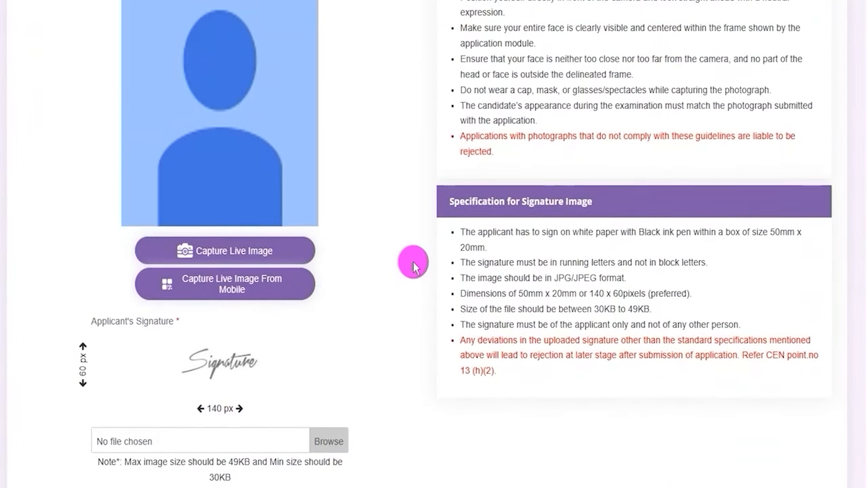
pyautogui.scroll(4, 413, 266)
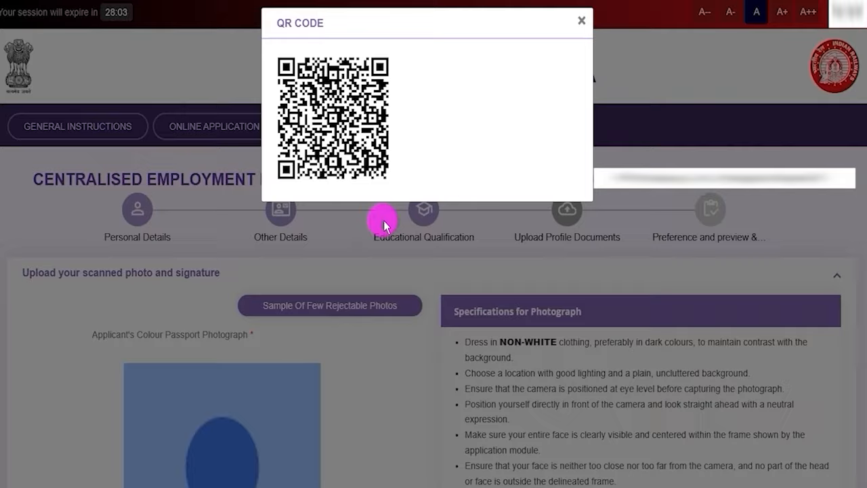
pyautogui.click(383, 220)
pyautogui.scroll(-4, 384, 220)
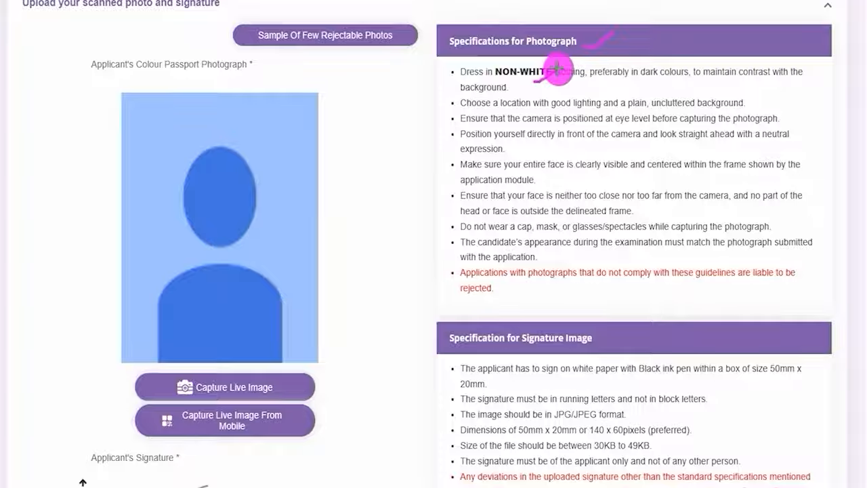
# Mark the photograph rules on plain background, facing the camera, and no cap, mask or glasses, then look over the mobile photo capture page.
pyautogui.moveTo(749, 103); pyautogui.dragTo(775, 90)
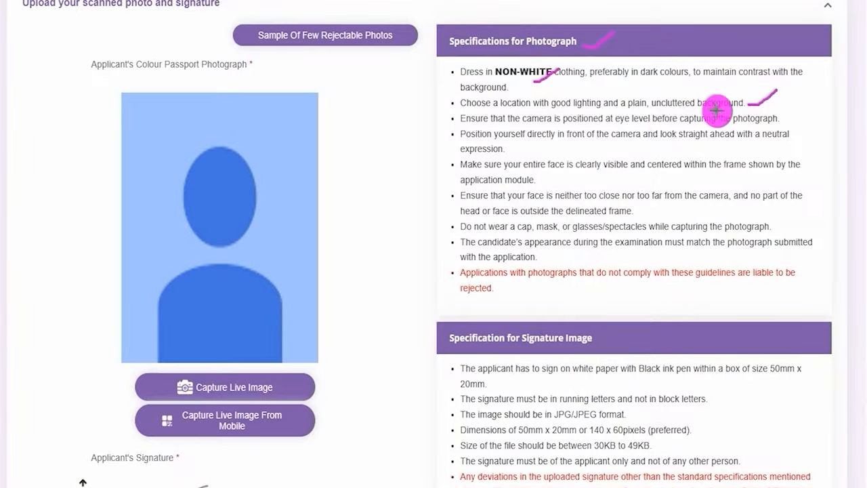
pyautogui.moveTo(526, 145); pyautogui.dragTo(557, 136)
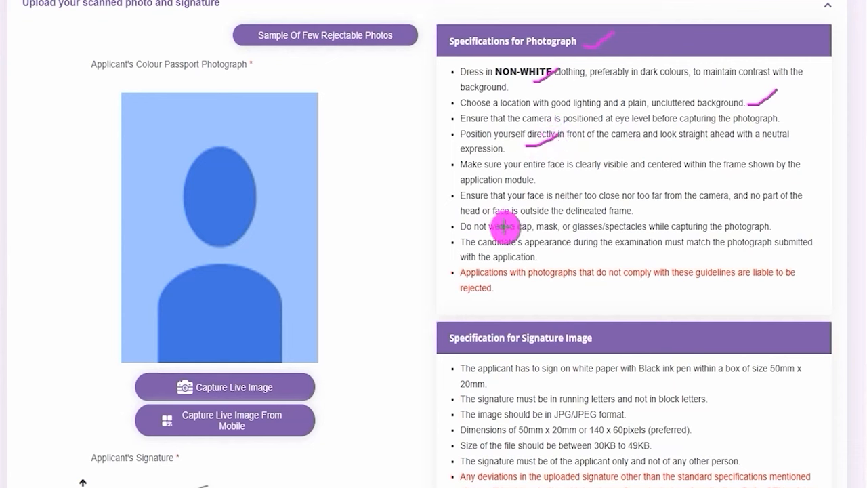
pyautogui.moveTo(493, 233); pyautogui.dragTo(551, 234)
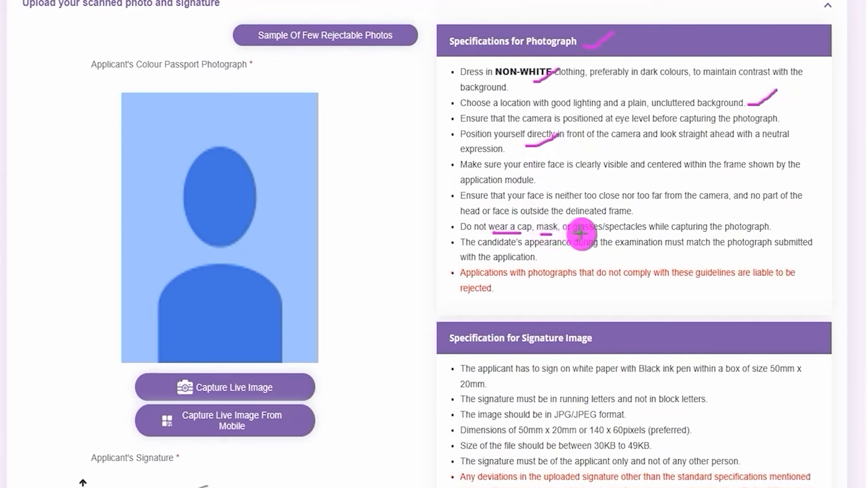
pyautogui.moveTo(580, 233); pyautogui.dragTo(615, 234)
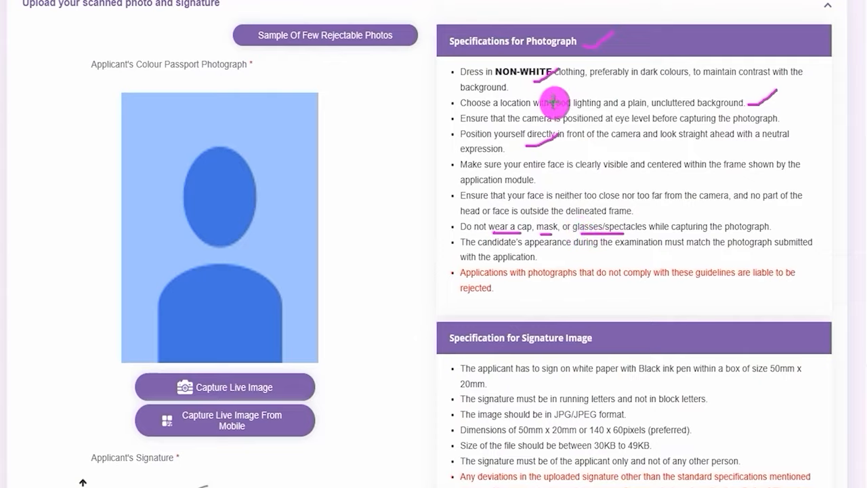
pyautogui.moveTo(605, 141); pyautogui.dragTo(627, 130)
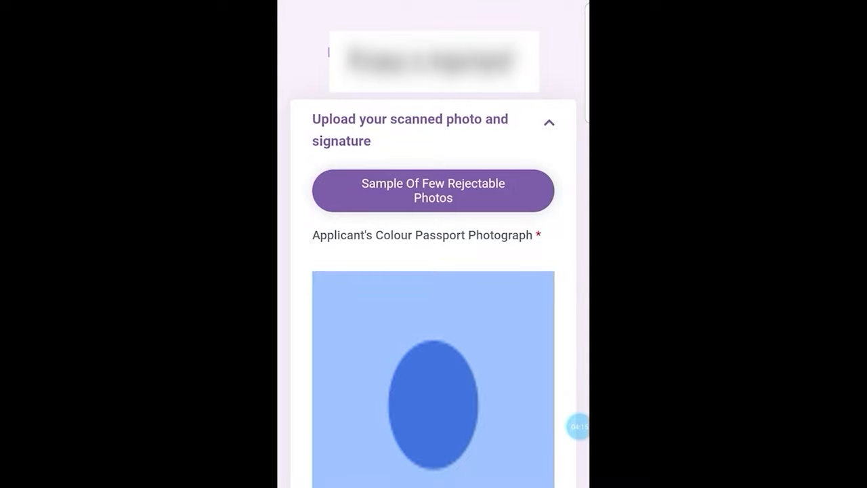
pyautogui.scroll(-8, 434, 271)
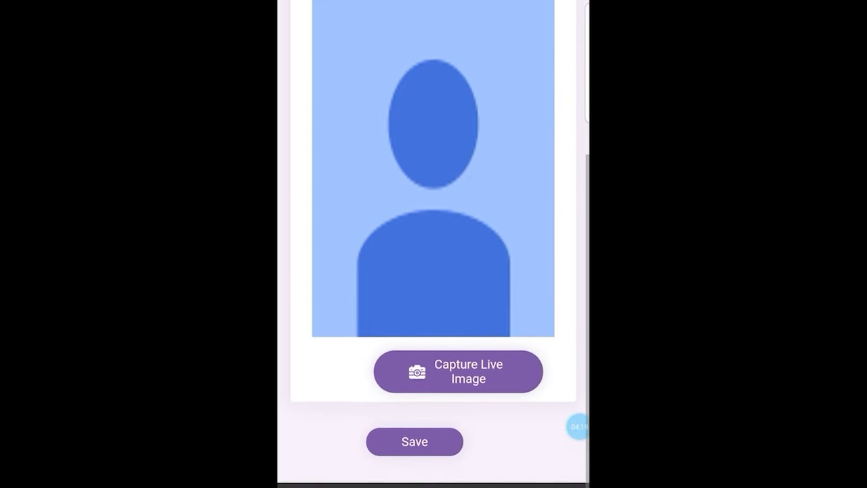
pyautogui.scroll(-2, 433, 244)
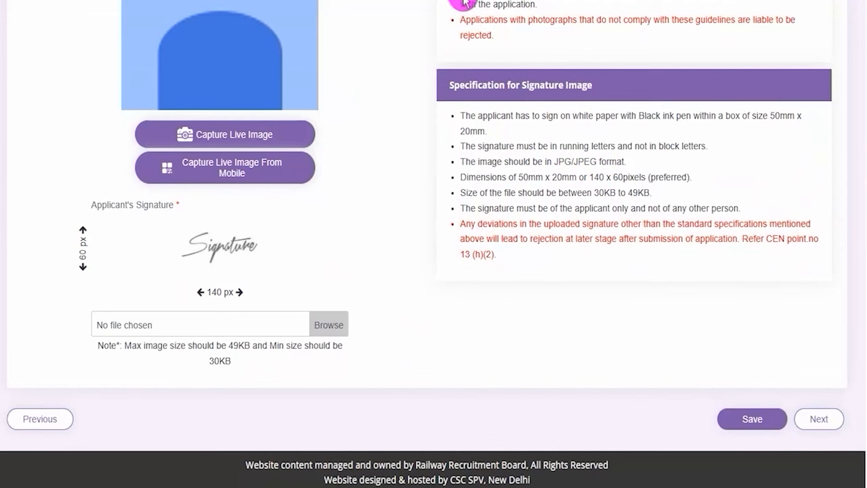
# Tick the JPG/JPEG format rule and the 140 px and 60 px dimensions of the signature image.
pyautogui.moveTo(628, 161); pyautogui.dragTo(648, 145)
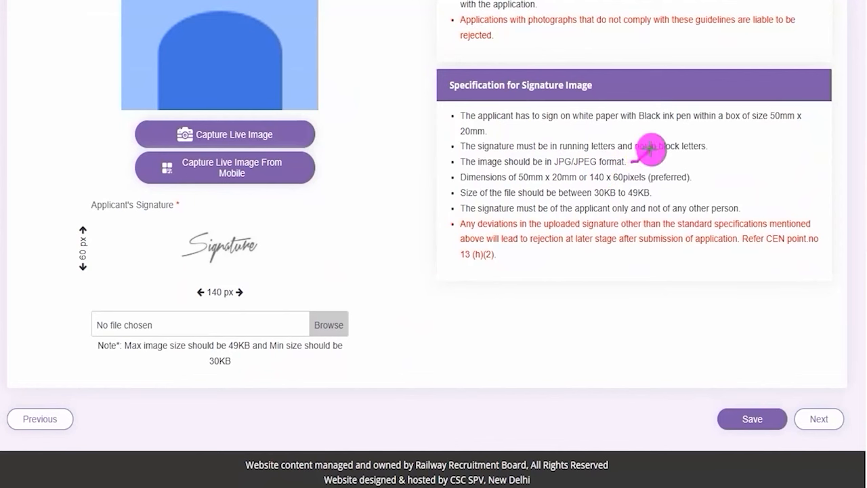
pyautogui.moveTo(264, 298); pyautogui.dragTo(296, 279)
pyautogui.moveTo(95, 256); pyautogui.dragTo(114, 233)
pyautogui.press('Escape')
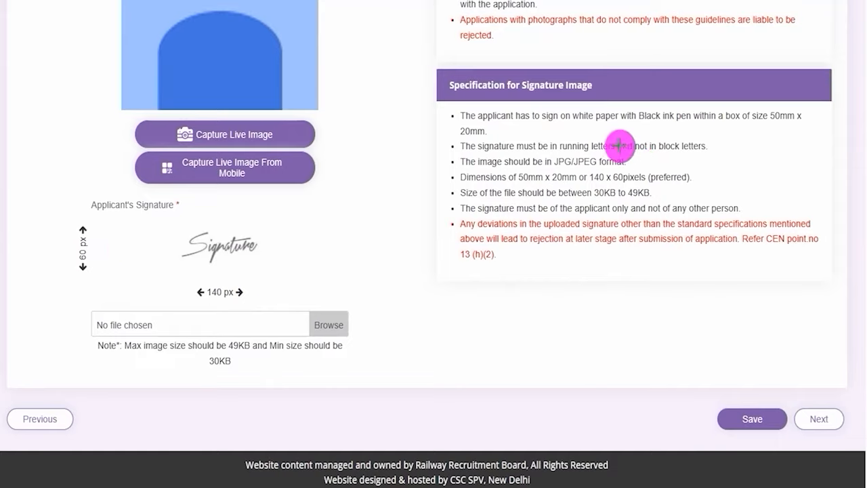
# Underline "white paper" and "Black ink pen", and tick the signature dimensions, the 30KB to 49KB file size rule and Browse.
pyautogui.moveTo(644, 127); pyautogui.dragTo(690, 127)
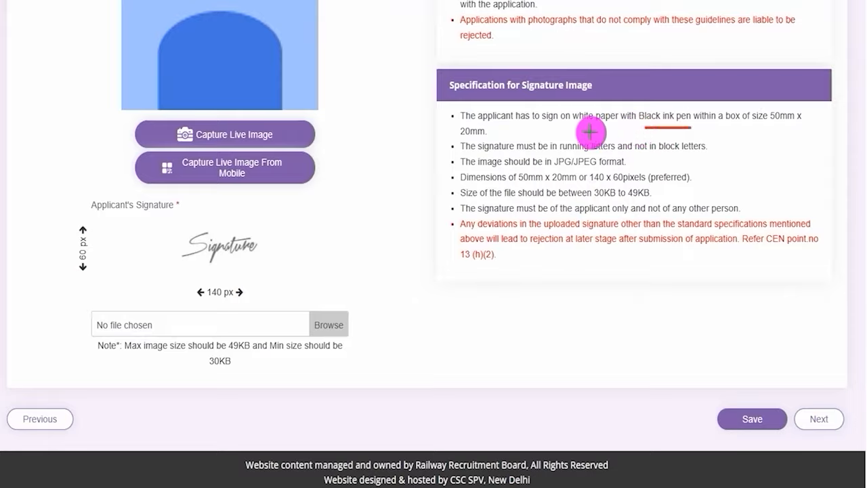
pyautogui.moveTo(583, 127); pyautogui.dragTo(617, 127)
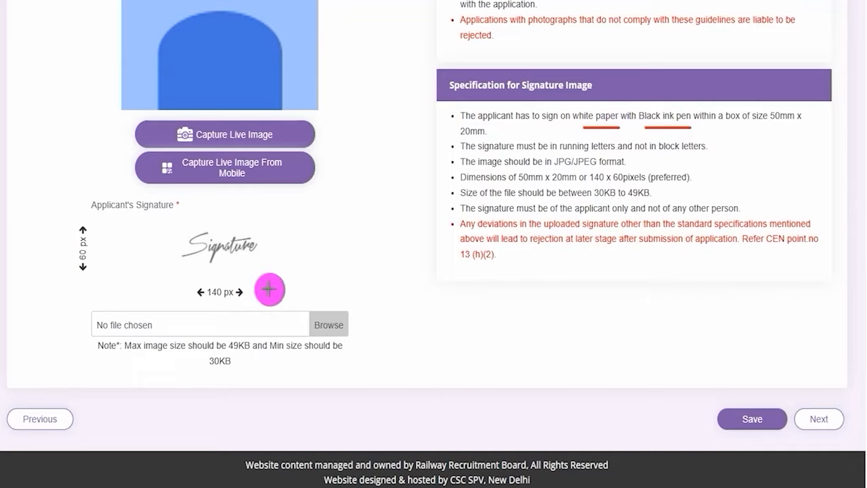
pyautogui.moveTo(264, 292); pyautogui.dragTo(291, 273)
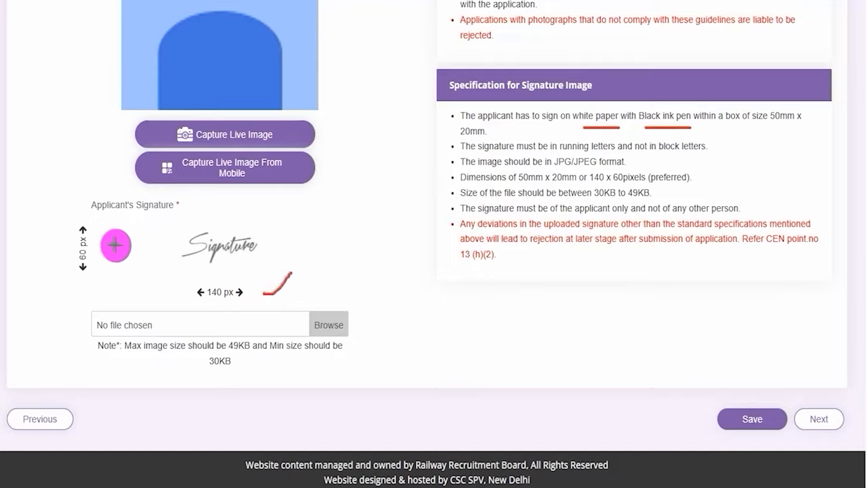
pyautogui.moveTo(95, 252); pyautogui.dragTo(109, 234)
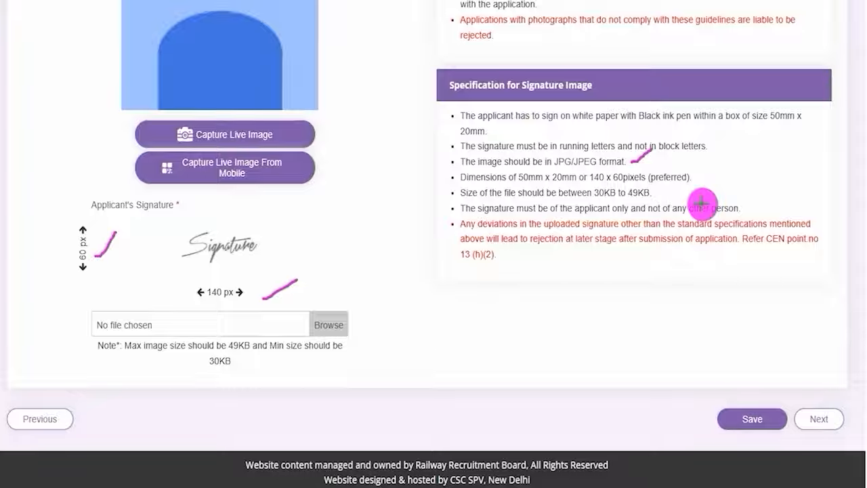
pyautogui.moveTo(657, 195); pyautogui.dragTo(682, 189)
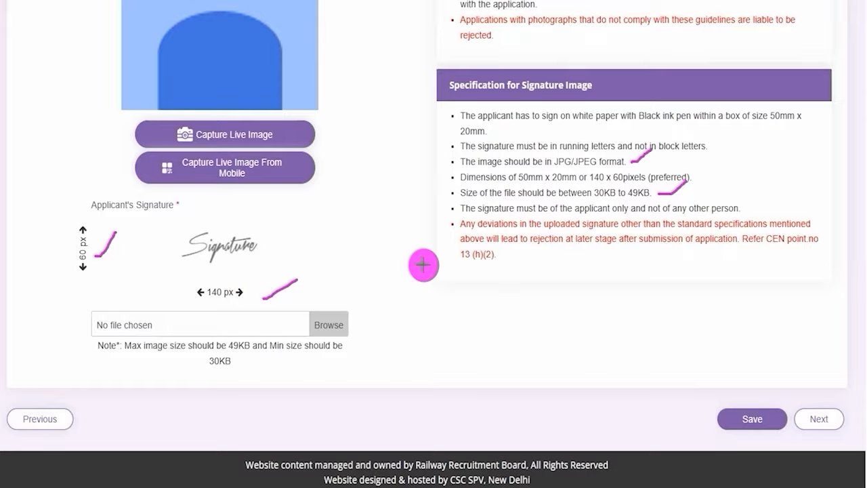
pyautogui.moveTo(341, 317); pyautogui.dragTo(379, 285)
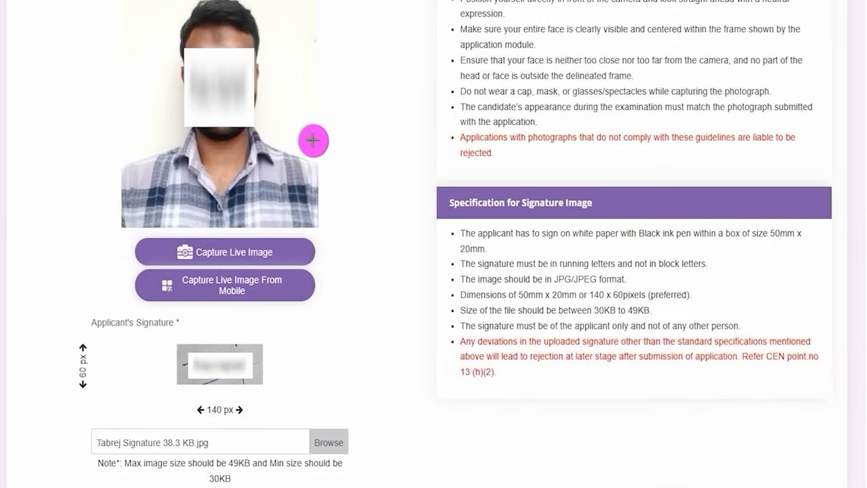
# Tick the uploaded photograph and signature, then draw arrows toward Save and Next.
pyautogui.moveTo(313, 140); pyautogui.dragTo(382, 94)
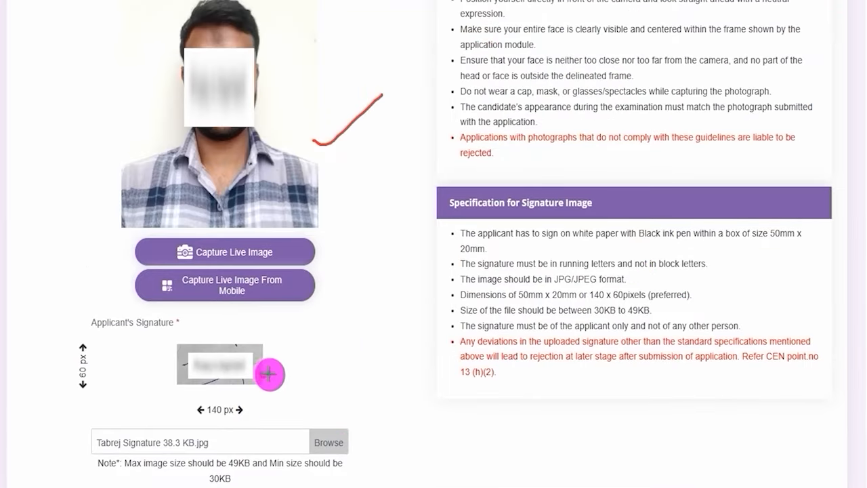
pyautogui.moveTo(259, 376); pyautogui.dragTo(348, 329)
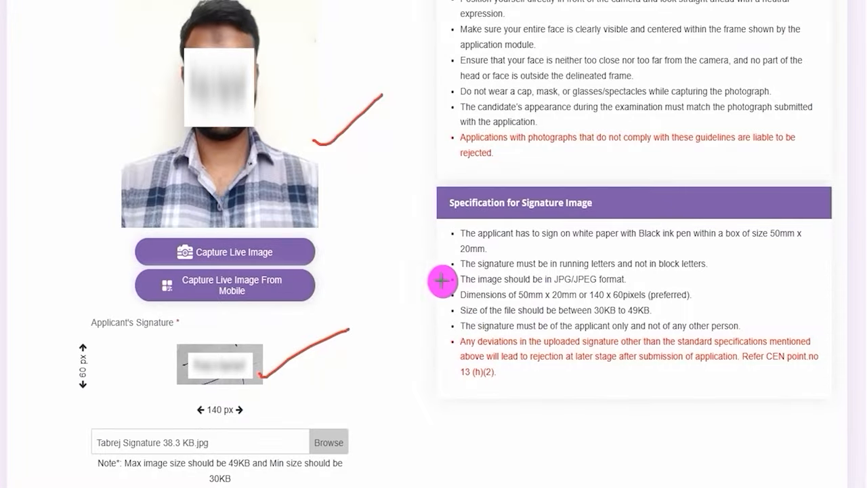
pyautogui.scroll(-3, 414, 341)
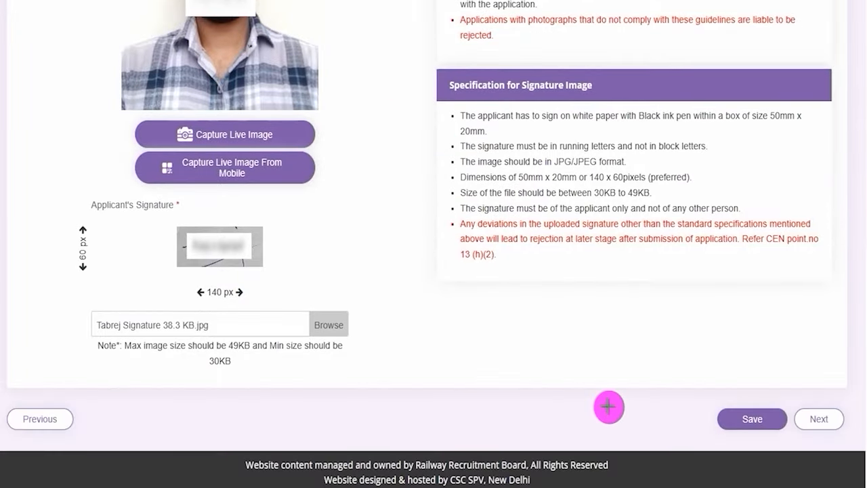
pyautogui.moveTo(545, 419); pyautogui.dragTo(704, 422)
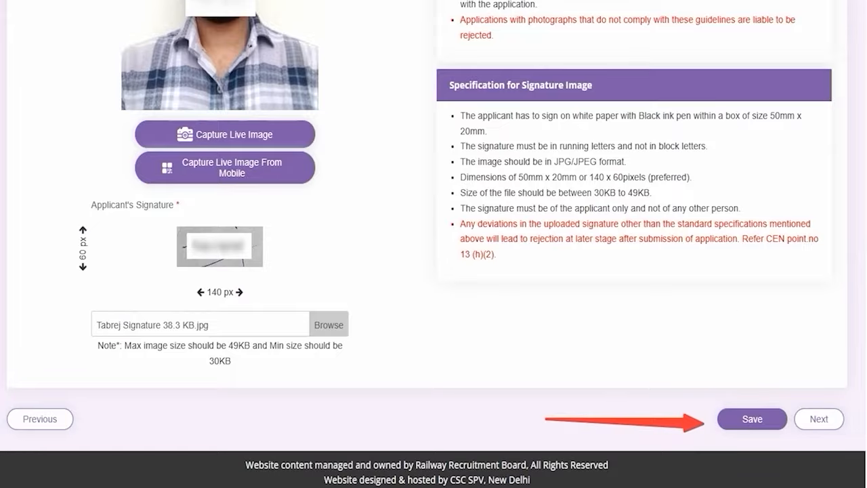
pyautogui.moveTo(783, 283); pyautogui.dragTo(815, 392)
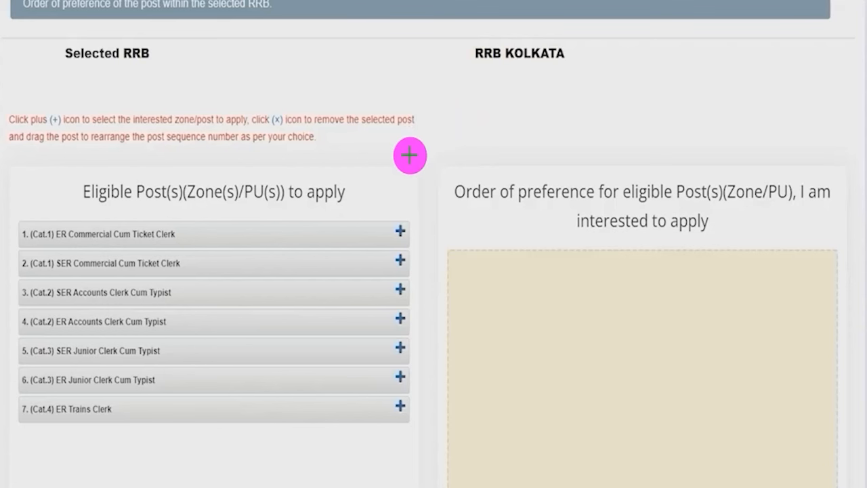
# Tick the Eligible Post(s) heading and each of the seven RRB KOLKATA posts listed under it.
pyautogui.moveTo(372, 177); pyautogui.dragTo(398, 138)
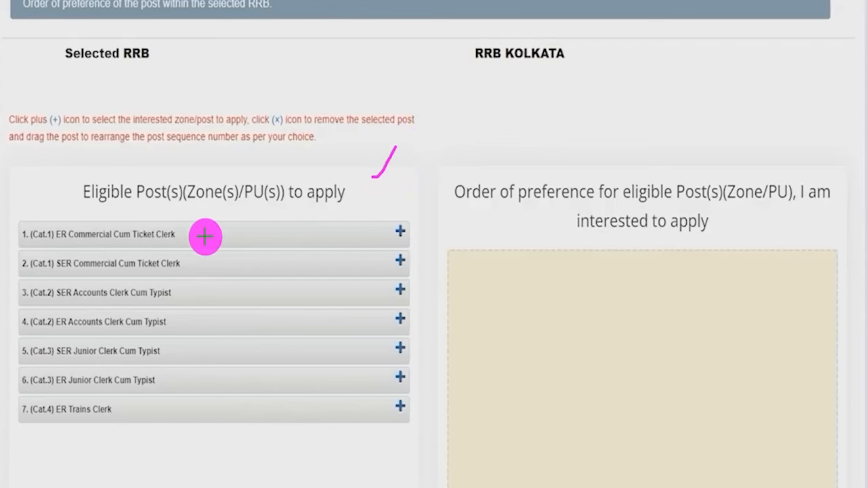
pyautogui.moveTo(204, 238); pyautogui.dragTo(225, 204)
pyautogui.moveTo(198, 260); pyautogui.dragTo(216, 252)
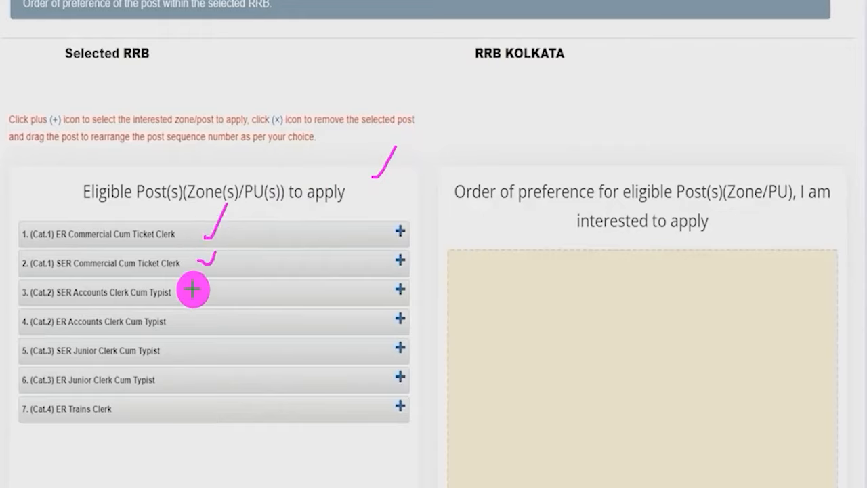
pyautogui.moveTo(197, 293); pyautogui.dragTo(212, 280)
pyautogui.moveTo(189, 319); pyautogui.dragTo(207, 305)
pyautogui.moveTo(191, 344); pyautogui.dragTo(211, 322)
pyautogui.moveTo(193, 370); pyautogui.dragTo(217, 348)
pyautogui.moveTo(194, 401); pyautogui.dragTo(225, 376)
# Tick the plus icons beside the eligible posts and add (Cat.1) ER Commercial Cum Ticket Clerk to the order of preference.
pyautogui.moveTo(409, 410); pyautogui.dragTo(421, 393)
pyautogui.moveTo(409, 347); pyautogui.dragTo(426, 318)
pyautogui.moveTo(408, 292)
pyautogui.mouseDown()
pyautogui.moveTo(423, 279)
pyautogui.moveTo(428, 235)
pyautogui.mouseUp()
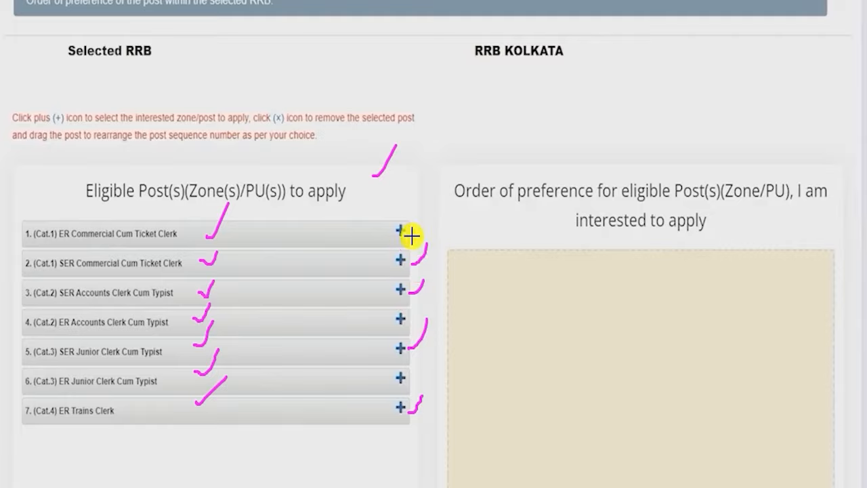
pyautogui.moveTo(411, 236); pyautogui.dragTo(425, 215)
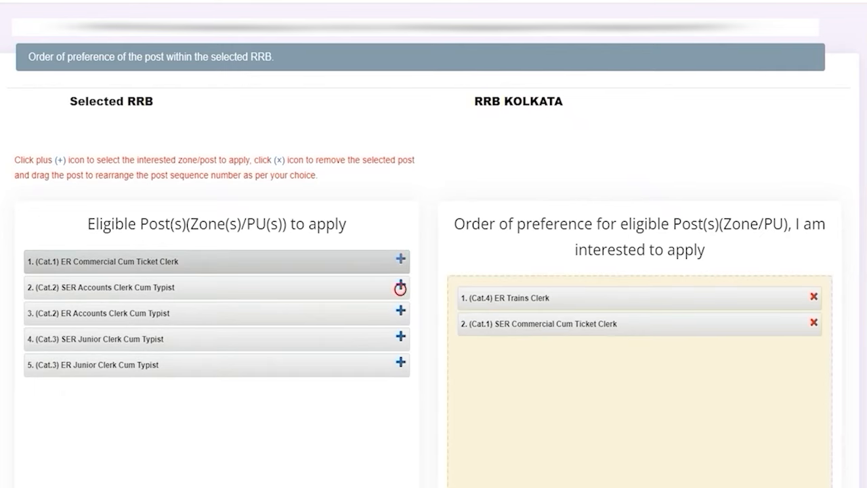
pyautogui.click(400, 258)
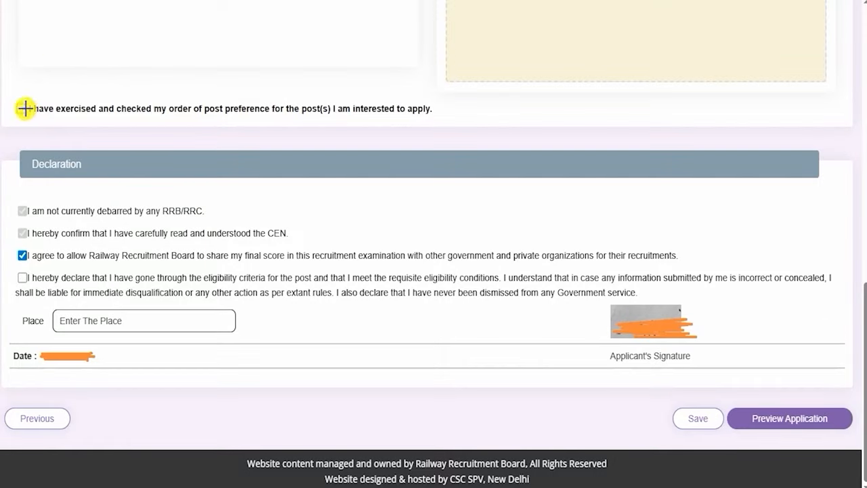
# Tick-mark the post preference confirmation, the Declaration heading, the eligibility declaration and the Place field.
pyautogui.moveTo(23, 109); pyautogui.dragTo(63, 73)
pyautogui.moveTo(116, 188); pyautogui.dragTo(181, 140)
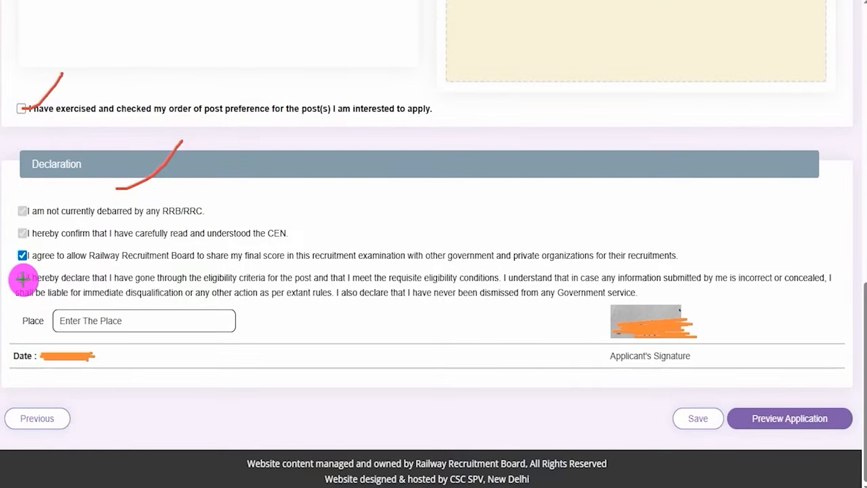
pyautogui.moveTo(23, 278); pyautogui.dragTo(53, 252)
pyautogui.moveTo(172, 323); pyautogui.dragTo(223, 281)
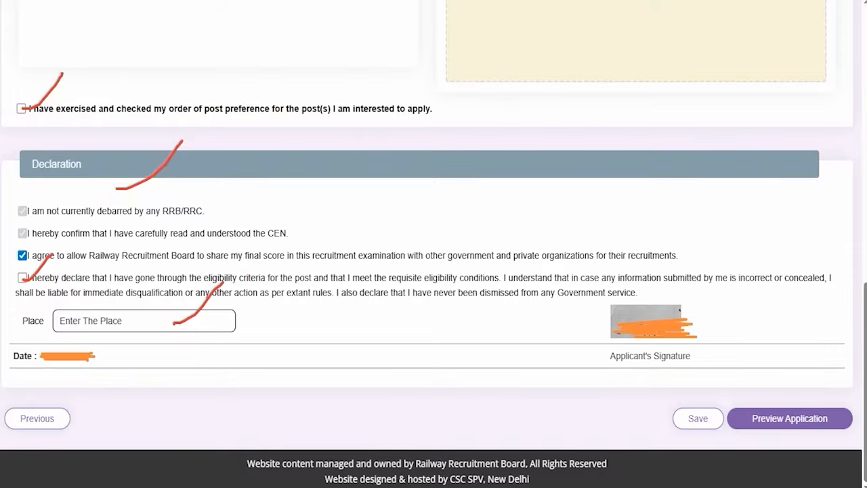
# Draw arrows toward Save and Preview Application, then open the application preview.
pyautogui.moveTo(464, 412); pyautogui.dragTo(662, 417)
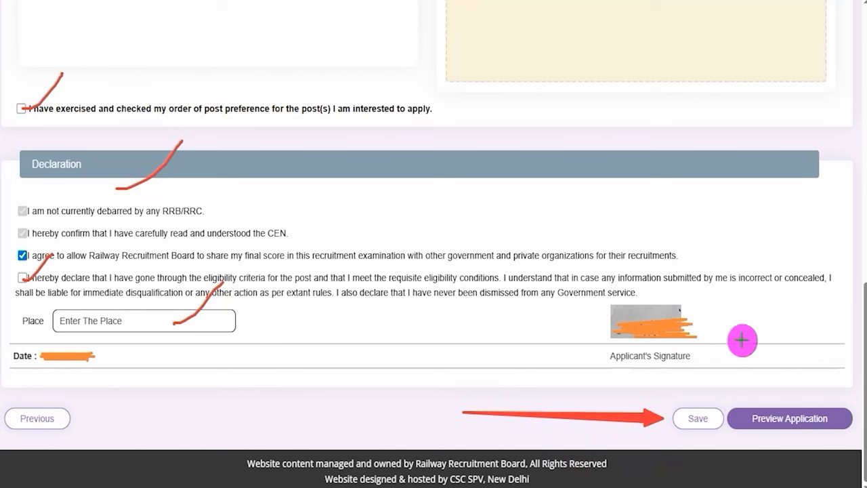
pyautogui.moveTo(783, 250); pyautogui.dragTo(795, 391)
pyautogui.click(815, 405)
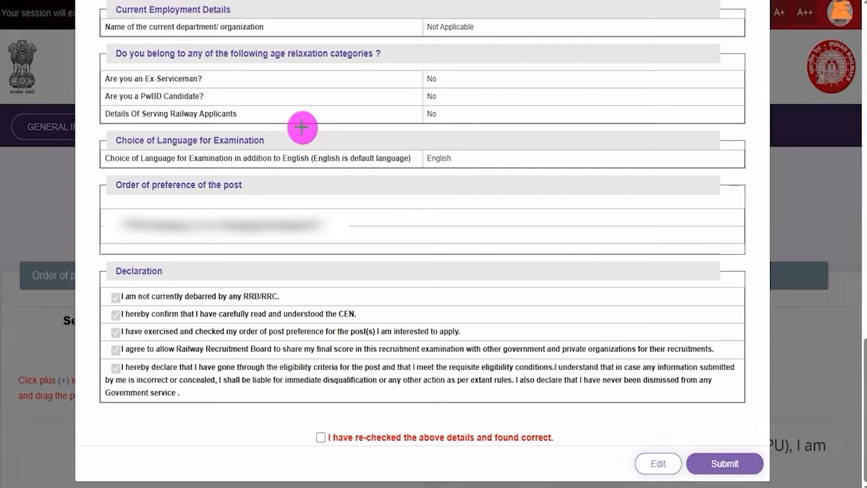
# Tick the age relaxation, examination language and order of post preference sections in the application preview.
pyautogui.moveTo(333, 83); pyautogui.dragTo(369, 60)
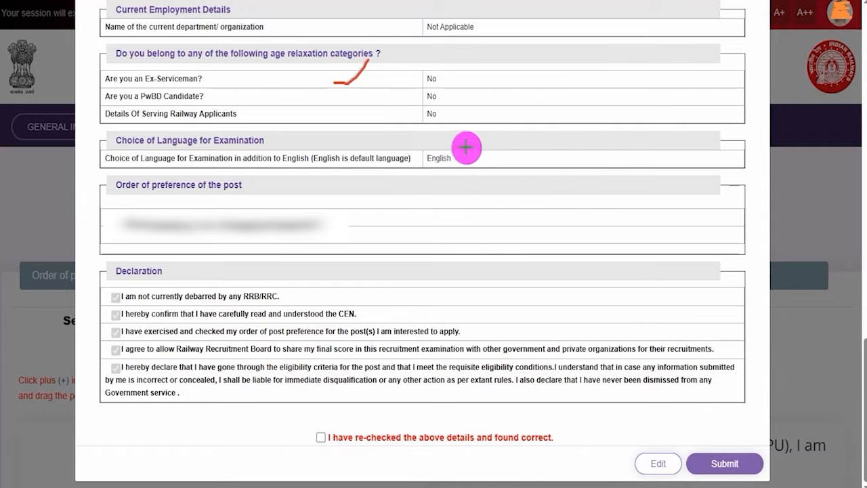
pyautogui.moveTo(328, 186); pyautogui.dragTo(372, 160)
pyautogui.moveTo(362, 240); pyautogui.dragTo(414, 215)
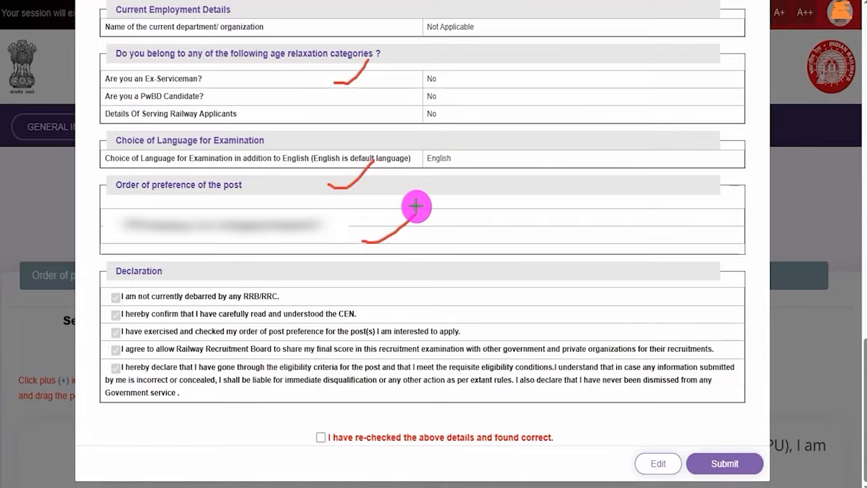
# Mark the re-checked details confirmation with a tick and draw arrows toward Edit and Submit.
pyautogui.moveTo(321, 438); pyautogui.dragTo(352, 416)
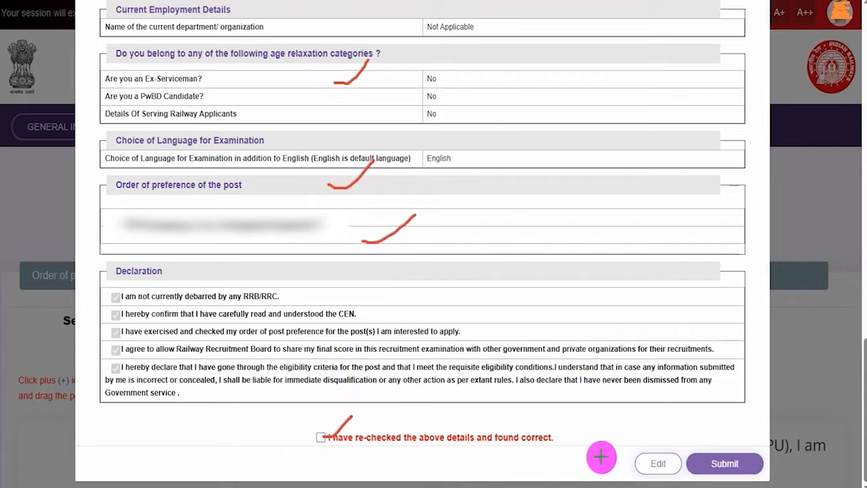
pyautogui.moveTo(498, 463); pyautogui.dragTo(624, 464)
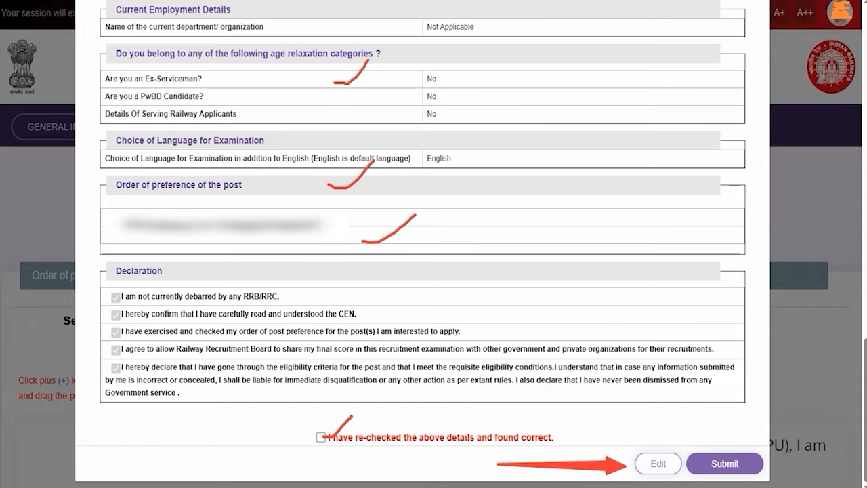
pyautogui.moveTo(720, 274); pyautogui.dragTo(728, 445)
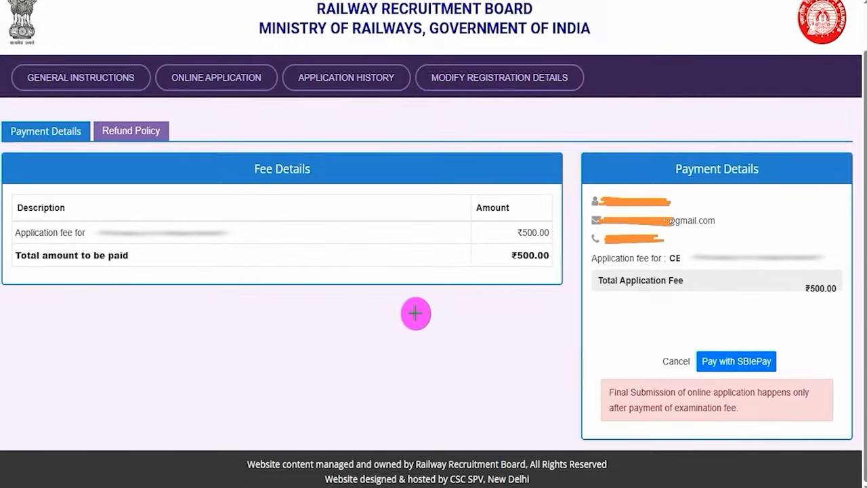
# Tick-mark the application fee and the total amount to be paid, and mark Pay with SBIePay to proceed to the payment gateway.
pyautogui.moveTo(482, 238); pyautogui.dragTo(506, 215)
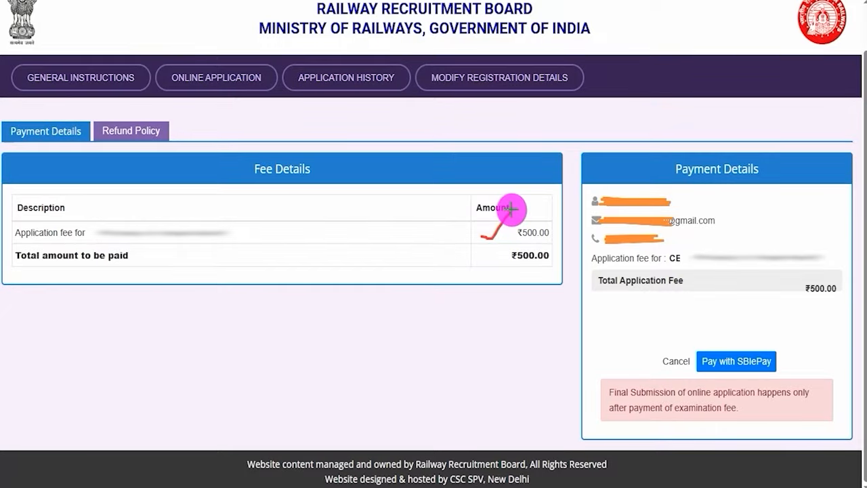
pyautogui.moveTo(467, 295); pyautogui.dragTo(516, 272)
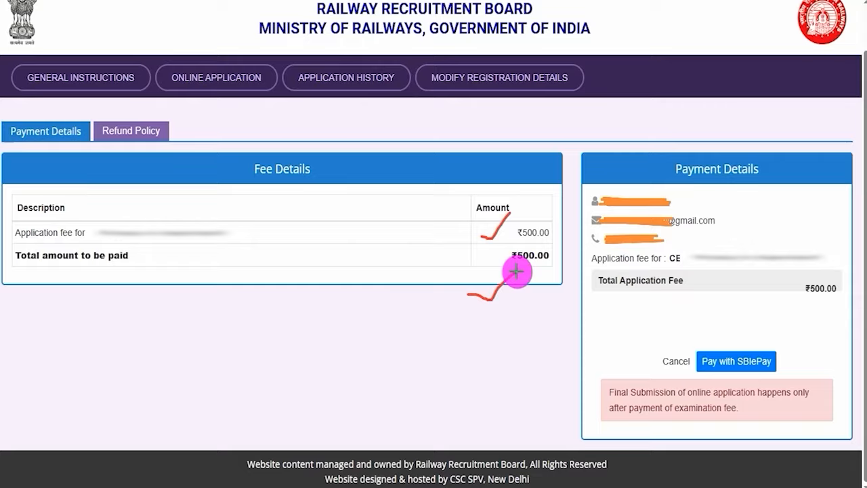
pyautogui.moveTo(679, 318)
pyautogui.mouseDown()
pyautogui.moveTo(755, 359)
pyautogui.moveTo(785, 366)
pyautogui.moveTo(793, 387)
pyautogui.mouseUp()
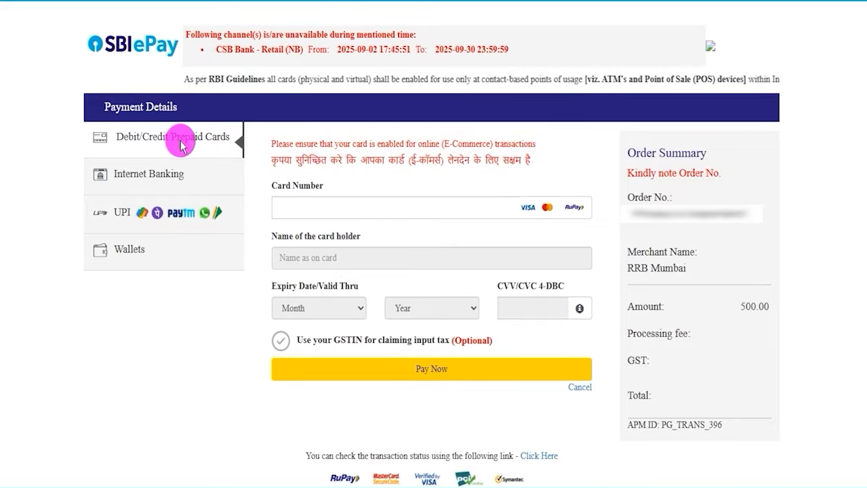
# Look through the Internet Banking, UPI and Wallets payment methods and select UPI.
pyautogui.click(167, 174)
pyautogui.click(125, 214)
pyautogui.click(123, 252)
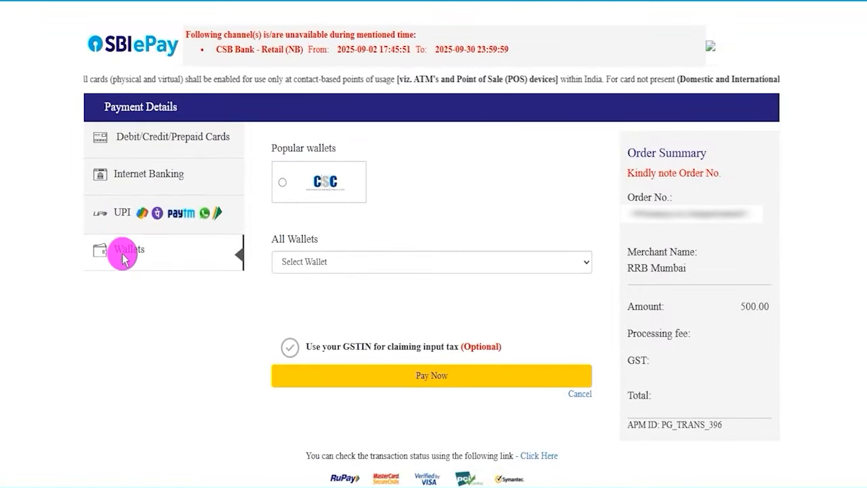
pyautogui.click(122, 216)
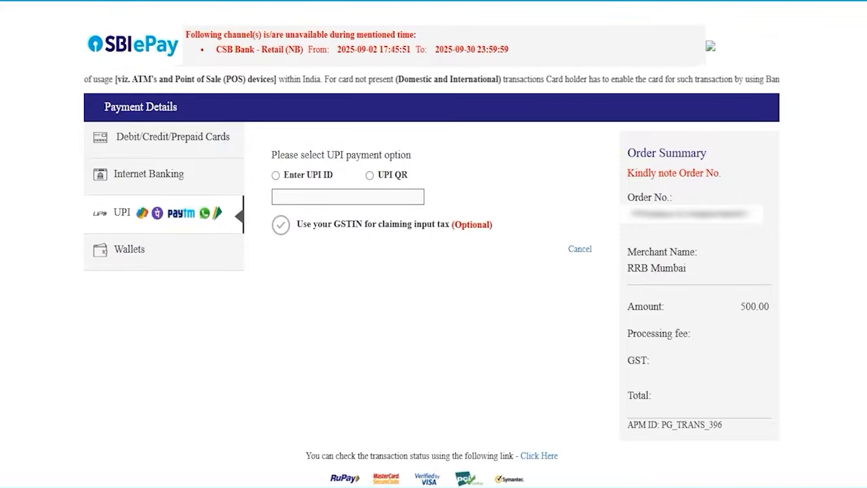
# Show the Enter UPI ID option with tick marks on the UPI ID field and Validate UPI ID, and clear the marks.
pyautogui.click(357, 177)
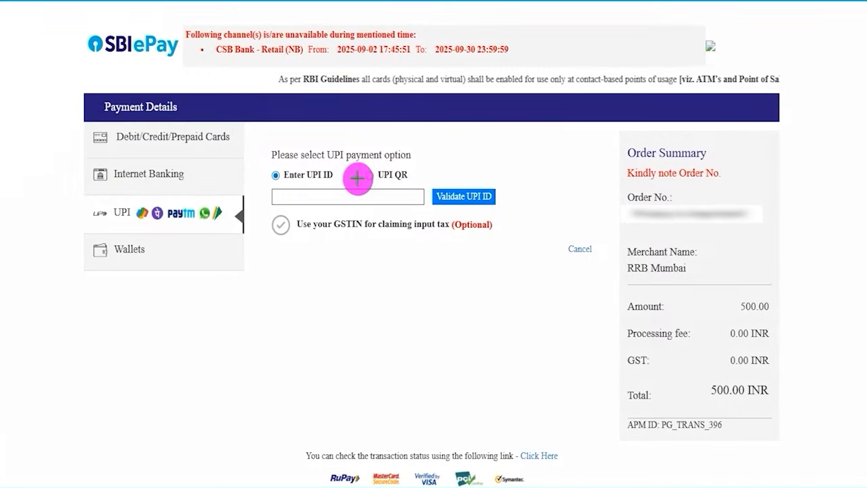
pyautogui.moveTo(306, 196); pyautogui.dragTo(330, 180)
pyautogui.moveTo(498, 197); pyautogui.dragTo(517, 174)
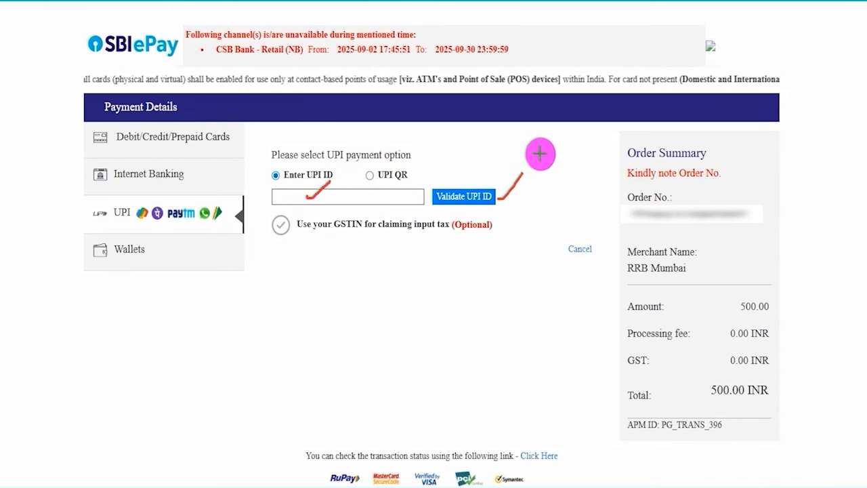
pyautogui.press('Escape')
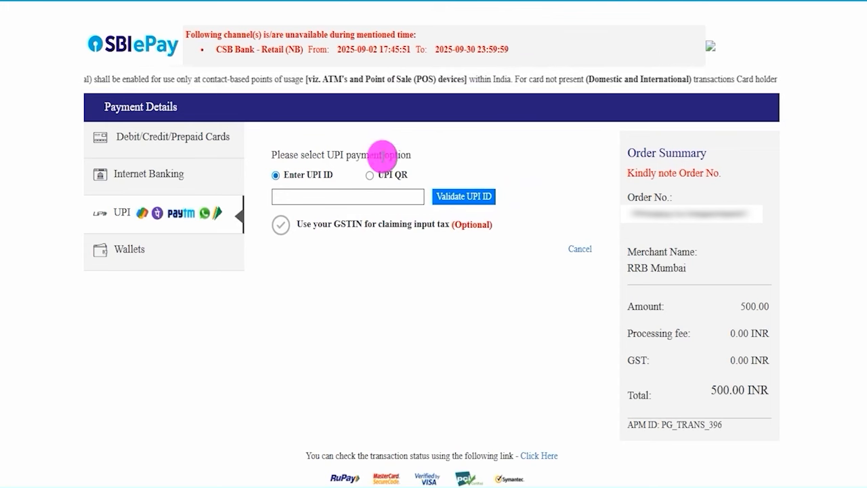
# Choose UPI QR as the payment option, proceed to pay, and draw tick marks beside the QR code.
pyautogui.click(370, 175)
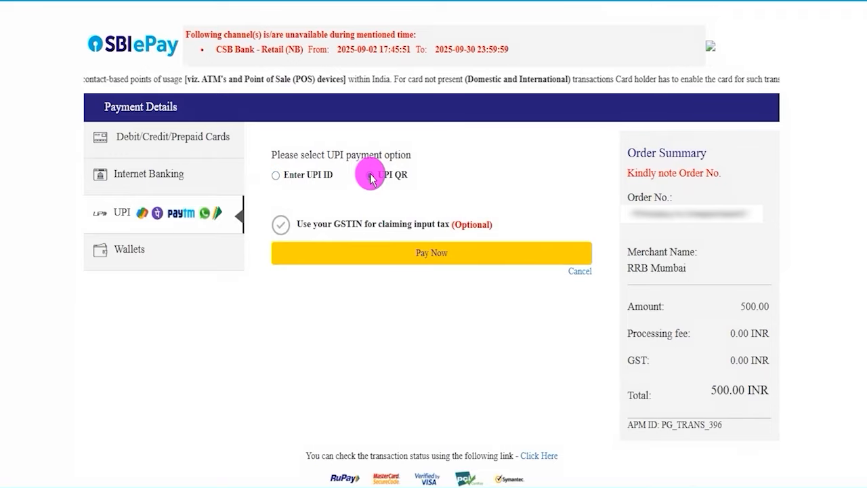
pyautogui.click(426, 256)
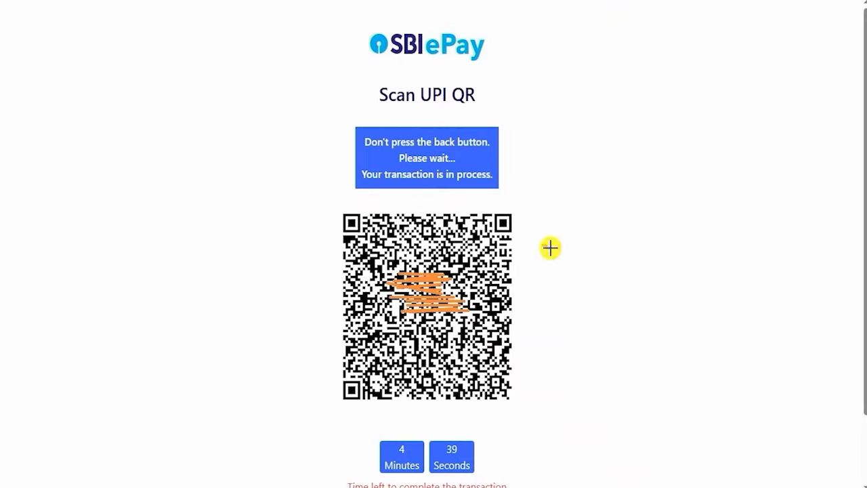
pyautogui.moveTo(543, 247); pyautogui.dragTo(601, 177)
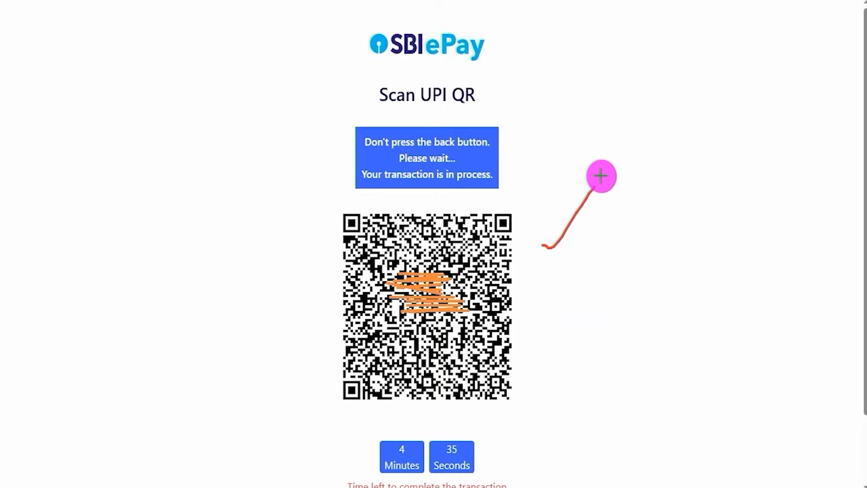
pyautogui.moveTo(543, 273); pyautogui.dragTo(602, 232)
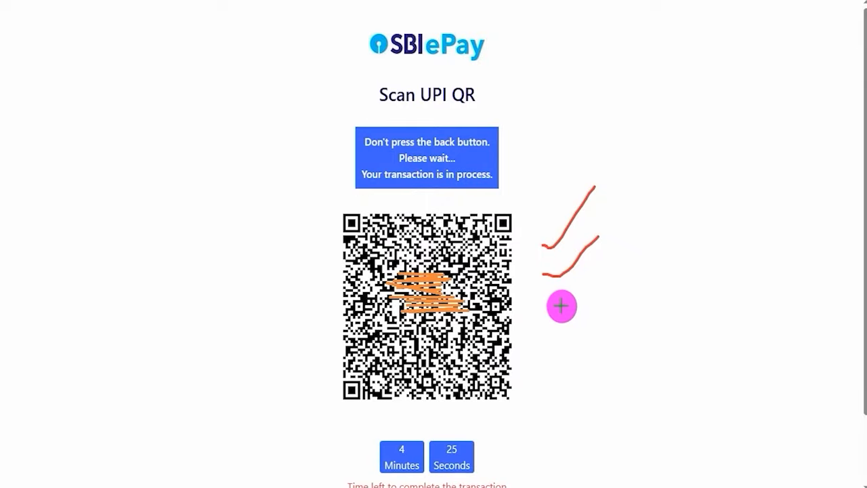
pyautogui.moveTo(561, 305); pyautogui.dragTo(612, 253)
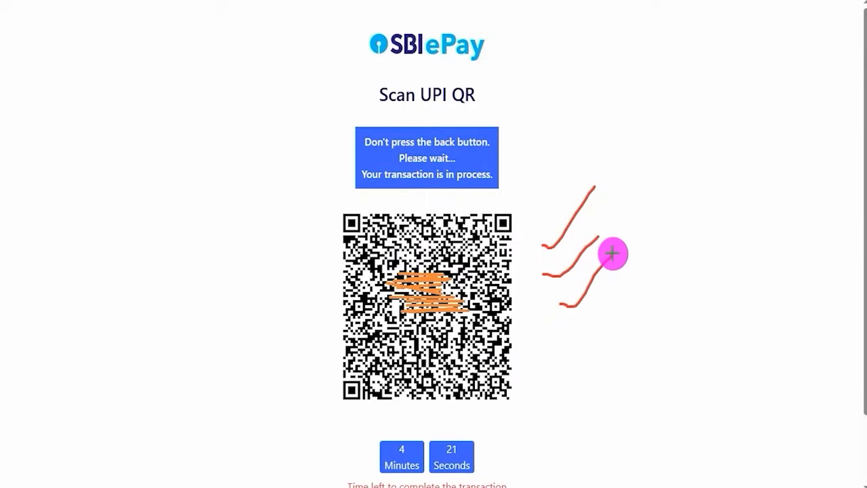
pyautogui.moveTo(551, 330)
pyautogui.mouseDown()
pyautogui.moveTo(557, 336)
pyautogui.moveTo(636, 285)
pyautogui.mouseUp()
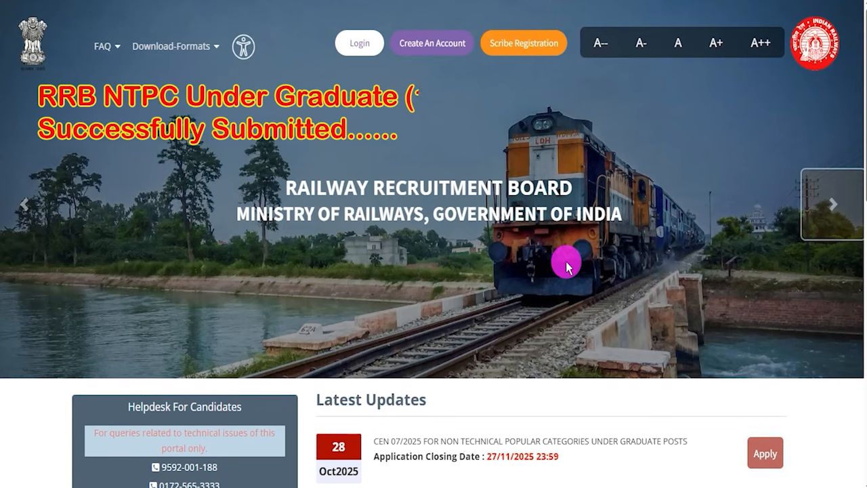
pyautogui.click(836, 206)
pyautogui.click(836, 206)
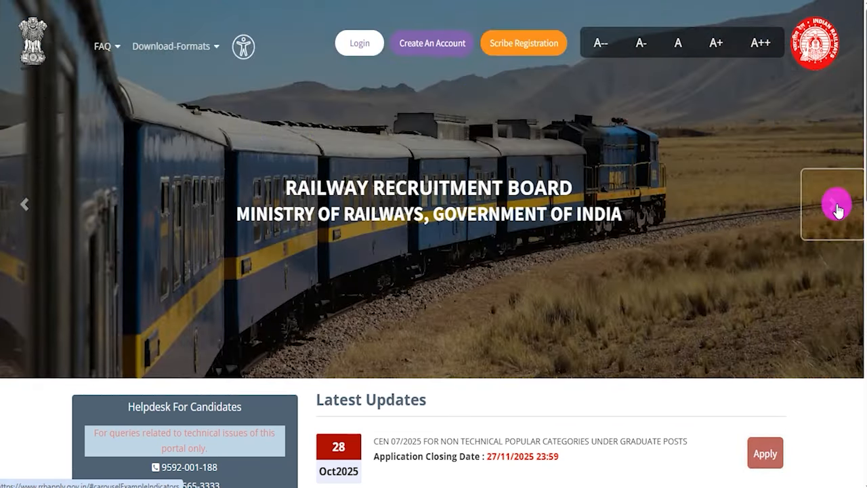
pyautogui.click(837, 206)
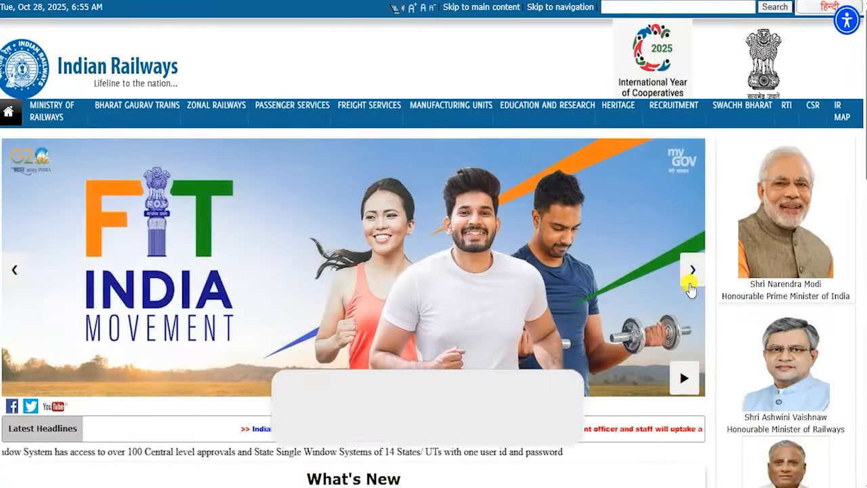
pyautogui.click(690, 276)
pyautogui.click(690, 276)
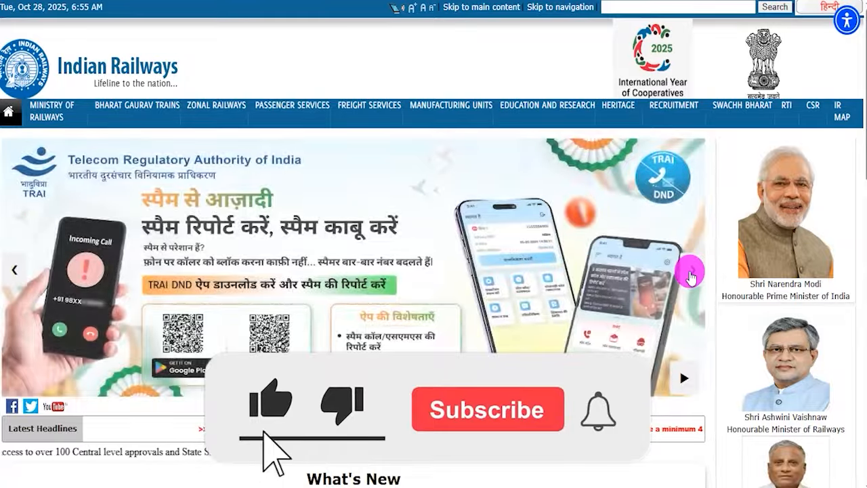
pyautogui.click(690, 276)
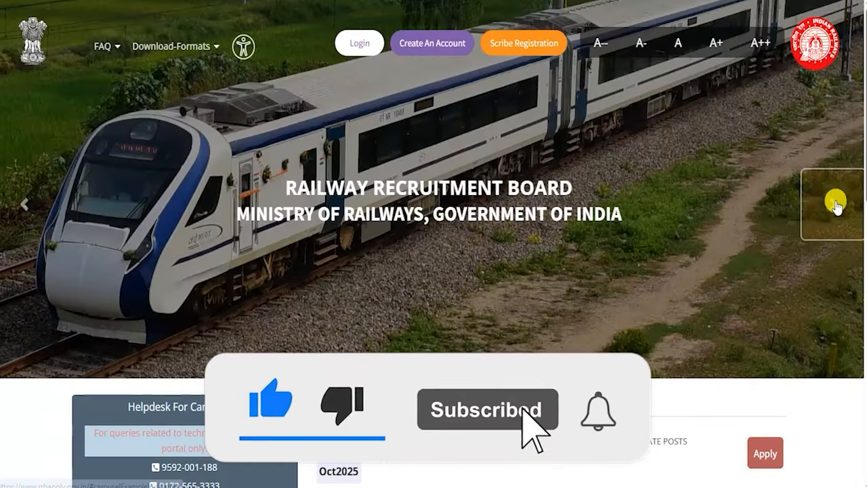
pyautogui.click(836, 206)
pyautogui.click(836, 206)
pyautogui.click(836, 206)
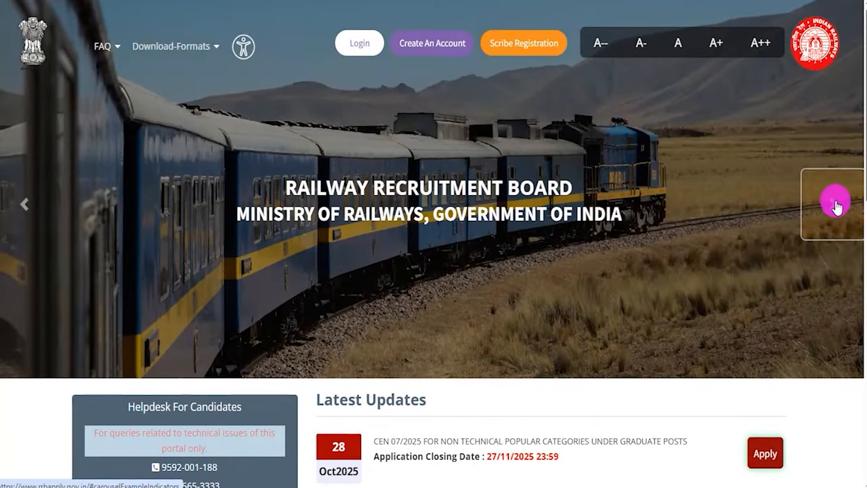